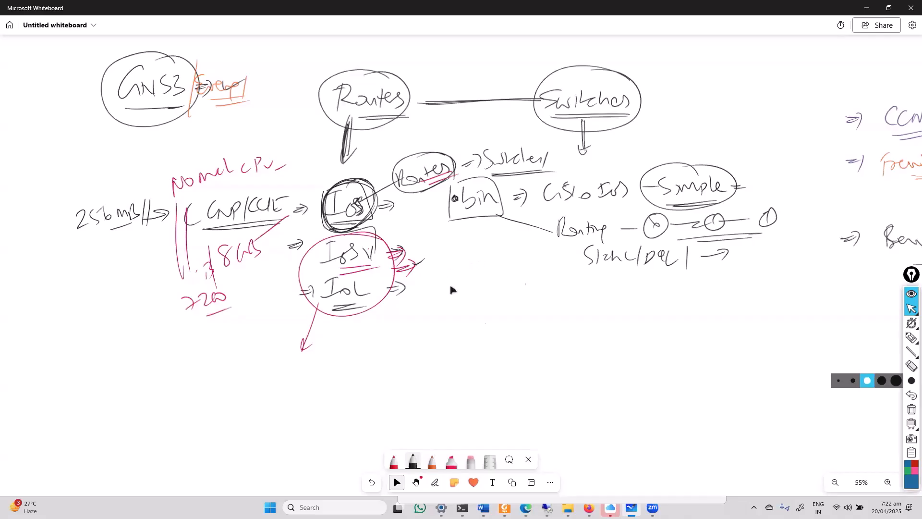
Circle the IOS label in blue with the screen annotation pen, add an arrow towards Routes, and clear the annotations
{"action": "left_click", "coordinate": [911, 338]}
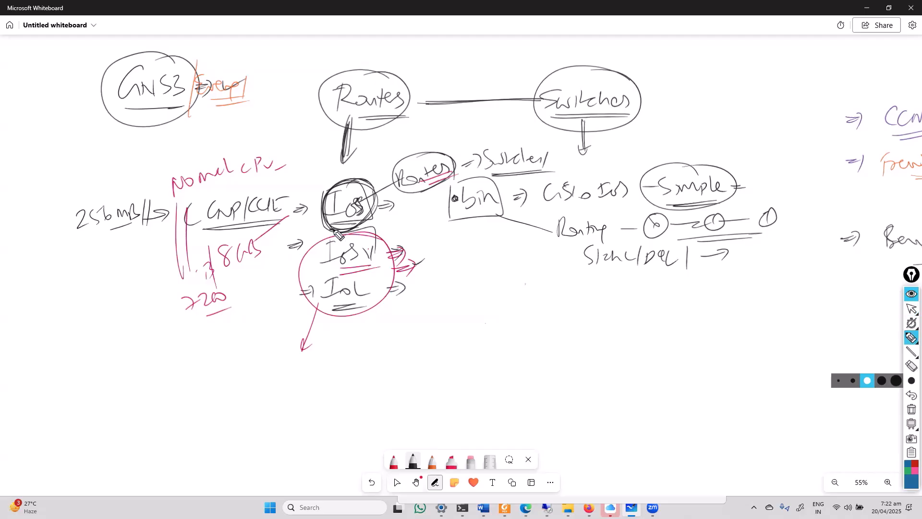
{"action": "mouse_move", "coordinate": [368, 176]}
{"action": "left_mouse_down"}
{"action": "mouse_move", "coordinate": [338, 175]}
{"action": "mouse_move", "coordinate": [457, 133]}
{"action": "mouse_move", "coordinate": [453, 166]}
{"action": "left_mouse_up"}
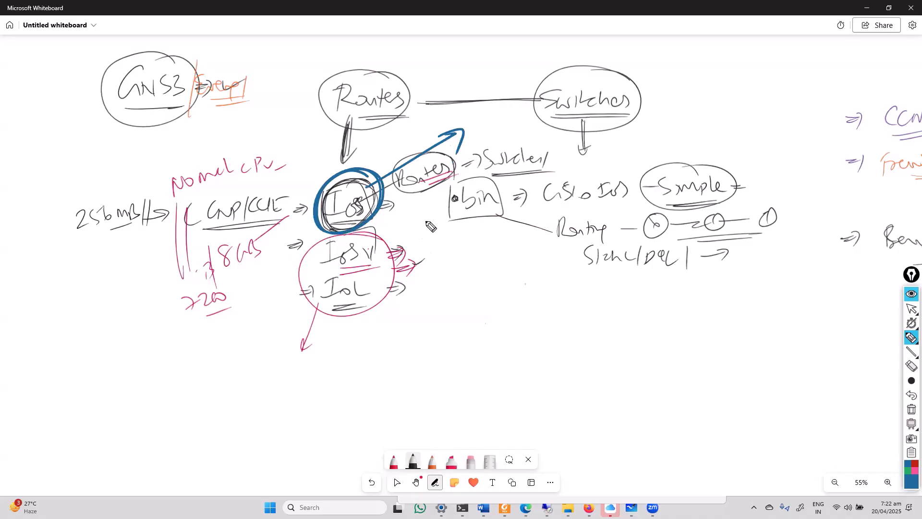
{"action": "left_click_drag", "start_coordinate": [383, 197], "coordinate": [449, 181]}
{"action": "key", "text": "Escape"}
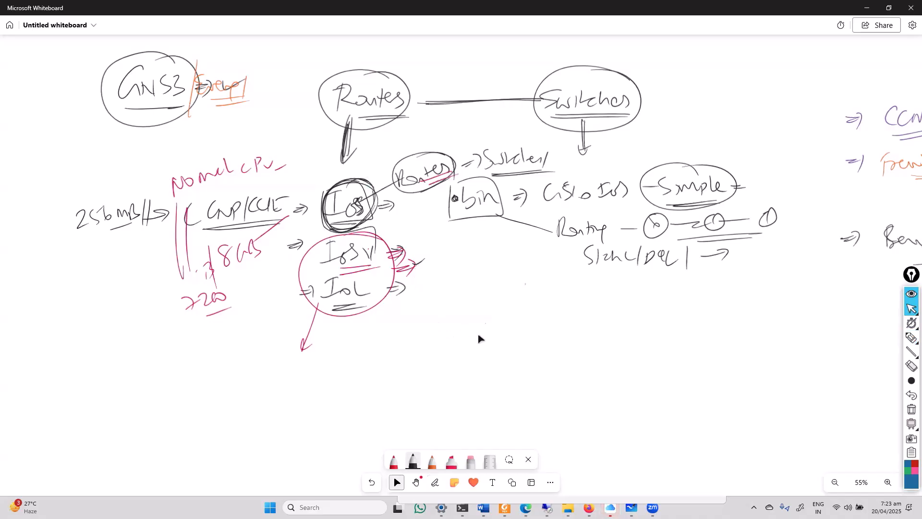
Circle the IOSv and IOL entries in black and draw an arrow leading right from the circle
{"action": "left_click_drag", "start_coordinate": [504, 352], "coordinate": [470, 295]}
{"action": "mouse_move", "coordinate": [338, 170]}
{"action": "left_mouse_down"}
{"action": "mouse_move", "coordinate": [310, 174]}
{"action": "mouse_move", "coordinate": [370, 226]}
{"action": "mouse_move", "coordinate": [422, 228]}
{"action": "left_mouse_up"}
{"action": "left_click_drag", "start_coordinate": [408, 222], "coordinate": [412, 235]}
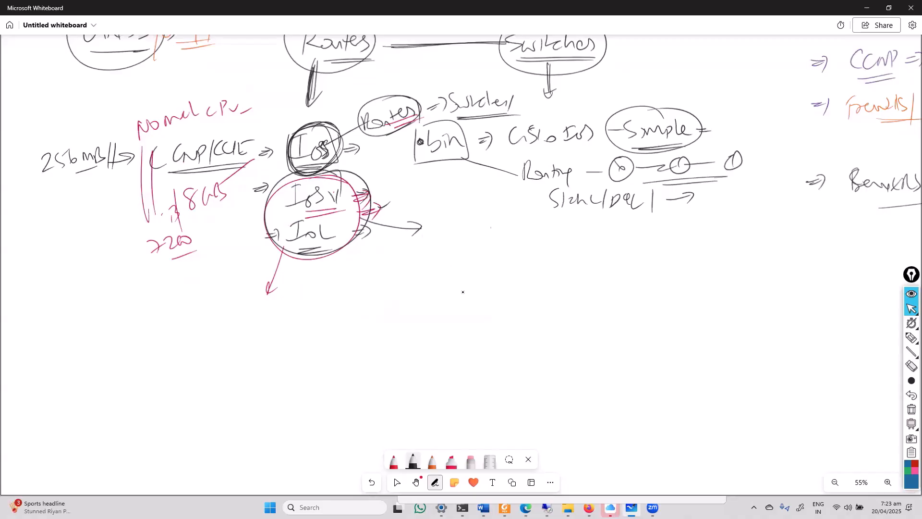
Write "15x/16x = Routers/Switches" in black after the arrow from the IOSv/IOL circle
{"action": "left_click_drag", "start_coordinate": [477, 232], "coordinate": [473, 243]}
{"action": "mouse_move", "coordinate": [488, 222]}
{"action": "left_mouse_down"}
{"action": "mouse_move", "coordinate": [482, 248]}
{"action": "mouse_move", "coordinate": [496, 242]}
{"action": "left_mouse_up"}
{"action": "left_click_drag", "start_coordinate": [503, 226], "coordinate": [502, 240]}
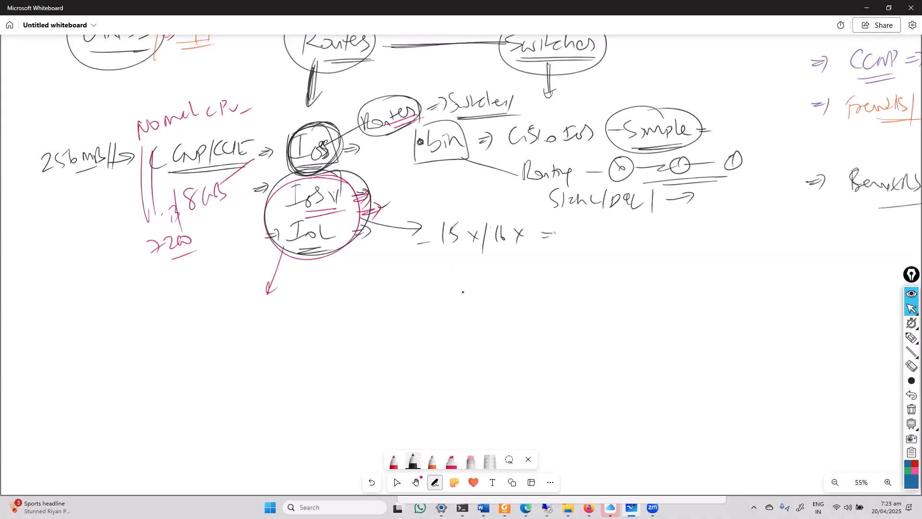
{"action": "mouse_move", "coordinate": [570, 228]}
{"action": "left_mouse_down"}
{"action": "mouse_move", "coordinate": [571, 250]}
{"action": "mouse_move", "coordinate": [620, 242]}
{"action": "mouse_move", "coordinate": [623, 256]}
{"action": "left_mouse_up"}
{"action": "mouse_move", "coordinate": [640, 231]}
{"action": "left_mouse_down"}
{"action": "mouse_move", "coordinate": [630, 244]}
{"action": "mouse_move", "coordinate": [659, 246]}
{"action": "left_mouse_up"}
{"action": "left_click_drag", "start_coordinate": [655, 240], "coordinate": [663, 245]}
{"action": "left_click_drag", "start_coordinate": [668, 231], "coordinate": [669, 242]}
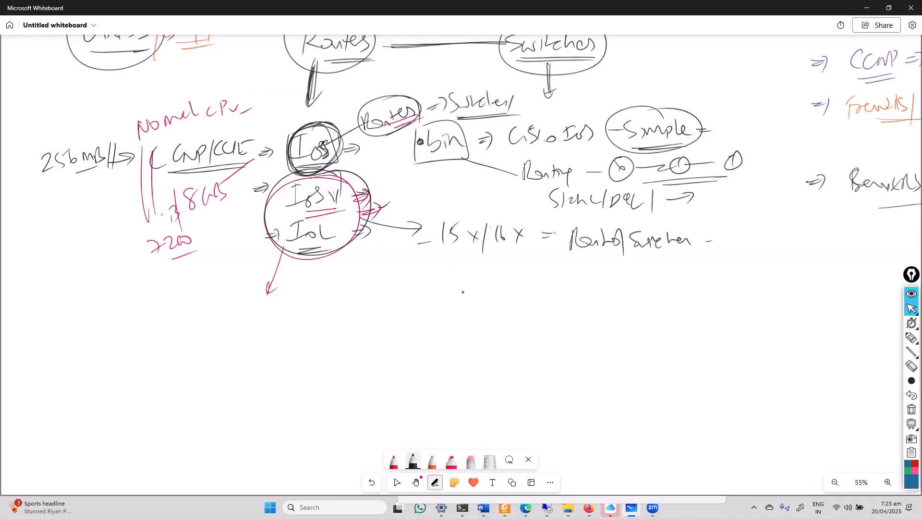
Write "IOSv" in orange below the 15x/16x note, underline it twice, and add an arrow after it
{"action": "left_click", "coordinate": [412, 461]}
{"action": "left_click", "coordinate": [448, 322]}
{"action": "left_click", "coordinate": [463, 293]}
{"action": "mouse_move", "coordinate": [431, 267]}
{"action": "left_mouse_down"}
{"action": "mouse_move", "coordinate": [429, 289]}
{"action": "mouse_move", "coordinate": [437, 287]}
{"action": "left_mouse_up"}
{"action": "left_click_drag", "start_coordinate": [450, 279], "coordinate": [456, 289]}
{"action": "left_click_drag", "start_coordinate": [464, 276], "coordinate": [474, 274]}
{"action": "left_click_drag", "start_coordinate": [428, 300], "coordinate": [473, 296]}
{"action": "left_click_drag", "start_coordinate": [438, 304], "coordinate": [473, 301]}
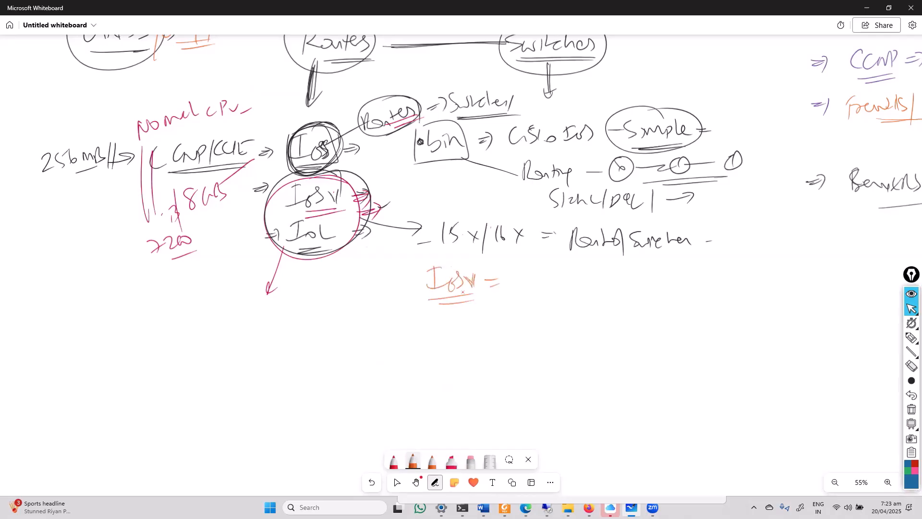
{"action": "left_click_drag", "start_coordinate": [499, 276], "coordinate": [498, 293]}
Switch to the Edge browser and load google.com in place of the GNS3 software download page
{"action": "key", "text": "alt+Tab"}
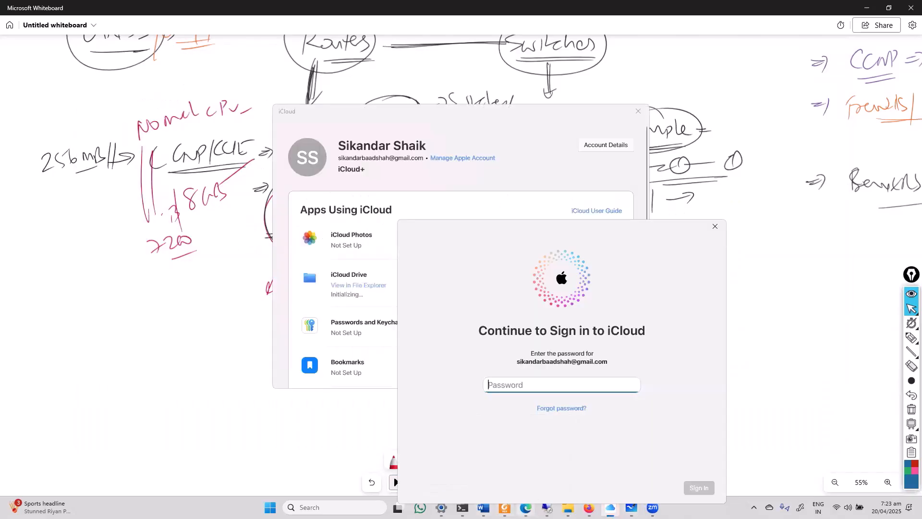
{"action": "left_click", "coordinate": [526, 508]}
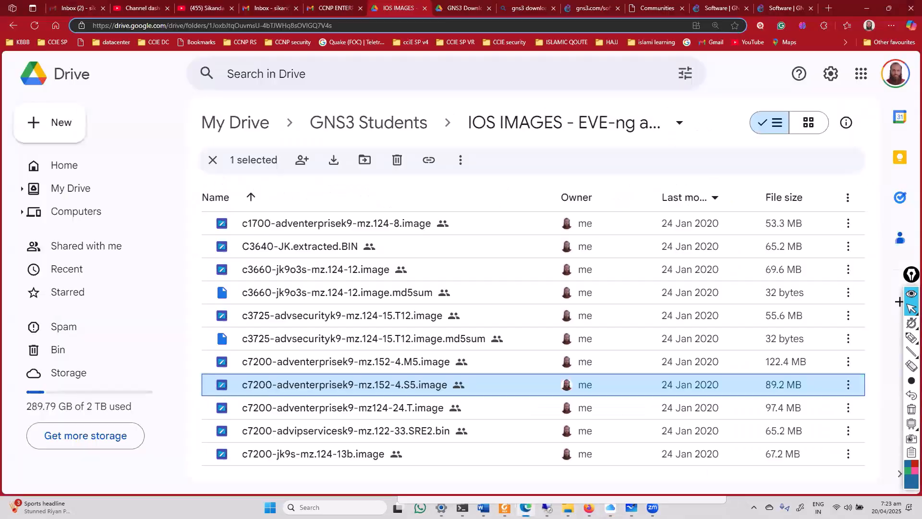
{"action": "left_click", "coordinate": [714, 7]}
{"action": "left_click", "coordinate": [577, 27]}
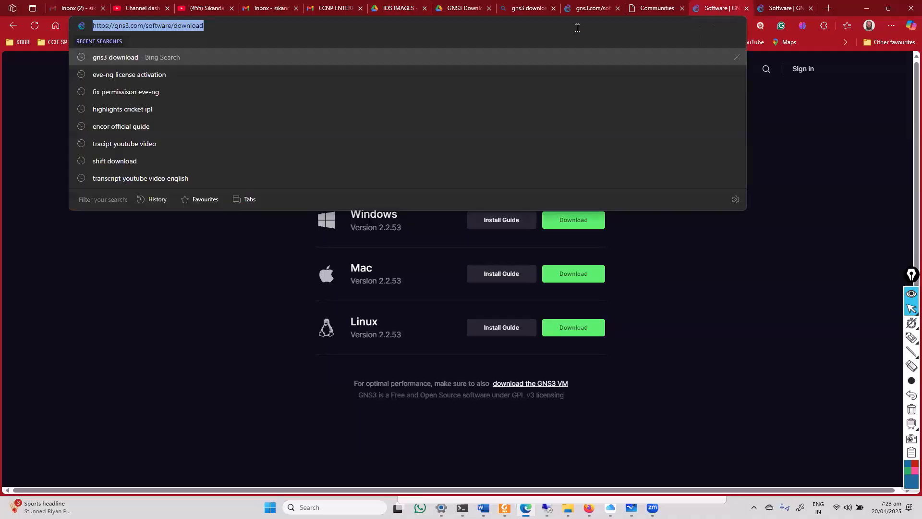
{"action": "type", "text": "google.com"}
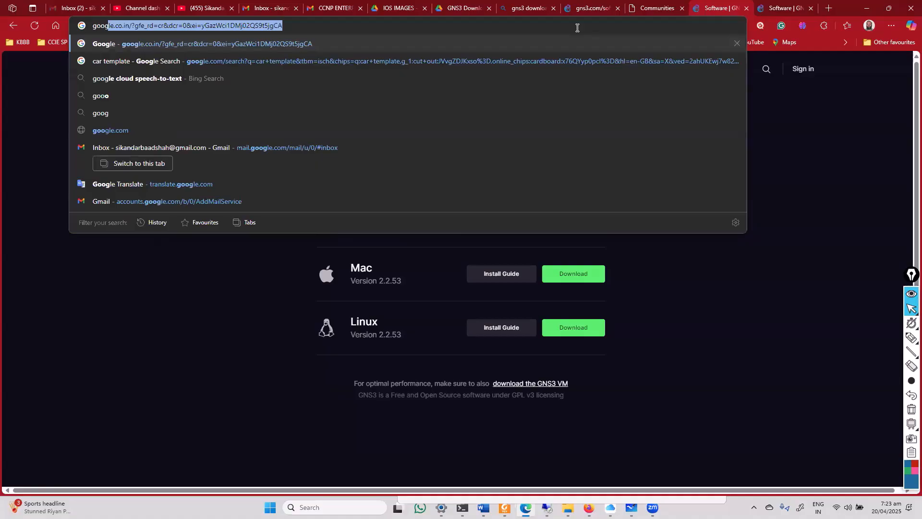
{"action": "key", "text": "Delete"}
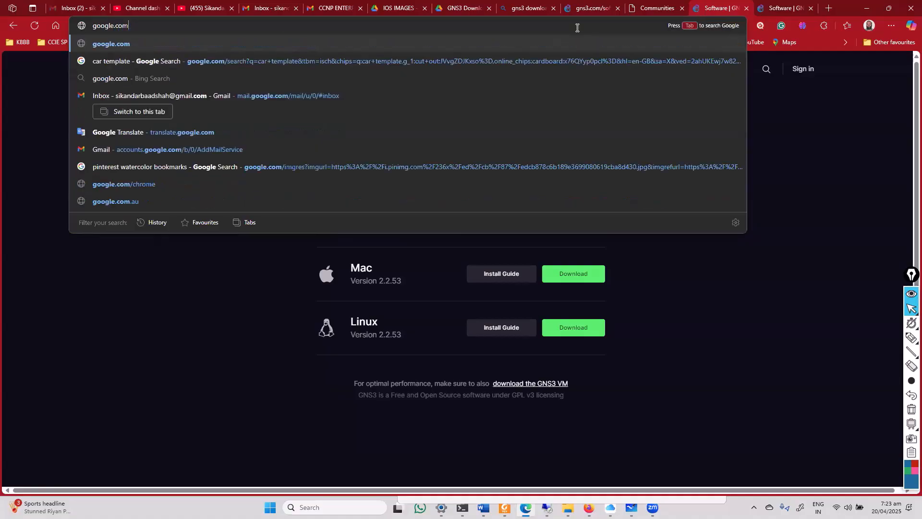
{"action": "key", "text": "Return"}
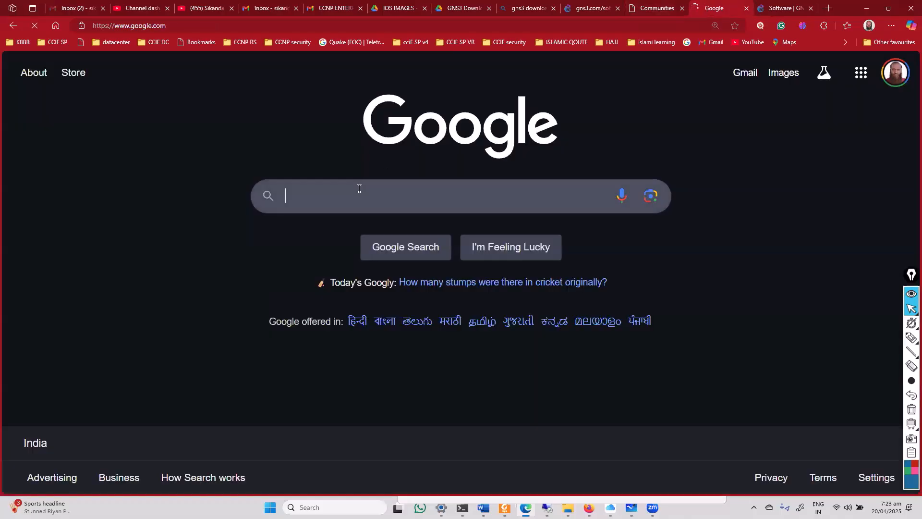
Search Google for "cisco iosv"
{"action": "left_click", "coordinate": [359, 188]}
{"action": "type", "text": "cisco is"}
{"action": "key", "text": "BackSpace"}
{"action": "type", "text": "osv"}
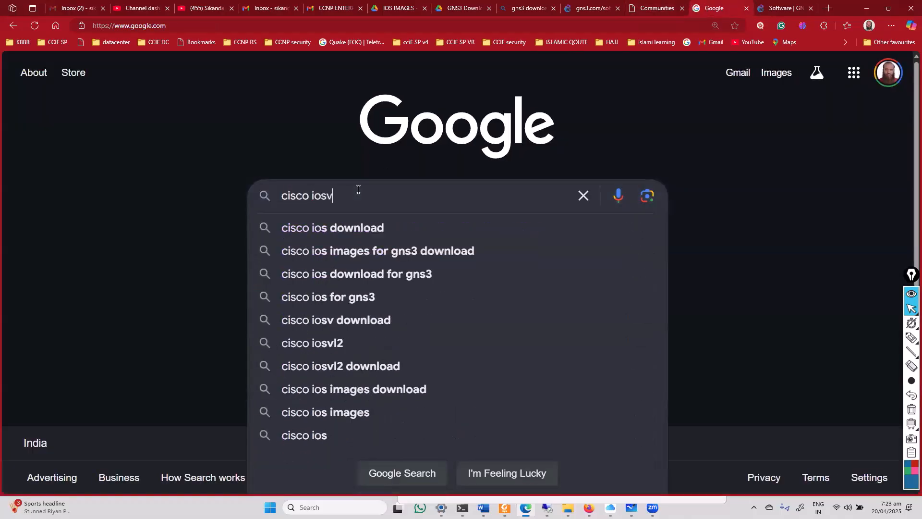
{"action": "key", "text": "Return"}
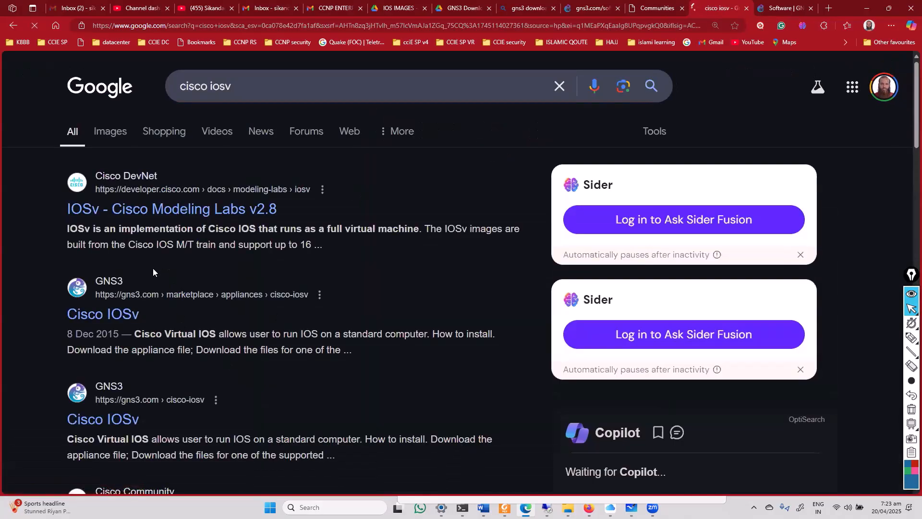
Open the GNS3 marketplace result for Cisco IOSv in a new browser tab
{"action": "scroll", "coordinate": [119, 313], "scroll_direction": "down", "scroll_amount": 3}
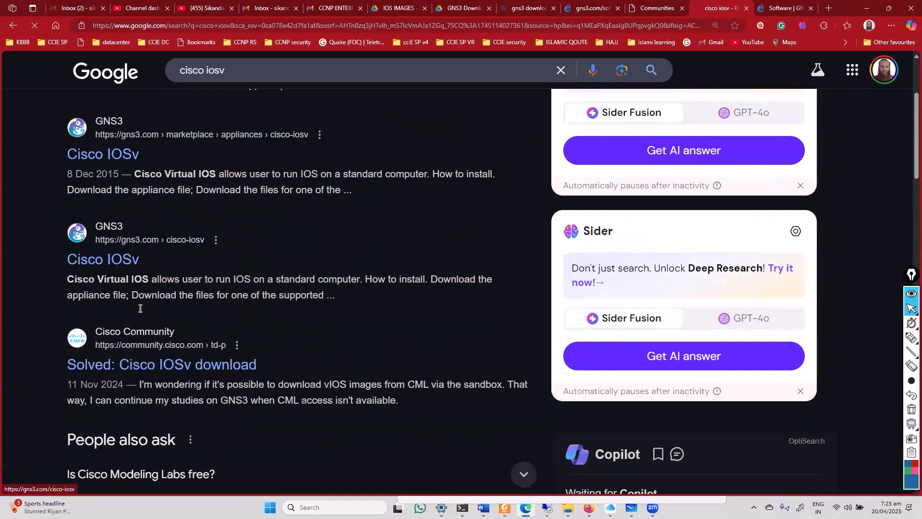
{"action": "right_click", "coordinate": [121, 165]}
{"action": "left_click", "coordinate": [111, 155]}
{"action": "right_click", "coordinate": [111, 156]}
{"action": "left_click", "coordinate": [158, 165]}
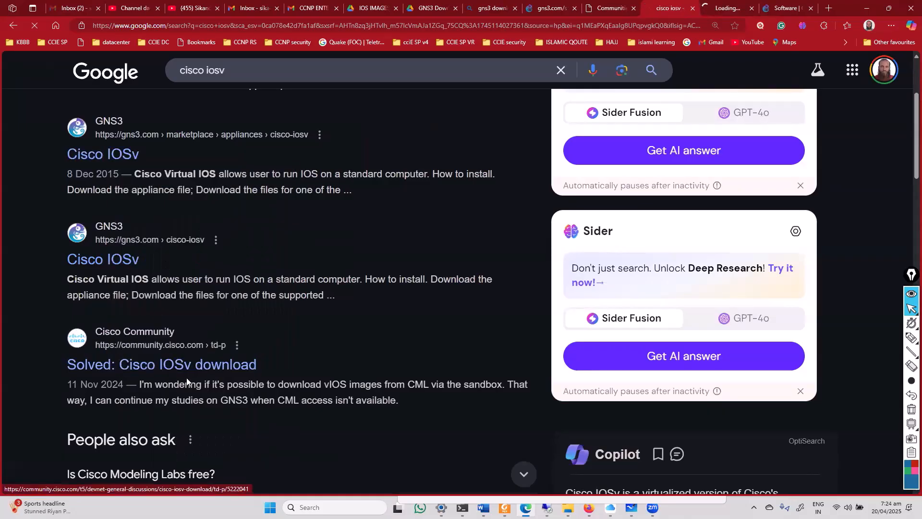
Search Google for "cisco iosv download" and open the Cisco Software Download Center result
{"action": "right_click", "coordinate": [219, 372]}
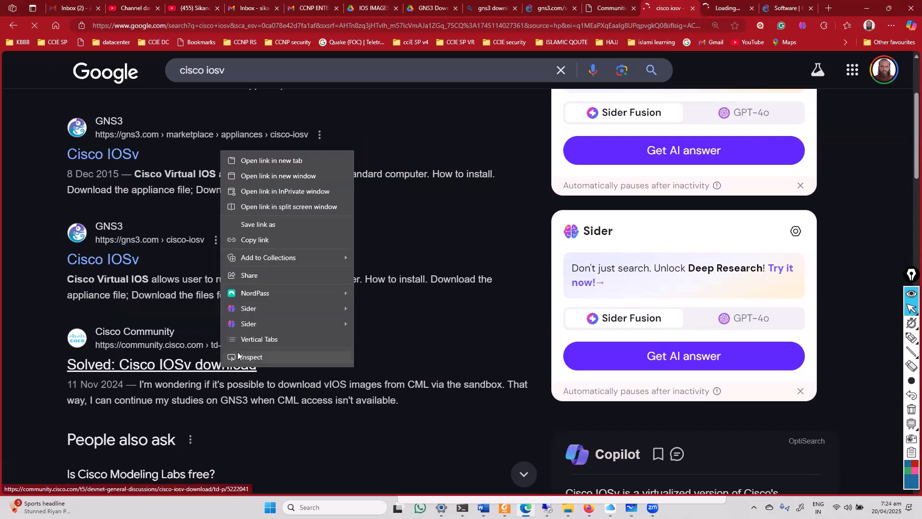
{"action": "left_click", "coordinate": [17, 222]}
{"action": "left_click", "coordinate": [236, 67]}
{"action": "type", "text": "download"}
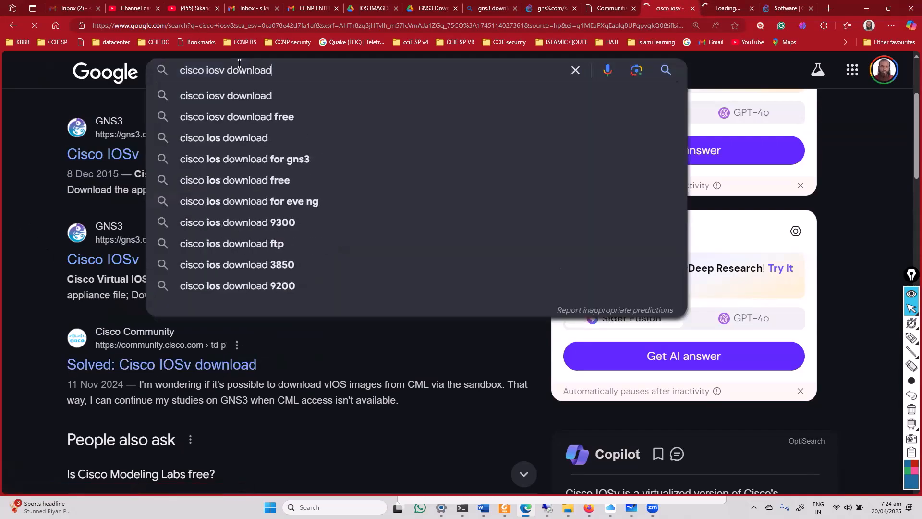
{"action": "key", "text": "Return"}
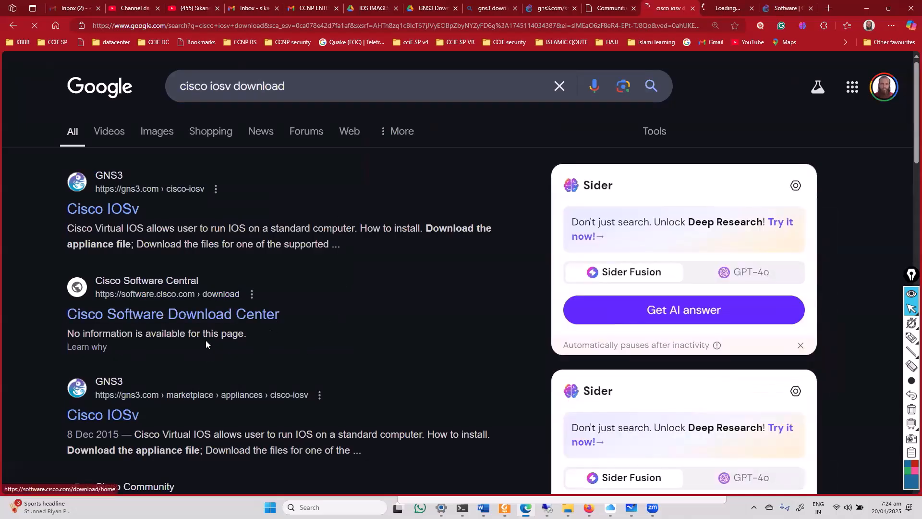
{"action": "left_click", "coordinate": [275, 327]}
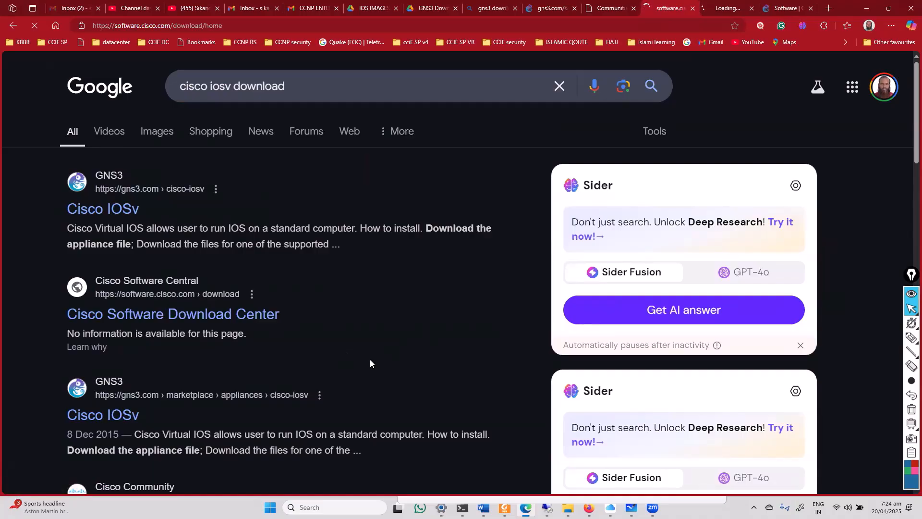
Return to the whiteboard from the browser and close the iCloud sign-in prompt and settings window
{"action": "left_click", "coordinate": [726, 8]}
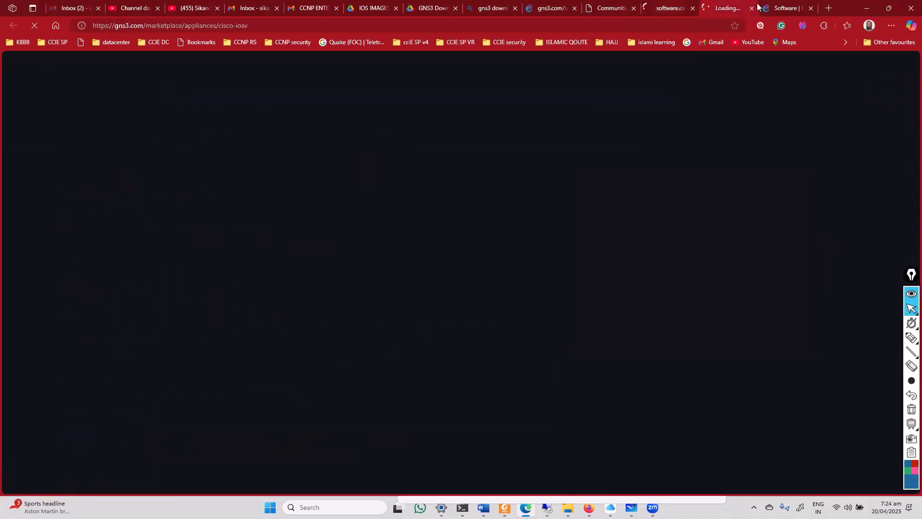
{"action": "left_click", "coordinate": [867, 8]}
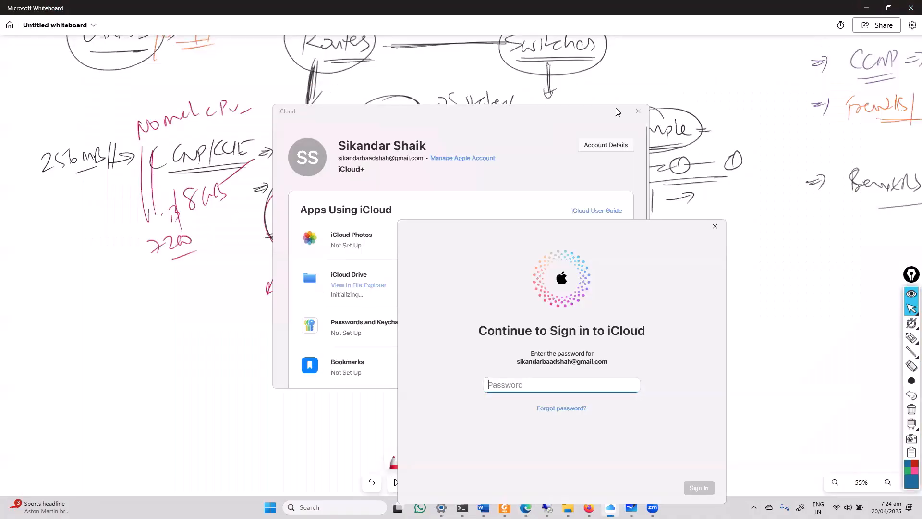
{"action": "left_click", "coordinate": [715, 226]}
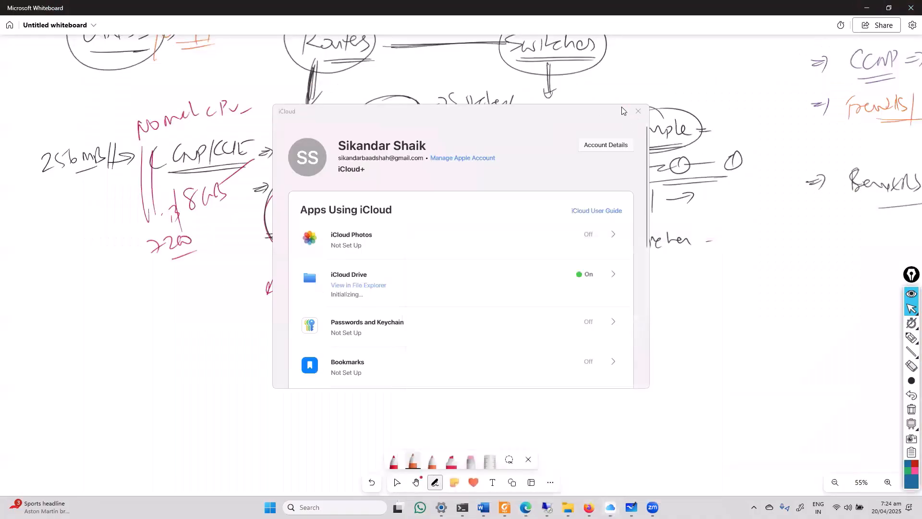
{"action": "left_click", "coordinate": [638, 111]}
{"action": "left_click", "coordinate": [537, 343]}
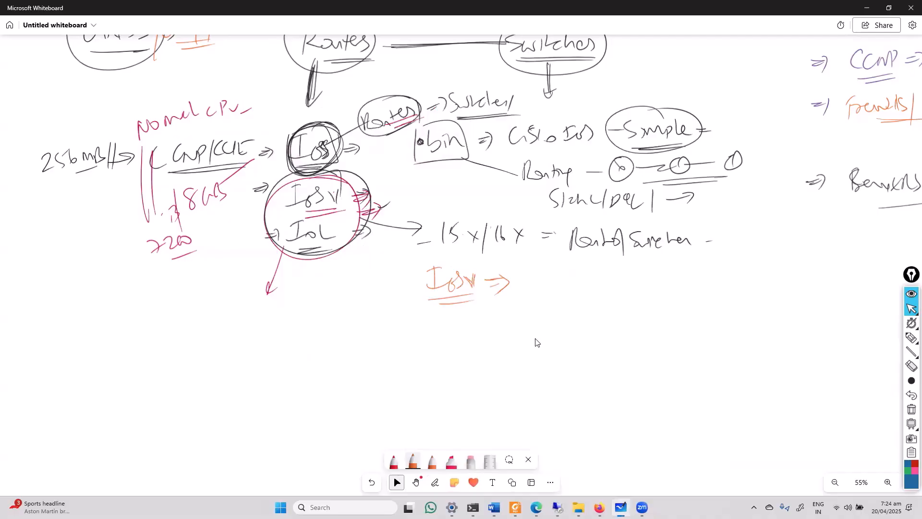
Check the Cisco Software Download and GNS3 Cisco IOSv pages in the browser, dismissing the iCloud windows that cover them
{"action": "key", "text": "alt+Tab"}
{"action": "key", "text": "alt+Tab"}
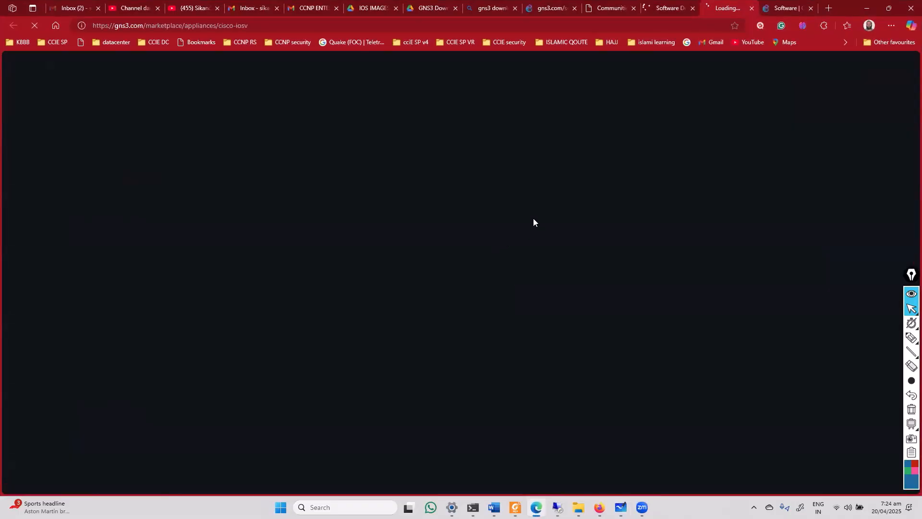
{"action": "left_click", "coordinate": [664, 8]}
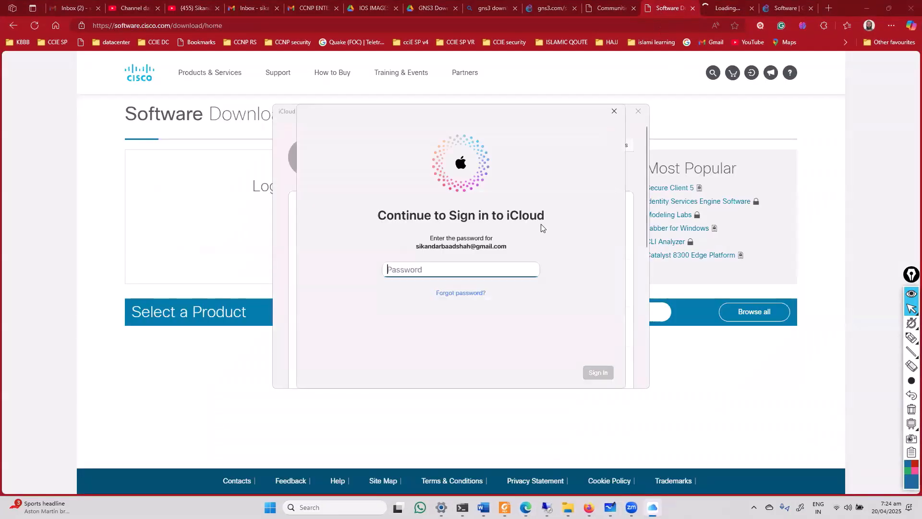
{"action": "left_click", "coordinate": [613, 111]}
{"action": "left_click", "coordinate": [637, 112]}
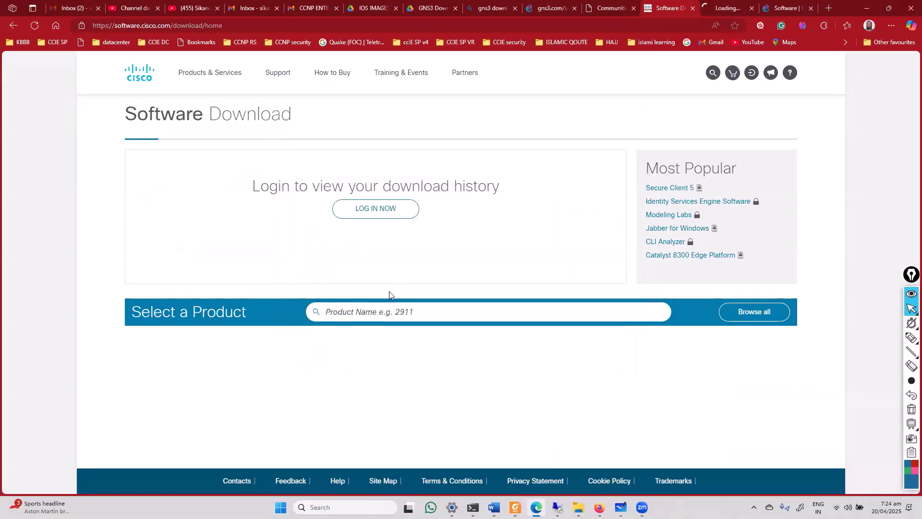
{"action": "left_click", "coordinate": [725, 9]}
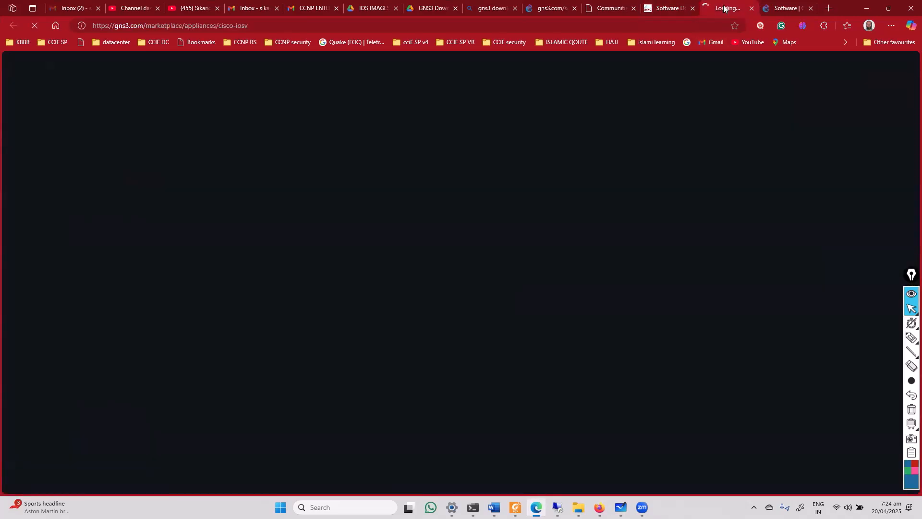
{"action": "left_click", "coordinate": [866, 9]}
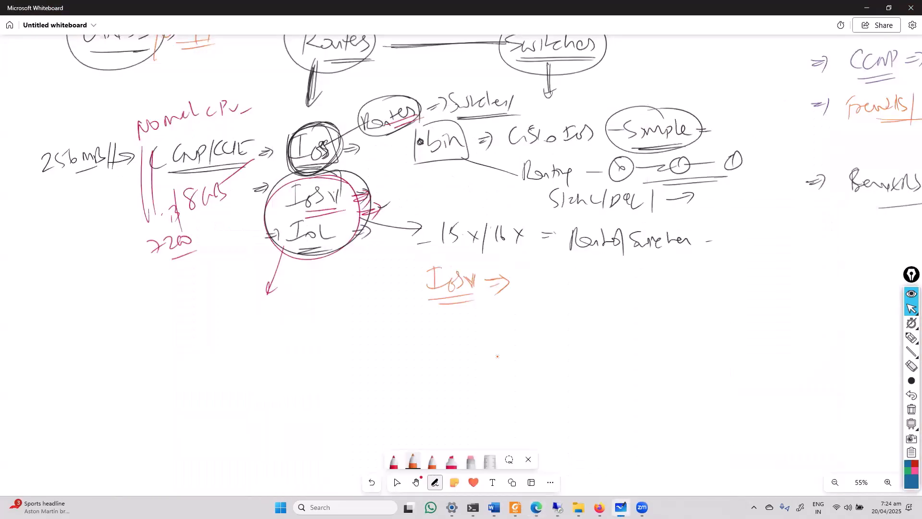
On the whiteboard, draw an orange double line down from the IOSv/IOL circle and write a note starting with "Virtual" beside it
{"action": "mouse_move", "coordinate": [313, 248]}
{"action": "left_mouse_down"}
{"action": "mouse_move", "coordinate": [316, 316]}
{"action": "mouse_move", "coordinate": [344, 312]}
{"action": "mouse_move", "coordinate": [364, 331]}
{"action": "mouse_move", "coordinate": [412, 317]}
{"action": "mouse_move", "coordinate": [426, 328]}
{"action": "left_mouse_up"}
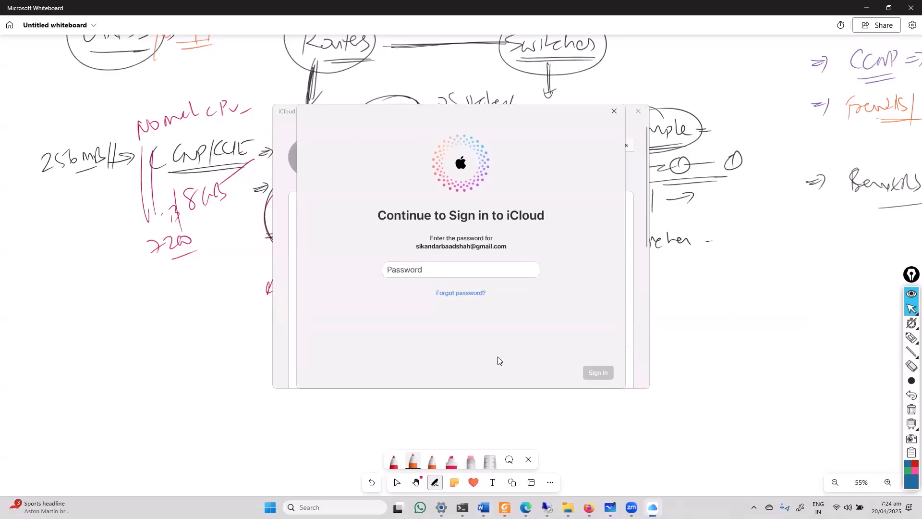
{"action": "left_click", "coordinate": [618, 117]}
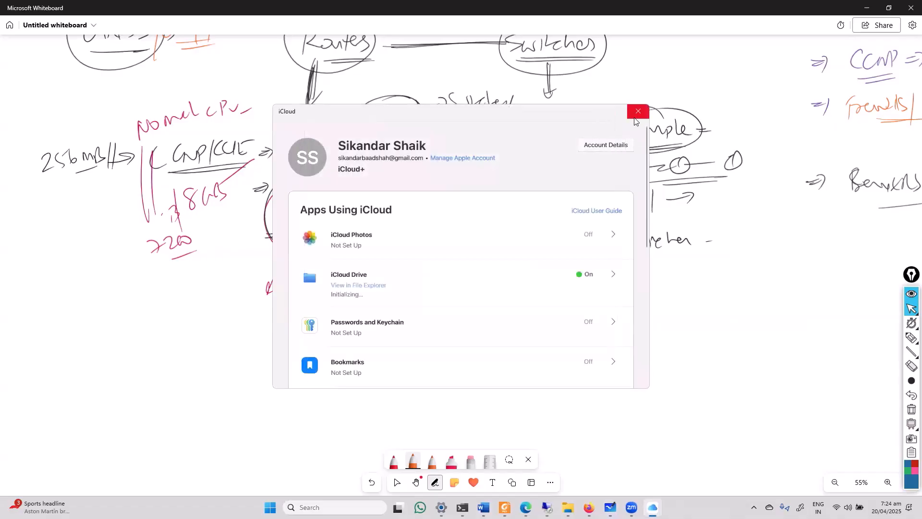
{"action": "left_click", "coordinate": [200, 361]}
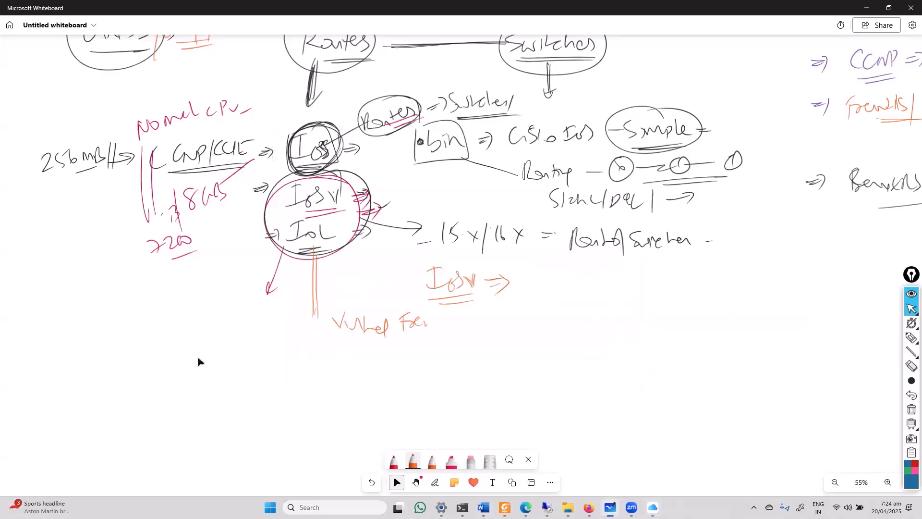
{"action": "left_click_drag", "start_coordinate": [354, 336], "coordinate": [444, 325]}
Write "Cisco Routers/Switches" in orange on a blank area of the whiteboard and double-underline "Routers/Switches"
{"action": "mouse_move", "coordinate": [477, 433]}
{"action": "left_mouse_down"}
{"action": "mouse_move", "coordinate": [498, 323]}
{"action": "mouse_move", "coordinate": [567, 108]}
{"action": "left_mouse_up"}
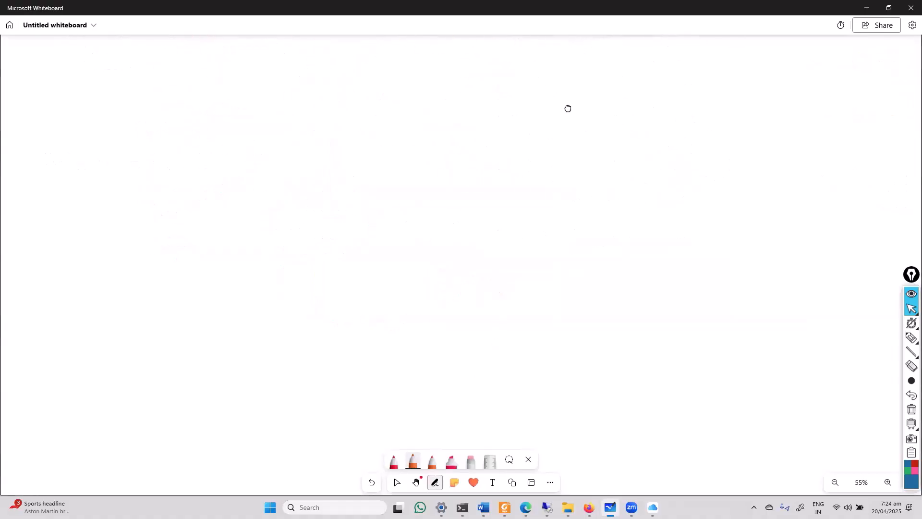
{"action": "mouse_move", "coordinate": [152, 115]}
{"action": "left_mouse_down"}
{"action": "mouse_move", "coordinate": [159, 140]}
{"action": "mouse_move", "coordinate": [191, 125]}
{"action": "left_mouse_up"}
{"action": "mouse_move", "coordinate": [223, 115]}
{"action": "left_mouse_down"}
{"action": "mouse_move", "coordinate": [221, 129]}
{"action": "mouse_move", "coordinate": [233, 129]}
{"action": "left_mouse_up"}
{"action": "left_click_drag", "start_coordinate": [239, 121], "coordinate": [253, 128]}
{"action": "mouse_move", "coordinate": [258, 126]}
{"action": "left_mouse_down"}
{"action": "mouse_move", "coordinate": [272, 129]}
{"action": "mouse_move", "coordinate": [272, 144]}
{"action": "left_mouse_up"}
{"action": "left_click_drag", "start_coordinate": [284, 118], "coordinate": [295, 131]}
{"action": "mouse_move", "coordinate": [293, 120]}
{"action": "left_mouse_down"}
{"action": "mouse_move", "coordinate": [298, 133]}
{"action": "mouse_move", "coordinate": [338, 129]}
{"action": "left_mouse_up"}
{"action": "left_click_drag", "start_coordinate": [332, 121], "coordinate": [345, 134]}
{"action": "left_click_drag", "start_coordinate": [231, 144], "coordinate": [358, 141]}
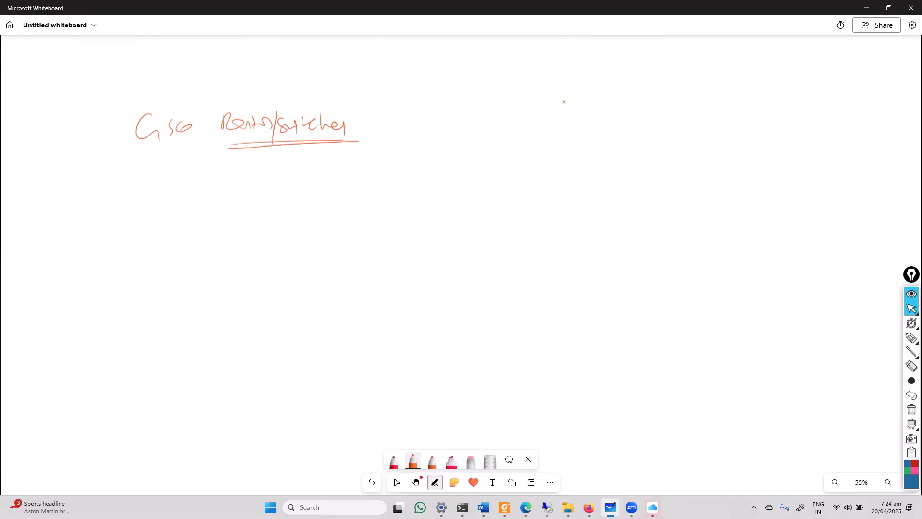
Change the pen color to black, draw a double vertical bar after "Cisco Routers/Switches" and write "Hardware" above the heading
{"action": "left_click", "coordinate": [394, 461]}
{"action": "left_click", "coordinate": [394, 461]}
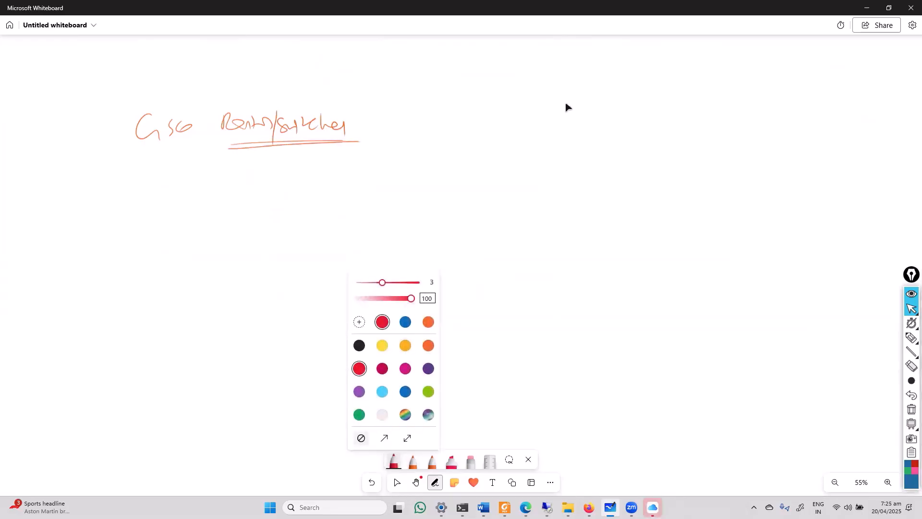
{"action": "left_click", "coordinate": [359, 345]}
{"action": "left_click", "coordinate": [428, 227]}
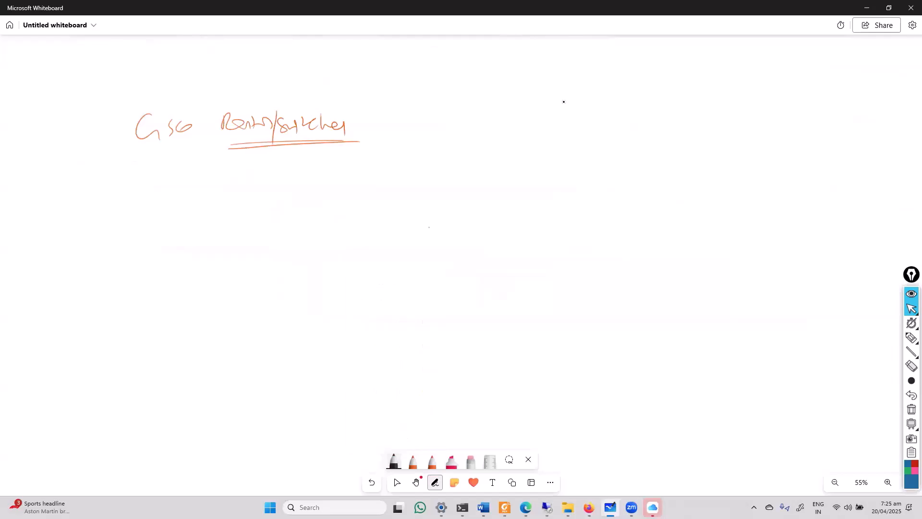
{"action": "left_click_drag", "start_coordinate": [364, 108], "coordinate": [363, 149]}
{"action": "left_click_drag", "start_coordinate": [368, 108], "coordinate": [367, 150]}
{"action": "left_click_drag", "start_coordinate": [270, 80], "coordinate": [270, 97]}
{"action": "left_click_drag", "start_coordinate": [276, 80], "coordinate": [275, 94]}
{"action": "mouse_move", "coordinate": [268, 89]}
{"action": "left_mouse_down"}
{"action": "mouse_move", "coordinate": [301, 75]}
{"action": "mouse_move", "coordinate": [329, 82]}
{"action": "left_mouse_up"}
Write a circled and underlined "IOSv" beside the vertical bar, with arrows leading to "Cloud" and an underlined "Server VM"
{"action": "left_click_drag", "start_coordinate": [390, 138], "coordinate": [404, 136]}
{"action": "left_click_drag", "start_coordinate": [419, 126], "coordinate": [446, 145]}
{"action": "mouse_move", "coordinate": [434, 113]}
{"action": "left_mouse_down"}
{"action": "mouse_move", "coordinate": [404, 108]}
{"action": "mouse_move", "coordinate": [511, 94]}
{"action": "left_mouse_up"}
{"action": "mouse_move", "coordinate": [499, 89]}
{"action": "left_mouse_down"}
{"action": "mouse_move", "coordinate": [505, 102]}
{"action": "mouse_move", "coordinate": [539, 98]}
{"action": "left_mouse_up"}
{"action": "left_click_drag", "start_coordinate": [540, 92], "coordinate": [568, 84]}
{"action": "left_click_drag", "start_coordinate": [466, 135], "coordinate": [523, 136]}
{"action": "left_click_drag", "start_coordinate": [534, 127], "coordinate": [579, 123]}
{"action": "mouse_move", "coordinate": [587, 121]}
{"action": "left_mouse_down"}
{"action": "mouse_move", "coordinate": [584, 133]}
{"action": "mouse_move", "coordinate": [632, 127]}
{"action": "left_mouse_up"}
{"action": "left_click_drag", "start_coordinate": [524, 149], "coordinate": [632, 142]}
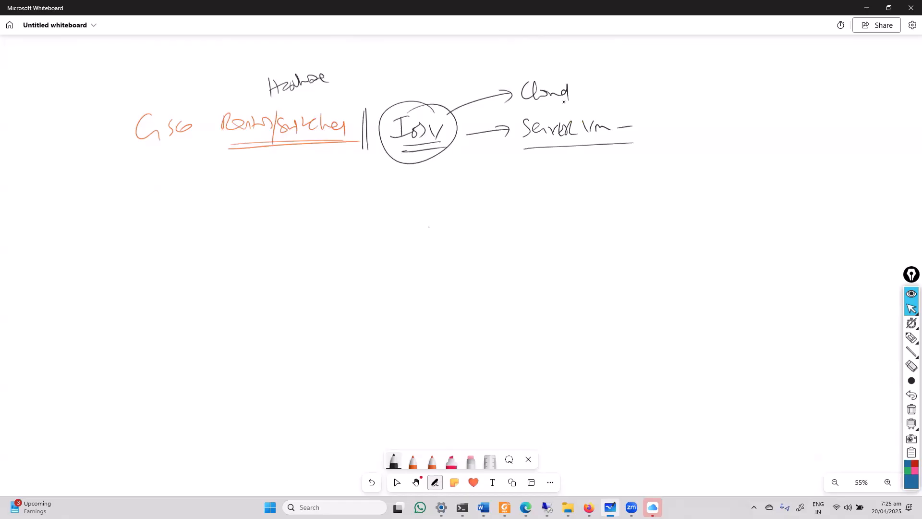
Double the Server VM arrow and add a curved arrow from the IOSv circle to an underlined "GNS3/EVE-ng" note
{"action": "left_click_drag", "start_coordinate": [464, 140], "coordinate": [509, 131]}
{"action": "mouse_move", "coordinate": [439, 152]}
{"action": "left_mouse_down"}
{"action": "mouse_move", "coordinate": [473, 180]}
{"action": "mouse_move", "coordinate": [518, 177]}
{"action": "left_mouse_up"}
{"action": "mouse_move", "coordinate": [510, 169]}
{"action": "left_mouse_down"}
{"action": "mouse_move", "coordinate": [513, 181]}
{"action": "mouse_move", "coordinate": [579, 181]}
{"action": "mouse_move", "coordinate": [626, 169]}
{"action": "left_mouse_up"}
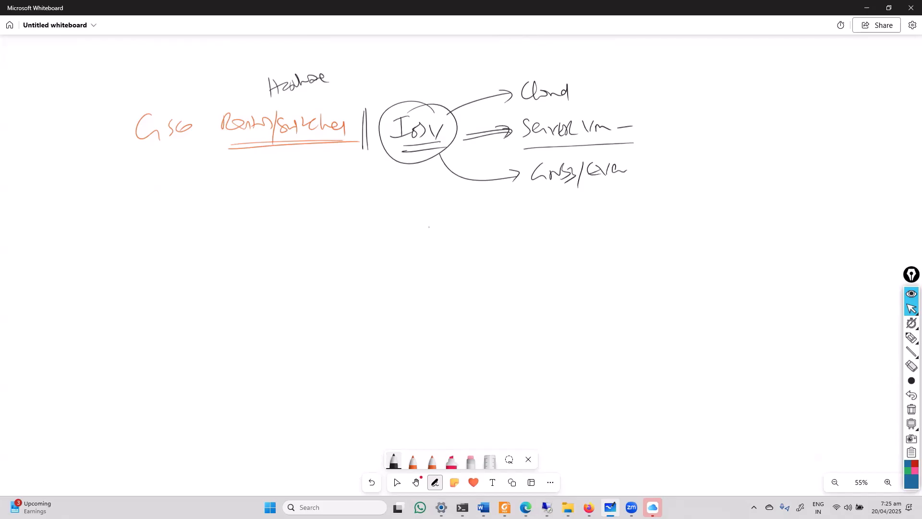
{"action": "mouse_move", "coordinate": [533, 197]}
{"action": "left_mouse_down"}
{"action": "mouse_move", "coordinate": [634, 186]}
{"action": "mouse_move", "coordinate": [657, 170]}
{"action": "left_mouse_up"}
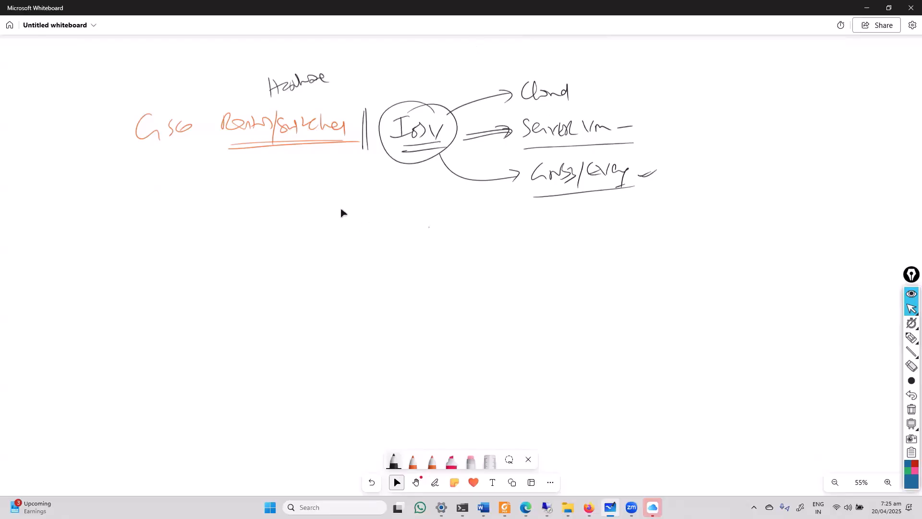
{"action": "left_click", "coordinate": [250, 211]}
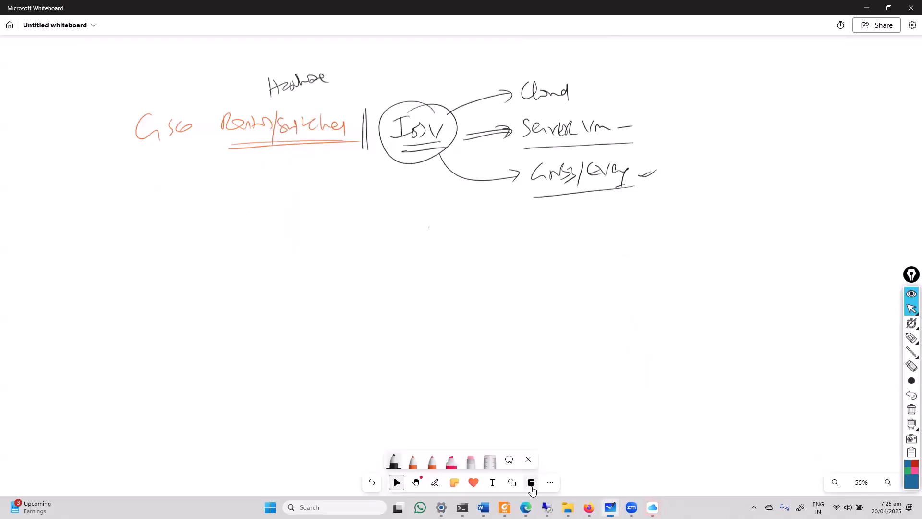
Switch to the browser and open the "IOSV EVE-ng and GNS3" folder under GNS3 Students in Google Drive
{"action": "left_click", "coordinate": [525, 507]}
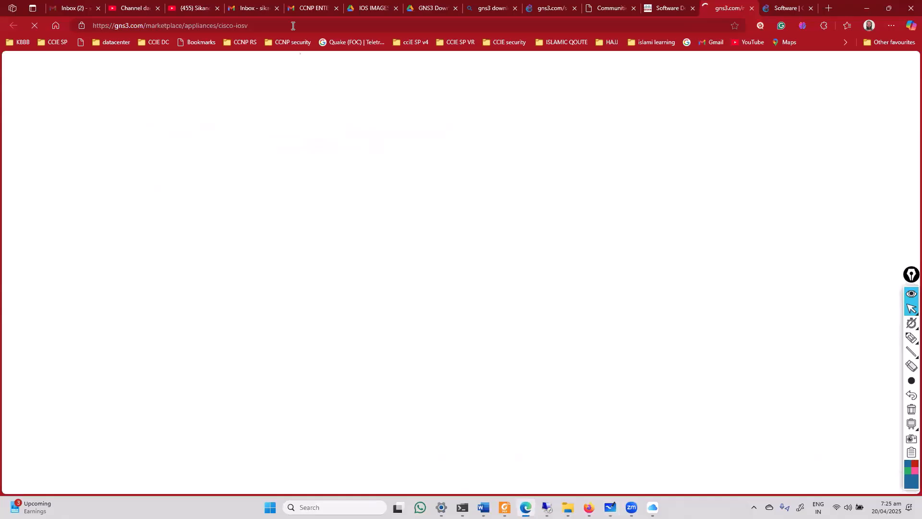
{"action": "left_click", "coordinate": [301, 8]}
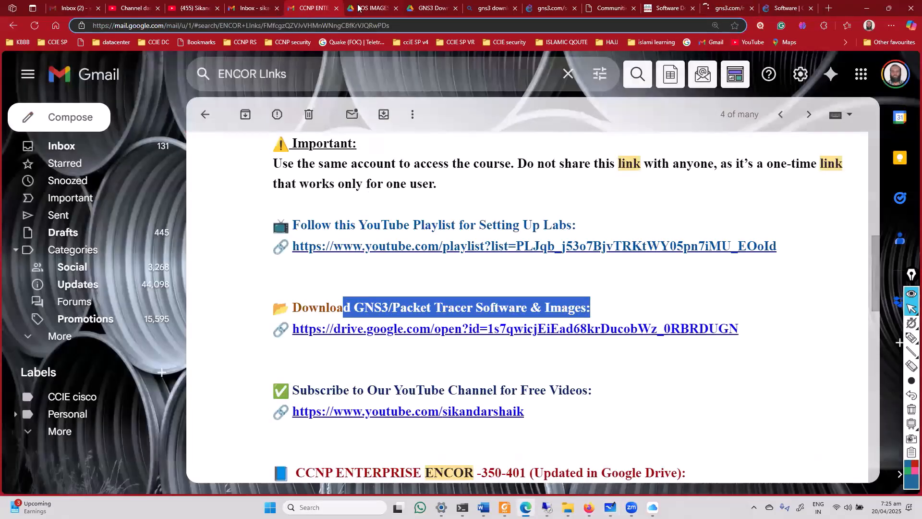
{"action": "left_click", "coordinate": [369, 9]}
{"action": "left_click", "coordinate": [396, 128]}
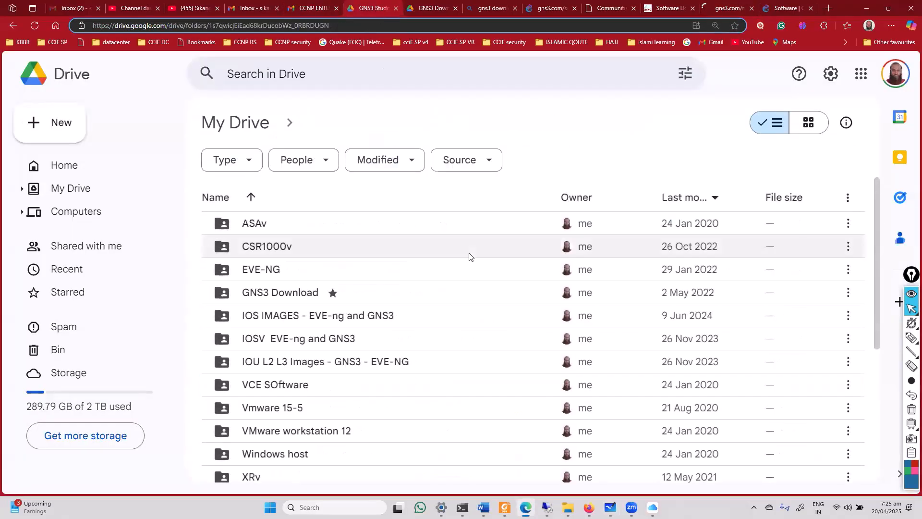
{"action": "left_click", "coordinate": [323, 340]}
{"action": "double_click", "coordinate": [323, 340]}
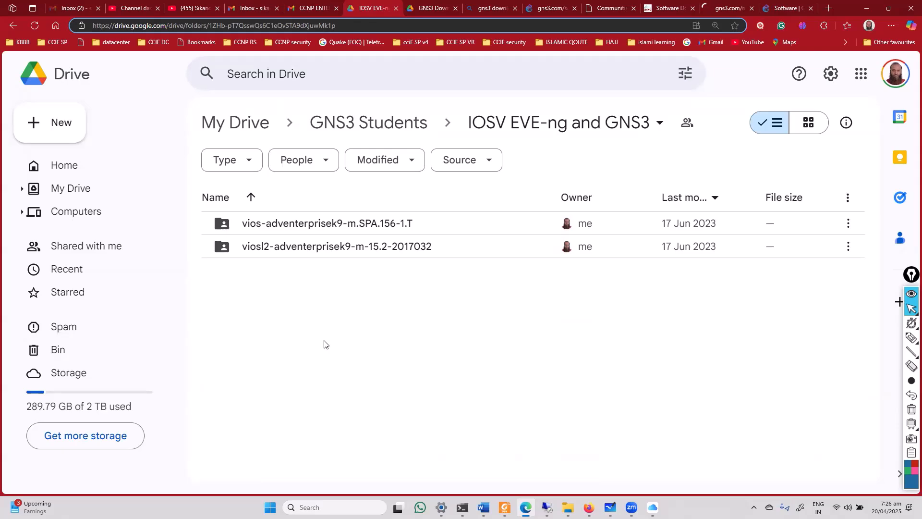
Point out the viosl2-adventerprisek9-m-15.2-2017032 and vios-adventerprisek9-m.SPA.156-1.T folders by selecting each, and return to the whiteboard
{"action": "left_click", "coordinate": [391, 241]}
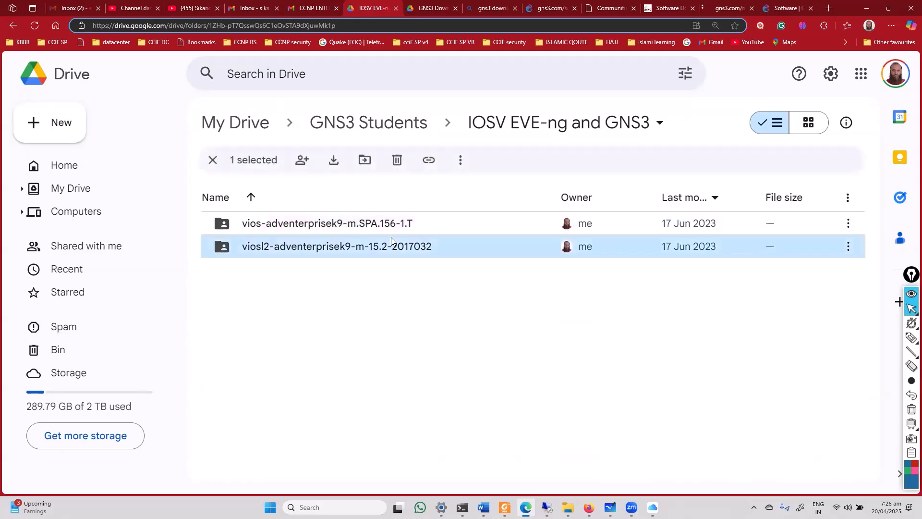
{"action": "left_click", "coordinate": [341, 229]}
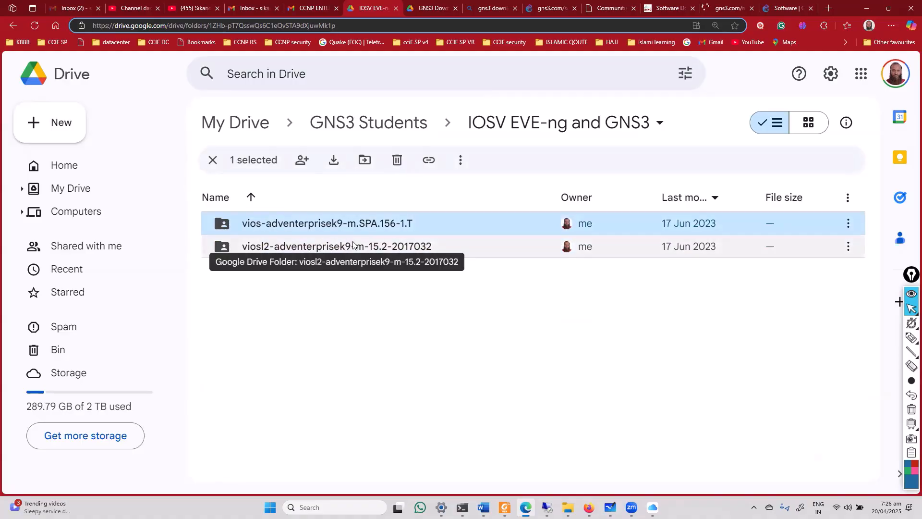
{"action": "left_click", "coordinate": [351, 245]}
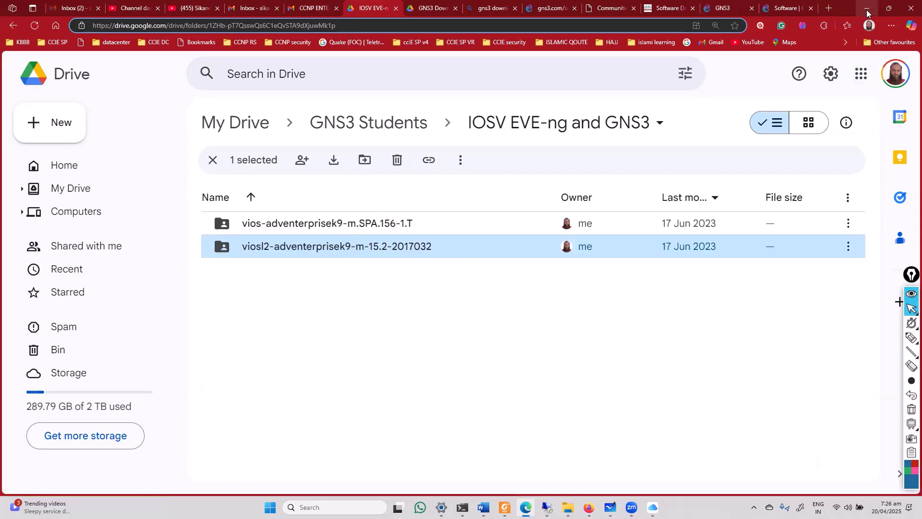
{"action": "left_click", "coordinate": [867, 10]}
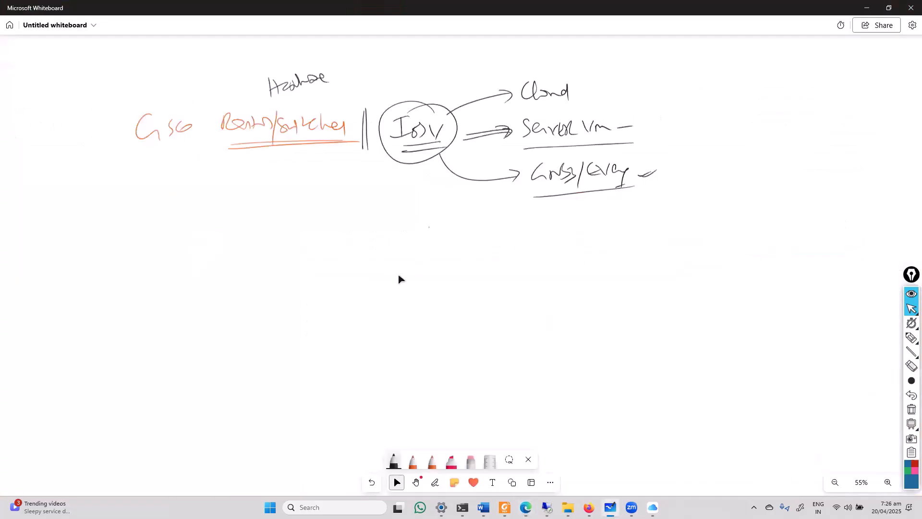
Write "IOL" and a crossed-out "ASA" below the IOSv circle, and an underlined "IOS" in the blank area beyond "Cloud"
{"action": "left_click_drag", "start_coordinate": [387, 179], "coordinate": [401, 177]}
{"action": "left_click_drag", "start_coordinate": [392, 179], "coordinate": [391, 198]}
{"action": "left_click_drag", "start_coordinate": [384, 197], "coordinate": [407, 188]}
{"action": "left_click_drag", "start_coordinate": [421, 178], "coordinate": [440, 188]}
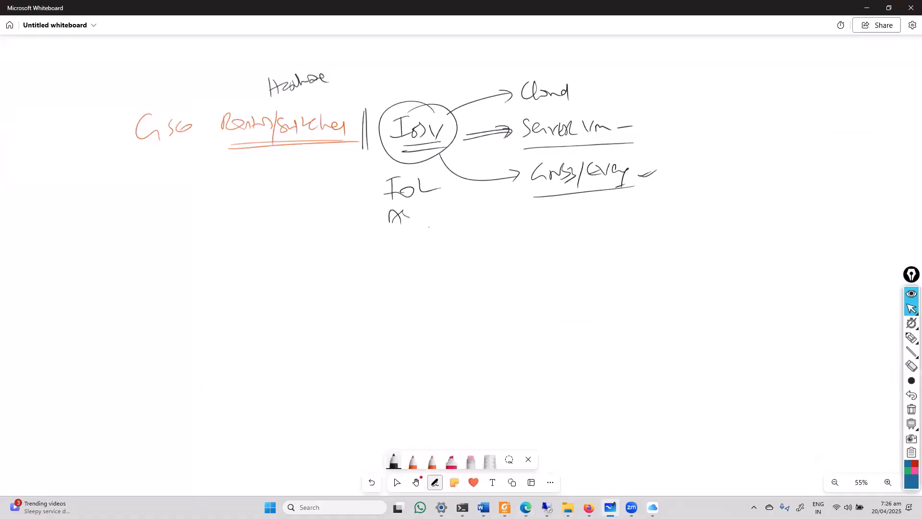
{"action": "left_click_drag", "start_coordinate": [388, 222], "coordinate": [417, 215]}
{"action": "left_click_drag", "start_coordinate": [754, 75], "coordinate": [764, 73]}
{"action": "left_click_drag", "start_coordinate": [758, 74], "coordinate": [758, 93]}
{"action": "left_click_drag", "start_coordinate": [747, 94], "coordinate": [782, 95]}
{"action": "left_click_drag", "start_coordinate": [761, 103], "coordinate": [799, 96]}
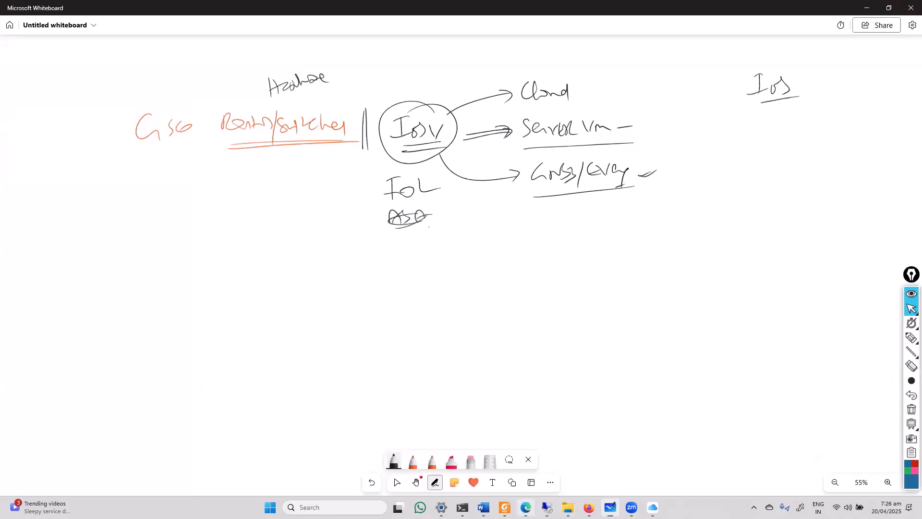
Write a circled, underlined "GNS3" with an arrow to "VM" on the whiteboard, and draw a short arrow down from the IOSv circle
{"action": "left_click", "coordinate": [526, 507]}
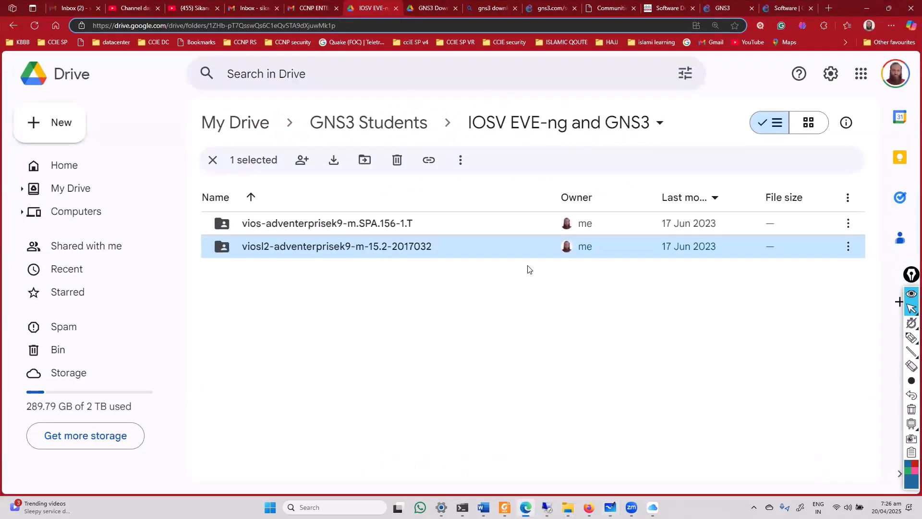
{"action": "left_click", "coordinate": [867, 8]}
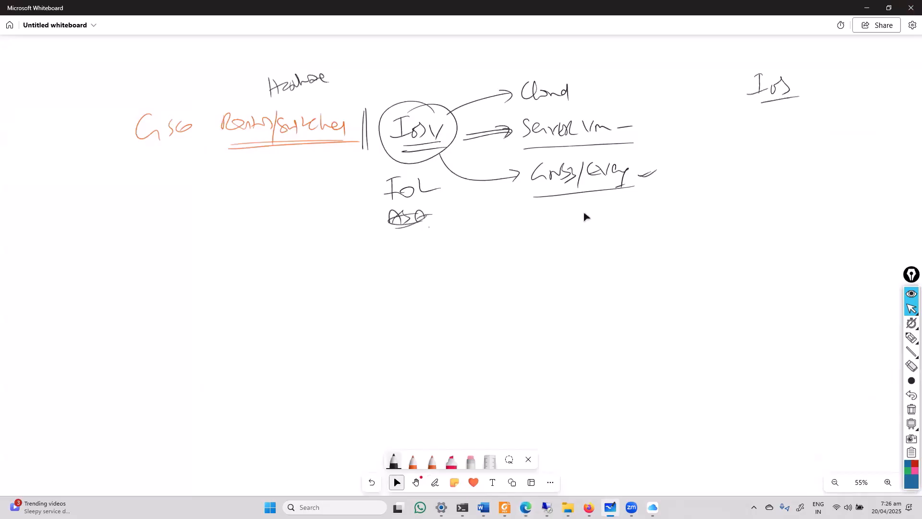
{"action": "left_click_drag", "start_coordinate": [176, 306], "coordinate": [187, 331]}
{"action": "left_click_drag", "start_coordinate": [188, 321], "coordinate": [227, 344]}
{"action": "mouse_move", "coordinate": [218, 304]}
{"action": "left_mouse_down"}
{"action": "mouse_move", "coordinate": [159, 331]}
{"action": "mouse_move", "coordinate": [207, 302]}
{"action": "left_mouse_up"}
{"action": "left_click_drag", "start_coordinate": [191, 352], "coordinate": [222, 345]}
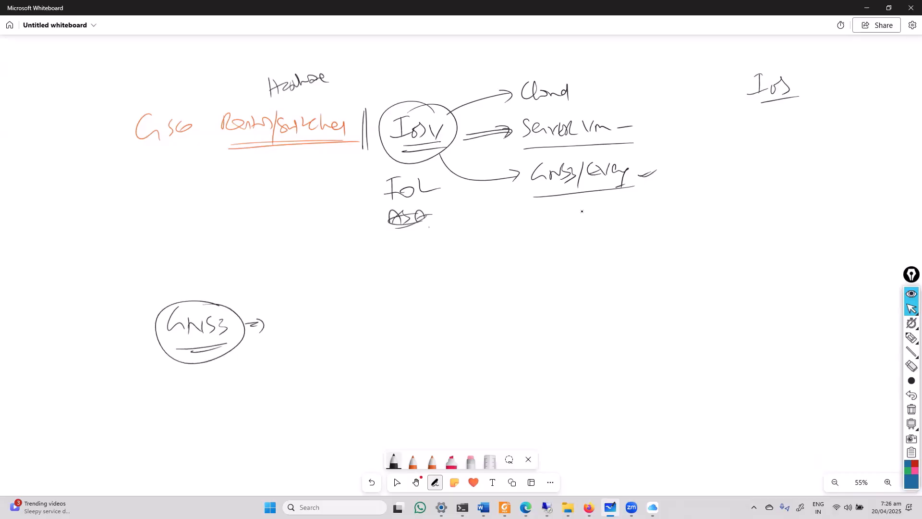
{"action": "mouse_move", "coordinate": [393, 151]}
{"action": "left_mouse_down"}
{"action": "mouse_move", "coordinate": [356, 183]}
{"action": "mouse_move", "coordinate": [372, 180]}
{"action": "left_mouse_up"}
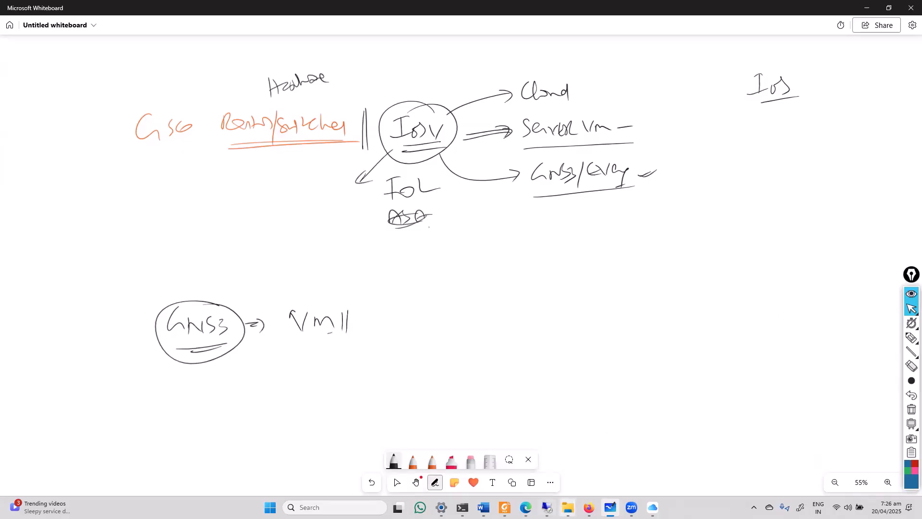
Check the remote desktop with its GNS3 and VMware Workstation shortcuts, and write "VMware Workstation" above the VM note on the whiteboard
{"action": "left_click", "coordinate": [547, 507]}
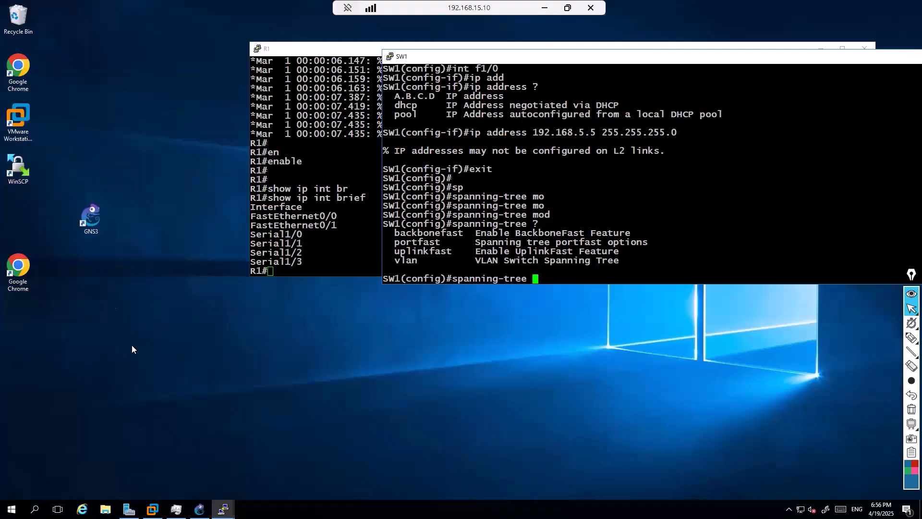
{"action": "left_click", "coordinate": [128, 509]}
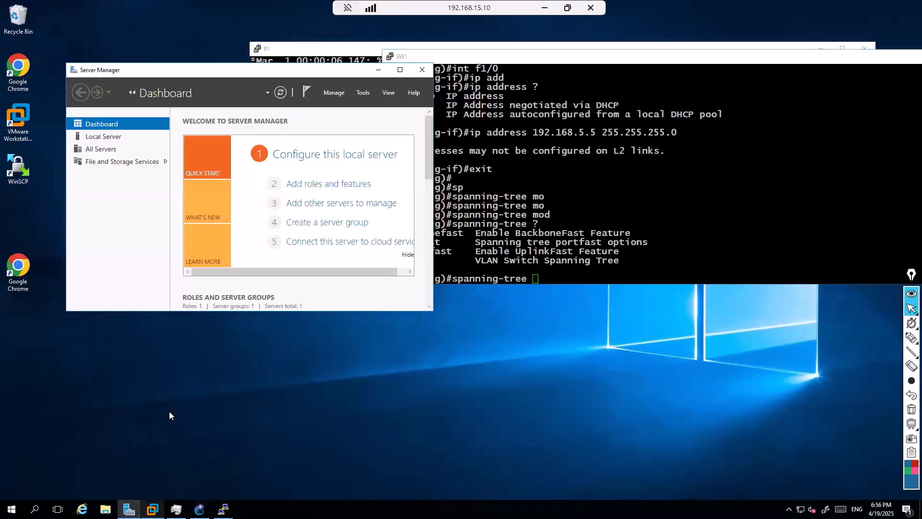
{"action": "left_click", "coordinate": [379, 71]}
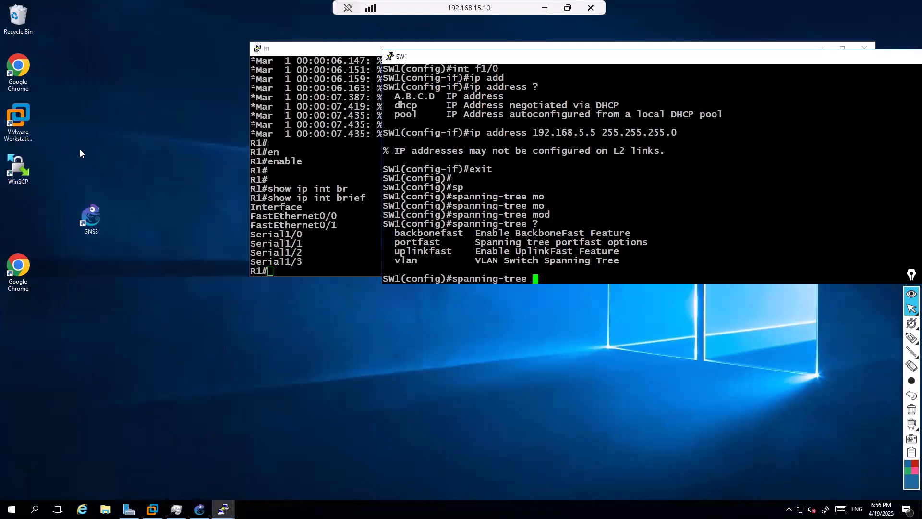
{"action": "left_click", "coordinate": [544, 9]}
{"action": "left_click_drag", "start_coordinate": [374, 281], "coordinate": [534, 284]}
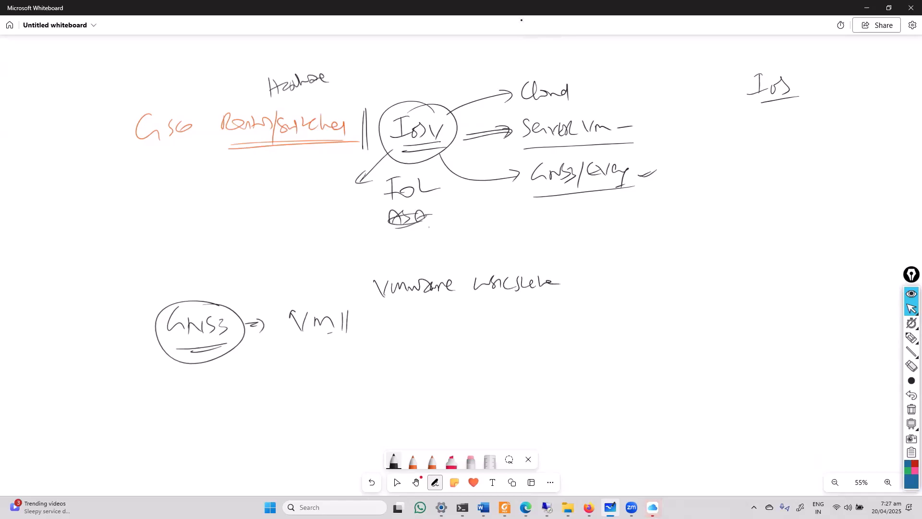
Look through the Vmware 15-5 folder in the GNS3 Students folder on Google Drive, and return to the whiteboard
{"action": "left_click", "coordinate": [526, 507]}
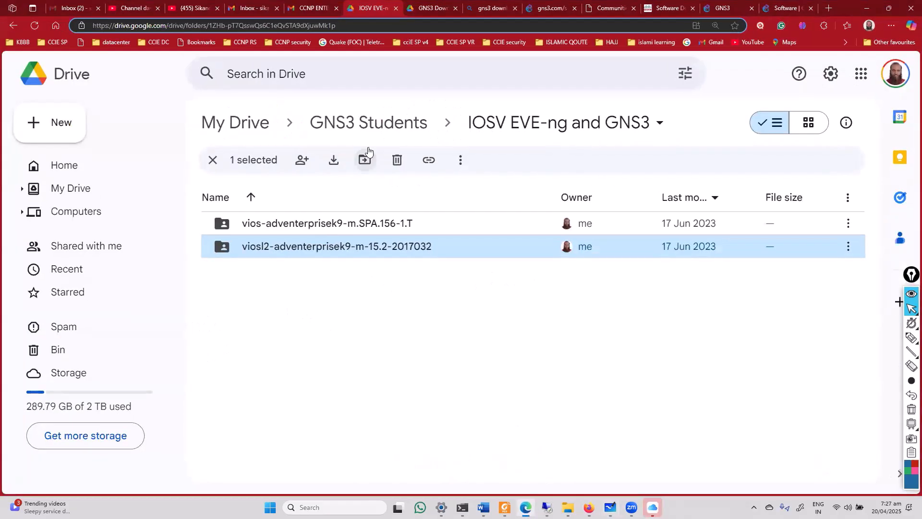
{"action": "left_click", "coordinate": [376, 126]}
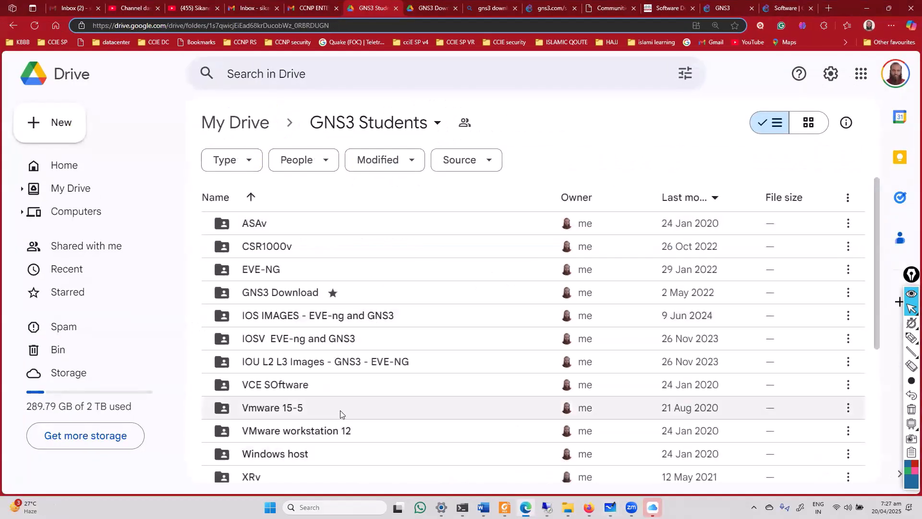
{"action": "left_click", "coordinate": [296, 409]}
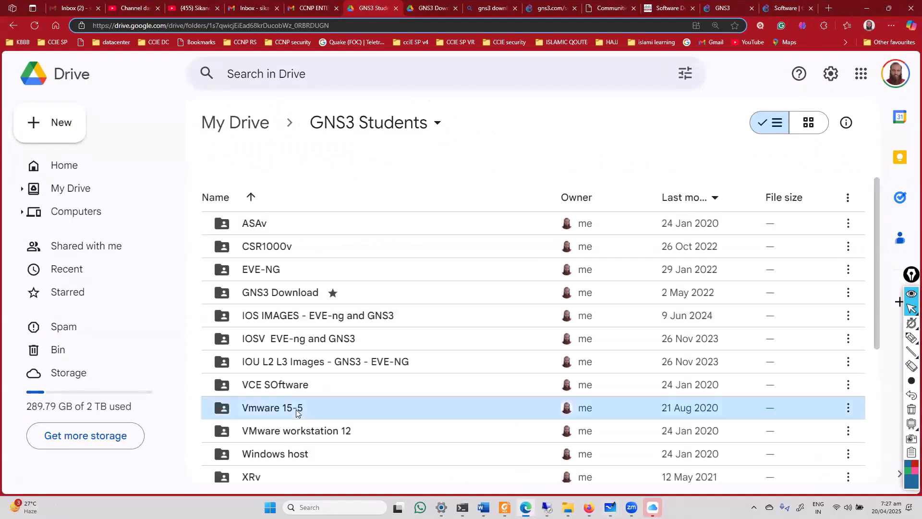
{"action": "double_click", "coordinate": [329, 408]}
{"action": "left_click", "coordinate": [421, 123]}
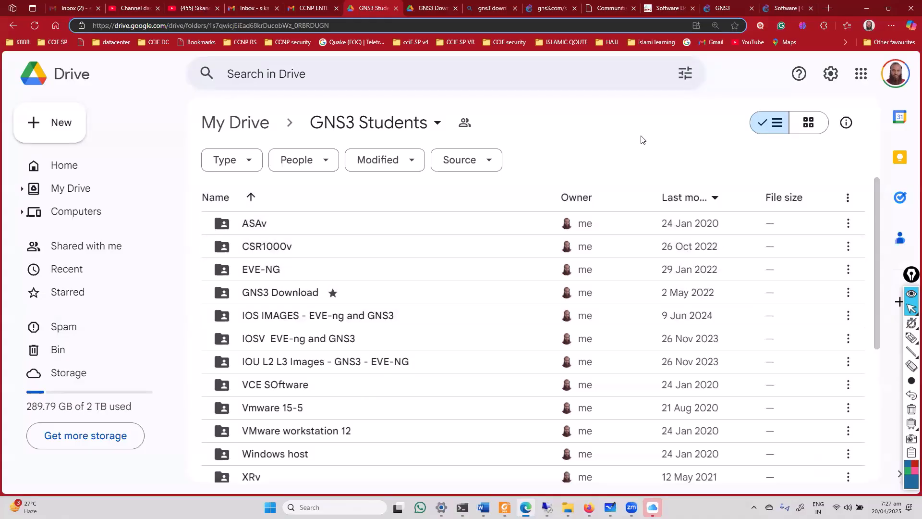
{"action": "left_click", "coordinate": [866, 8]}
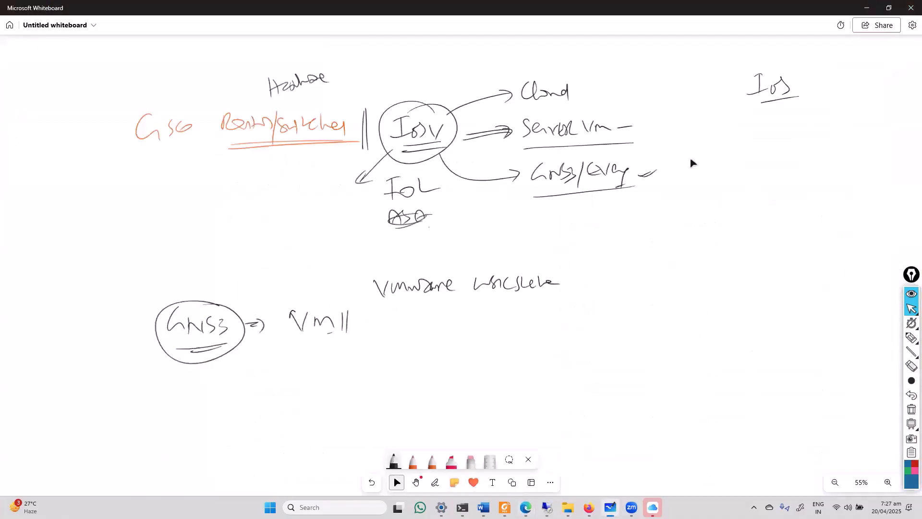
Write an underlined "GNS3 VM" followed by an arrow below "VMware Workstation", and underline "VMware Workstation" as well
{"action": "left_click_drag", "start_coordinate": [374, 323], "coordinate": [390, 322]}
{"action": "mouse_move", "coordinate": [415, 310]}
{"action": "left_mouse_down"}
{"action": "mouse_move", "coordinate": [411, 318]}
{"action": "mouse_move", "coordinate": [444, 323]}
{"action": "left_mouse_up"}
{"action": "mouse_move", "coordinate": [473, 310]}
{"action": "left_mouse_down"}
{"action": "mouse_move", "coordinate": [472, 323]}
{"action": "mouse_move", "coordinate": [494, 323]}
{"action": "left_mouse_up"}
{"action": "left_click_drag", "start_coordinate": [403, 336], "coordinate": [540, 332]}
{"action": "left_click_drag", "start_coordinate": [386, 308], "coordinate": [563, 299]}
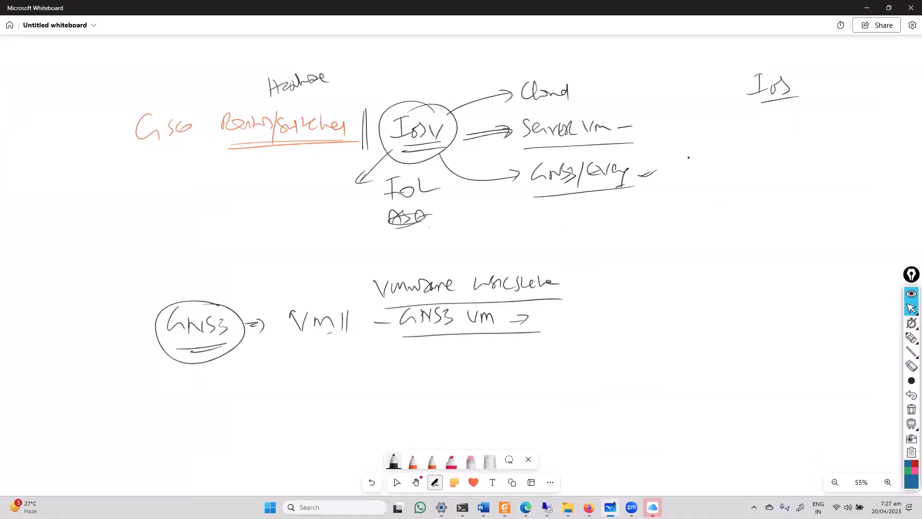
Show the GNS3 software download page in the browser and circle the Windows installer in blue with an arrow leading away from it
{"action": "key", "text": "alt+Tab"}
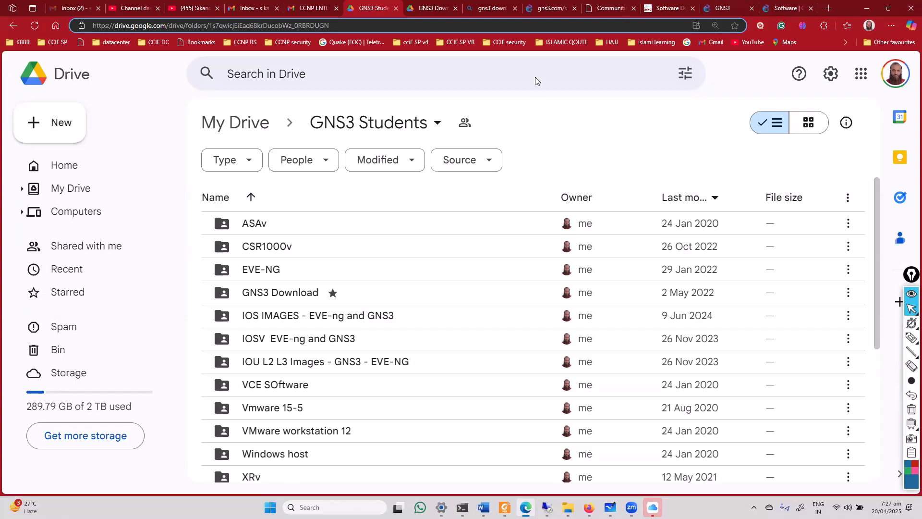
{"action": "left_click", "coordinate": [726, 8]}
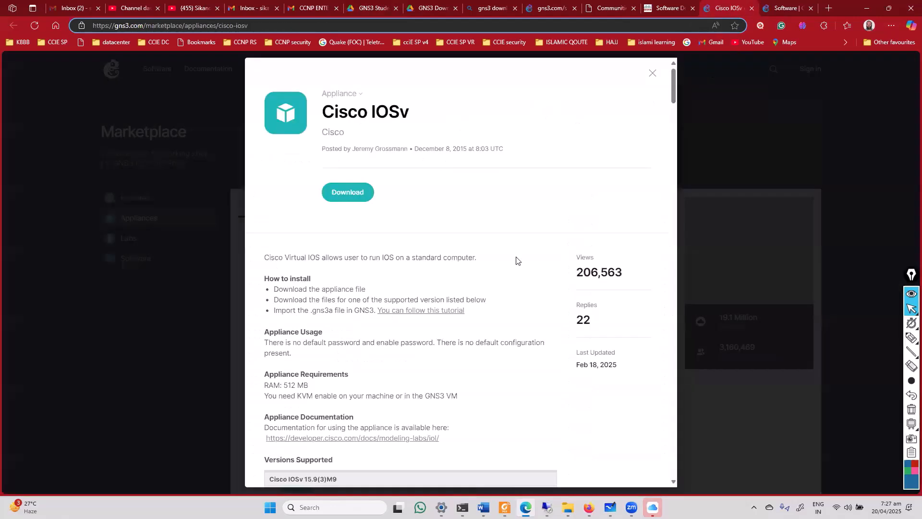
{"action": "left_click", "coordinate": [785, 6]}
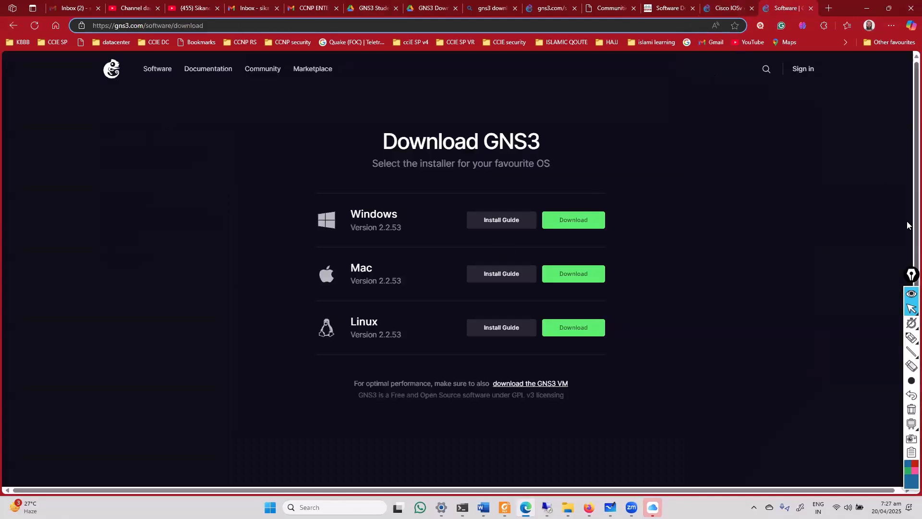
{"action": "left_click", "coordinate": [910, 339]}
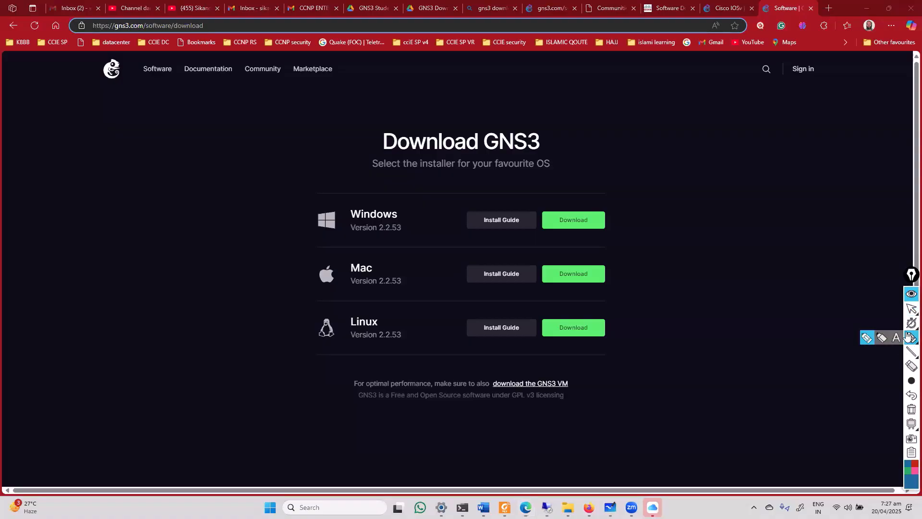
{"action": "mouse_move", "coordinate": [393, 208]}
{"action": "left_mouse_down"}
{"action": "mouse_move", "coordinate": [382, 241]}
{"action": "mouse_move", "coordinate": [439, 194]}
{"action": "mouse_move", "coordinate": [450, 200]}
{"action": "left_mouse_up"}
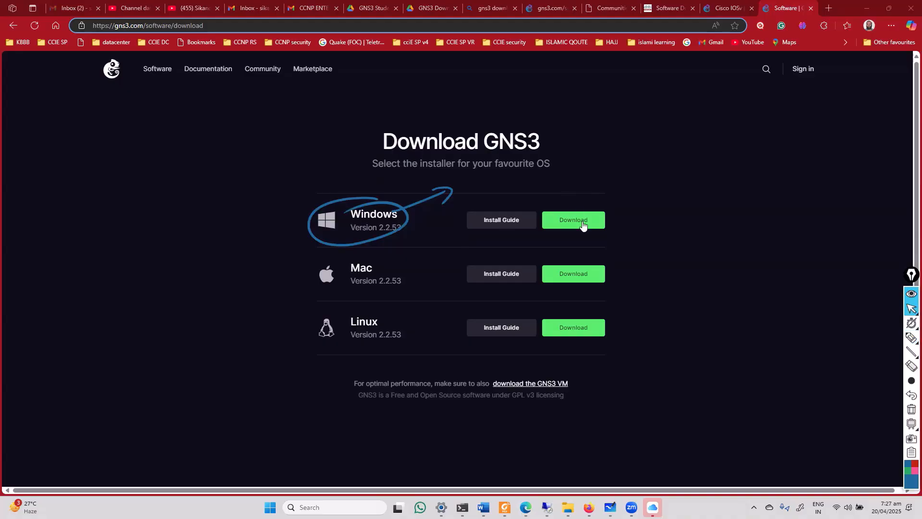
Try to download the Windows installer of GNS3 by logging in with the saved account credentials, and return to the download page
{"action": "key", "text": "Escape"}
{"action": "left_click", "coordinate": [581, 221]}
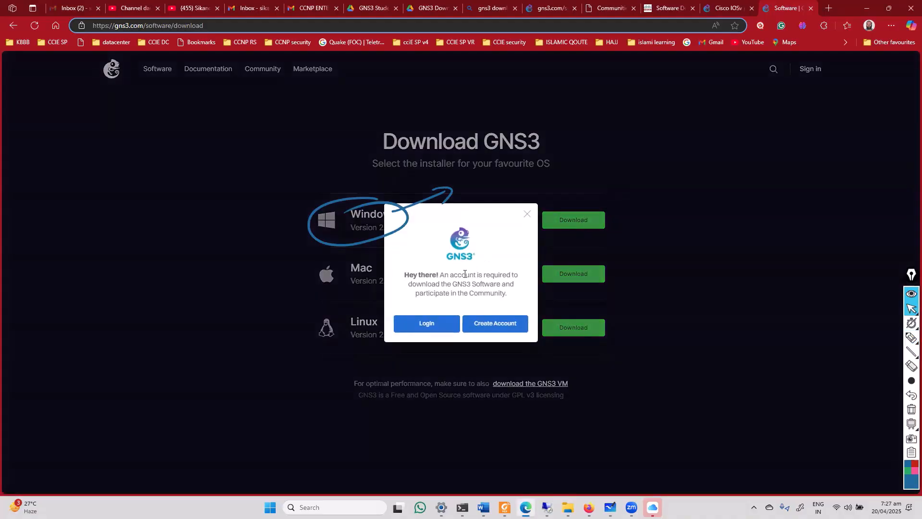
{"action": "left_click", "coordinate": [436, 329]}
{"action": "left_click", "coordinate": [573, 357]}
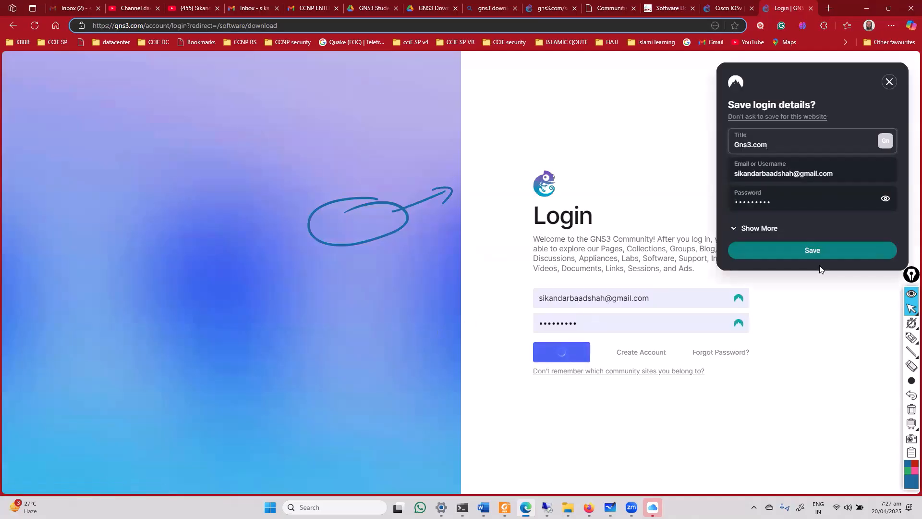
{"action": "left_click", "coordinate": [889, 81]}
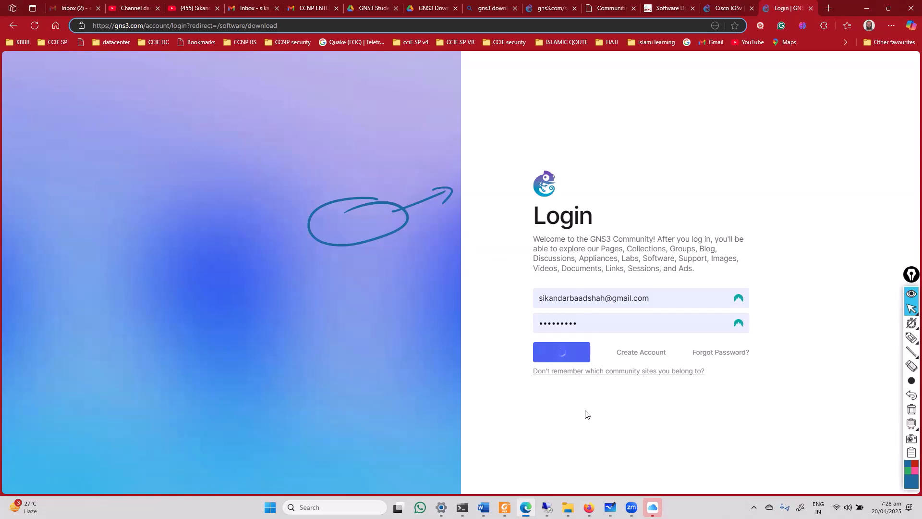
{"action": "left_click", "coordinate": [12, 30]}
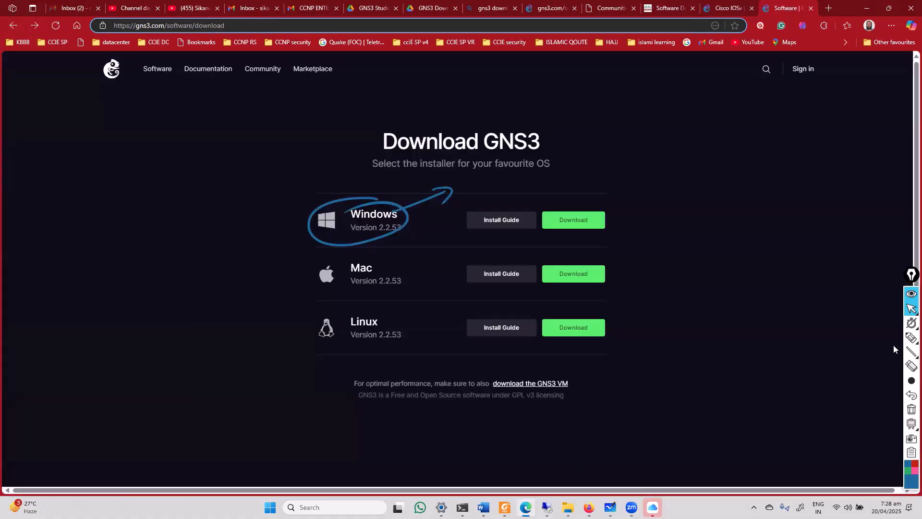
Circle the "download the GNS3 VM" link in blue and draw an arrow from the Windows installer down to it
{"action": "left_click", "coordinate": [909, 339]}
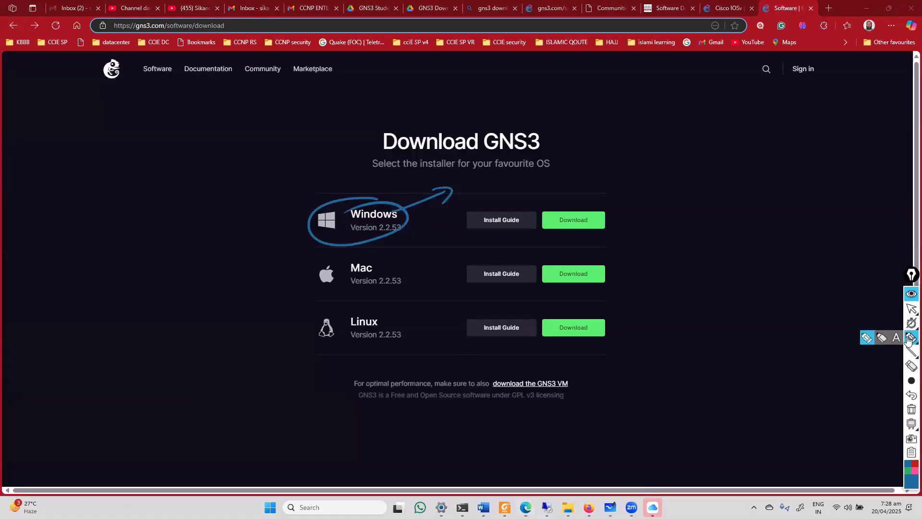
{"action": "left_click_drag", "start_coordinate": [510, 373], "coordinate": [514, 403]}
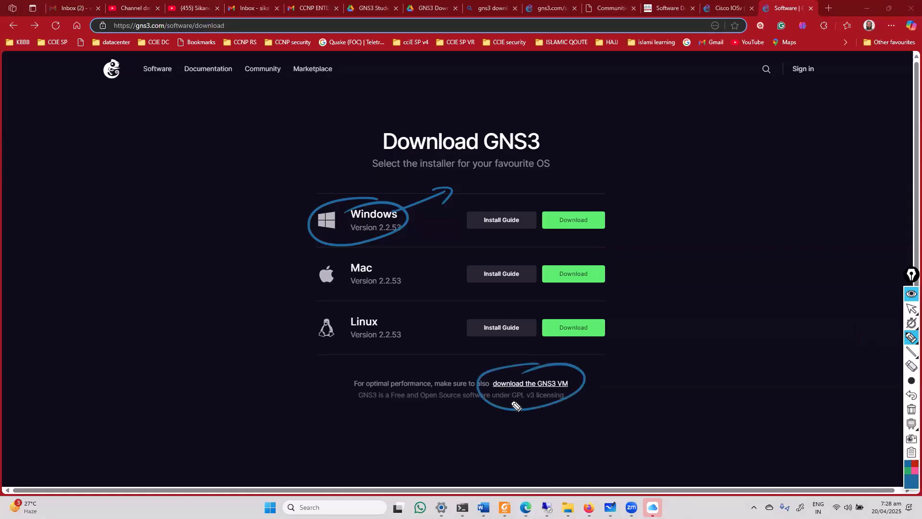
{"action": "left_click_drag", "start_coordinate": [355, 237], "coordinate": [292, 352]}
{"action": "mouse_move", "coordinate": [308, 397]}
{"action": "left_mouse_down"}
{"action": "mouse_move", "coordinate": [434, 407]}
{"action": "mouse_move", "coordinate": [411, 428]}
{"action": "left_mouse_up"}
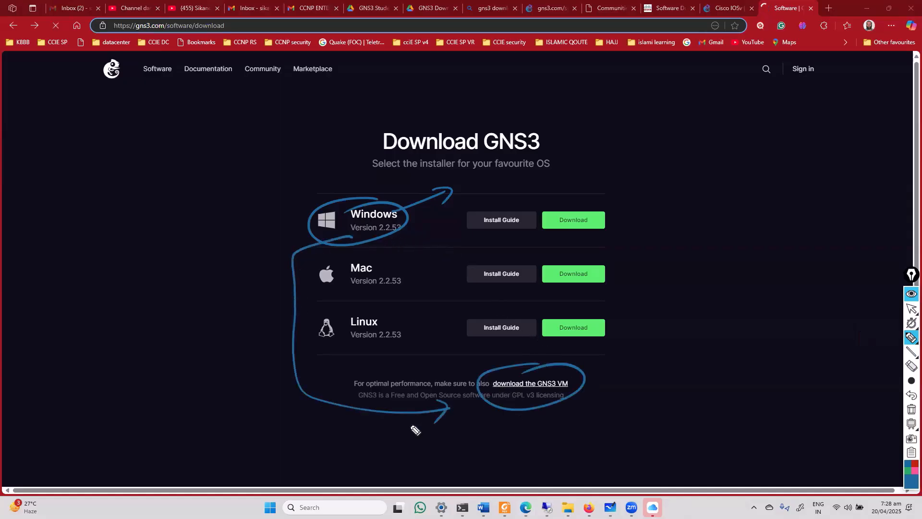
Show the GNS3 all-in-one installer and the GNS3 VM archive in the GNS3 Download folder on Google Drive
{"action": "left_click", "coordinate": [367, 8]}
{"action": "left_click", "coordinate": [299, 296]}
{"action": "double_click", "coordinate": [299, 296]}
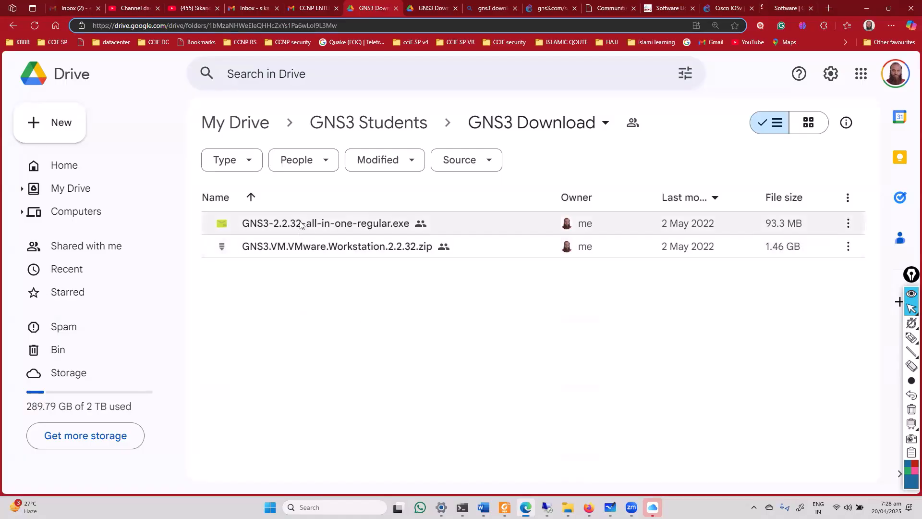
{"action": "left_click", "coordinate": [315, 224]}
{"action": "left_click", "coordinate": [320, 241]}
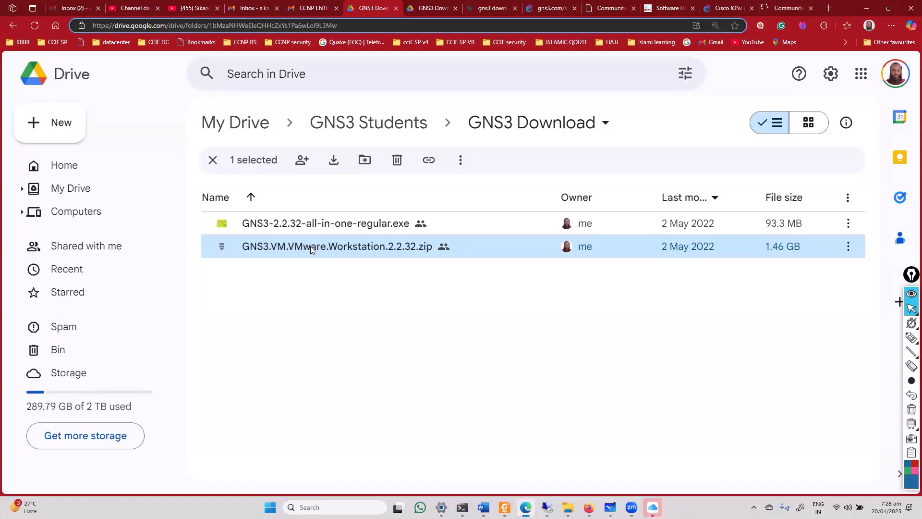
{"action": "left_click", "coordinate": [403, 224]}
{"action": "left_click", "coordinate": [385, 248]}
Close the Cisco IOSv appliance page and switch to the VMware Workstation window on the remote desktop
{"action": "left_click", "coordinate": [726, 14]}
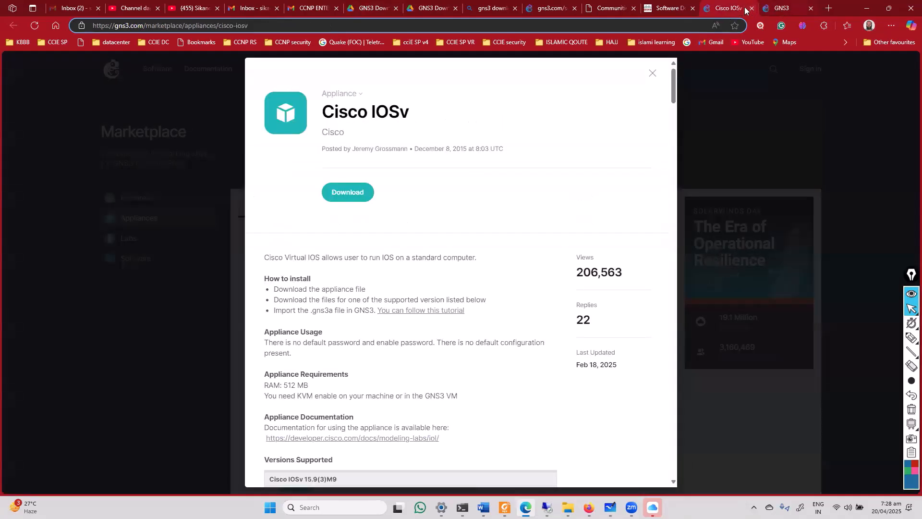
{"action": "left_click", "coordinate": [751, 9]}
{"action": "left_click", "coordinate": [867, 8]}
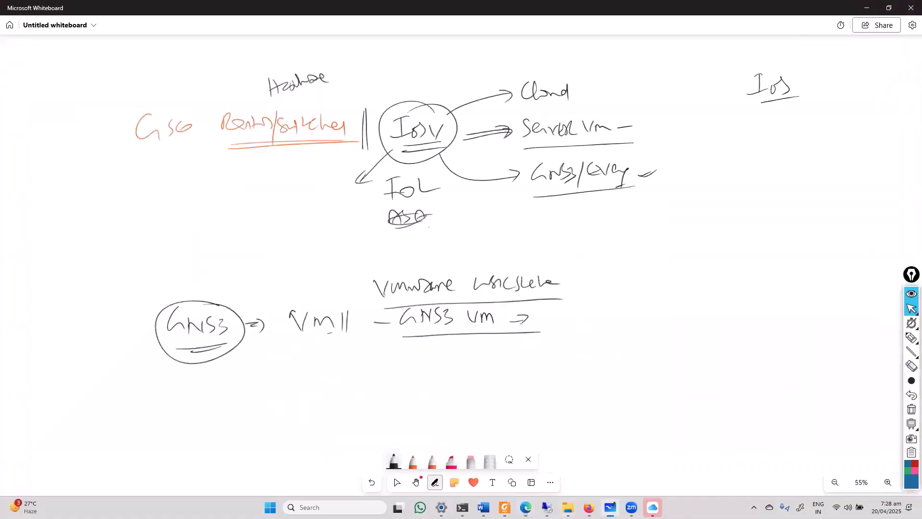
{"action": "left_click", "coordinate": [547, 507]}
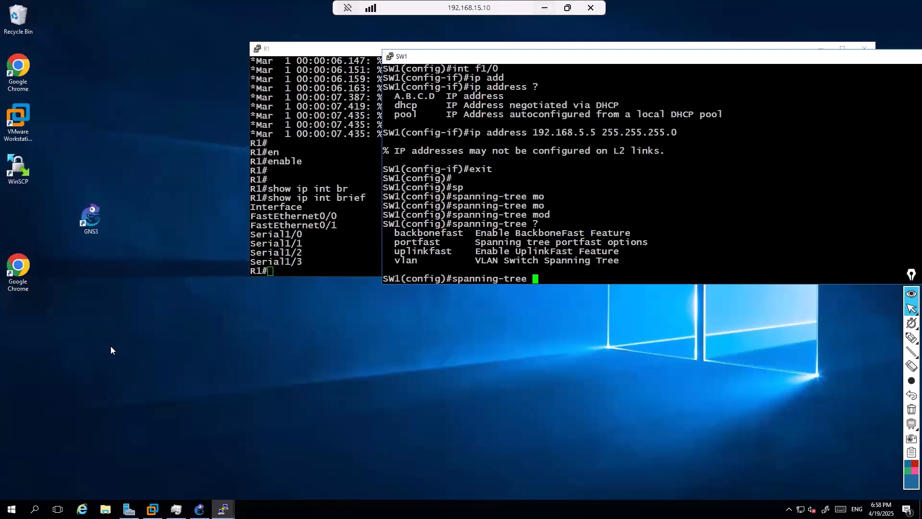
{"action": "left_click", "coordinate": [176, 509]}
{"action": "left_click", "coordinate": [152, 508]}
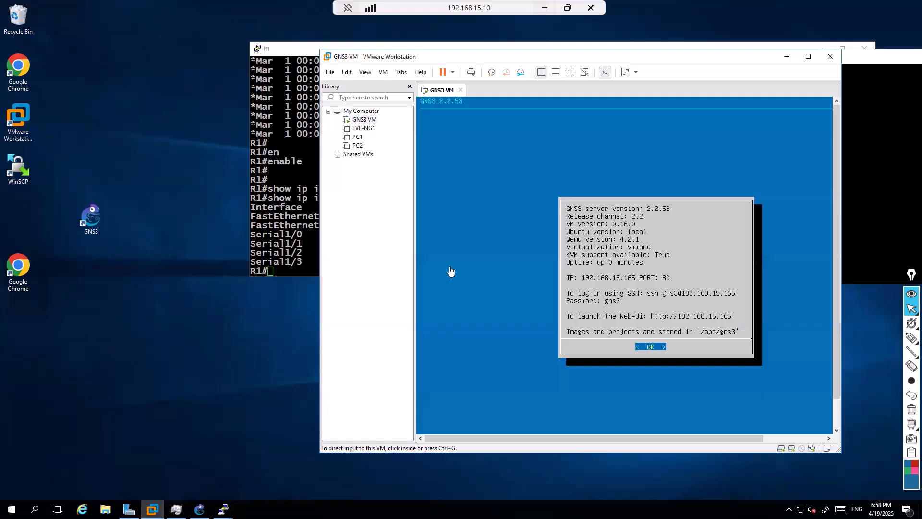
Open the GNS3 VM image from the GNS3.VM.VMware.Workstation.2.2.53 folder in Downloads, and cancel its import at the name and storage path prompt
{"action": "left_click", "coordinate": [330, 73]}
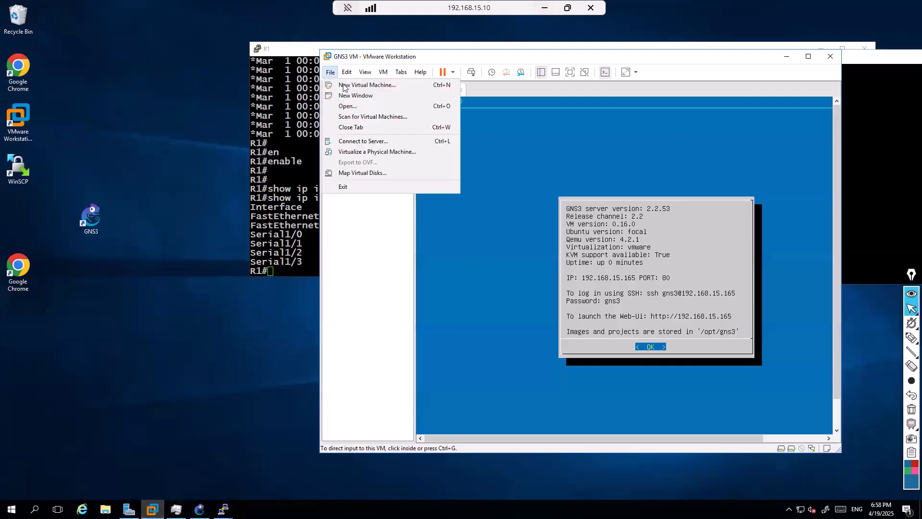
{"action": "left_click", "coordinate": [349, 106]}
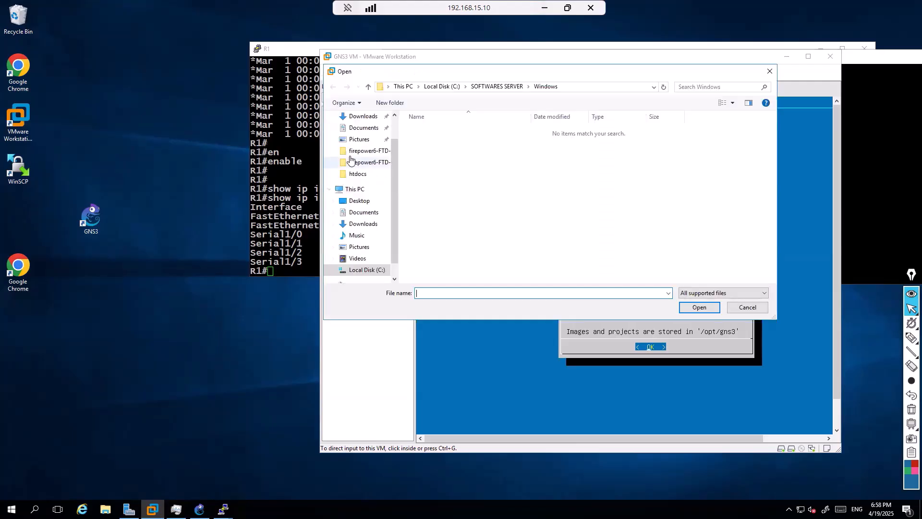
{"action": "left_click", "coordinate": [371, 119]}
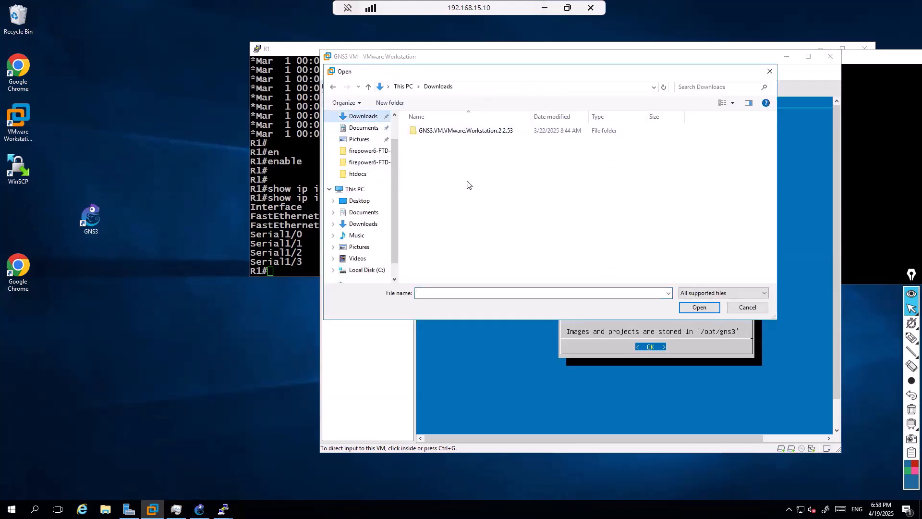
{"action": "double_click", "coordinate": [472, 131]}
{"action": "left_click", "coordinate": [444, 134]}
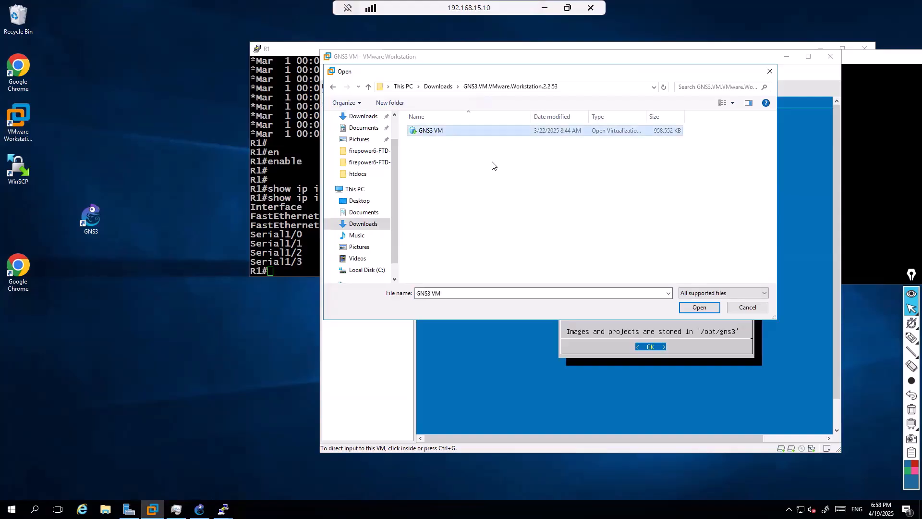
{"action": "left_click", "coordinate": [699, 307]}
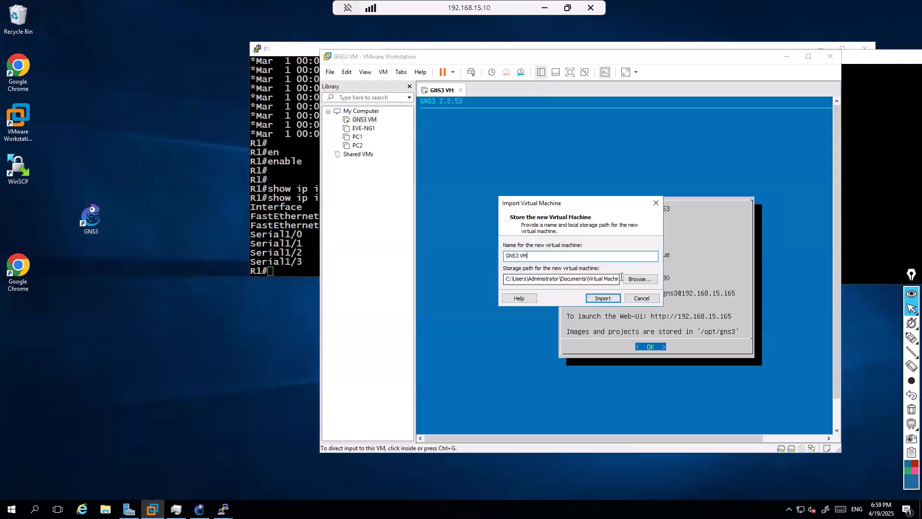
{"action": "left_click", "coordinate": [647, 298]}
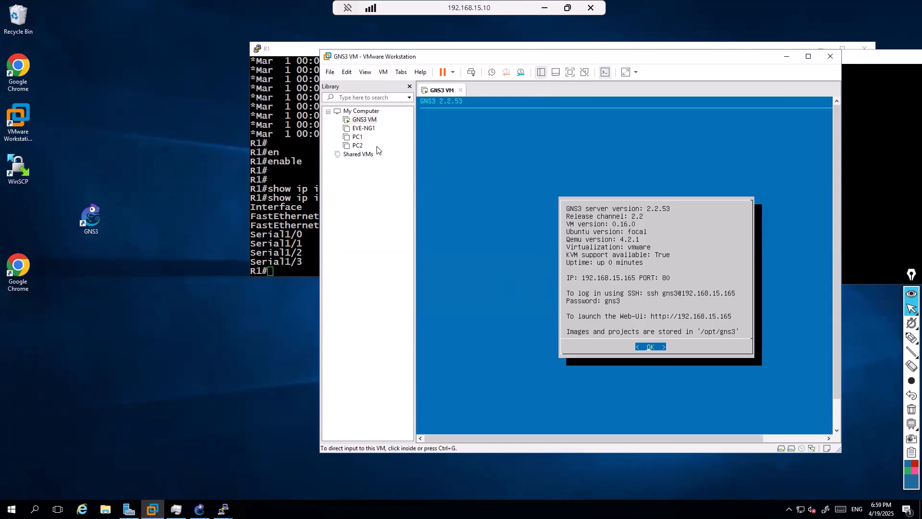
Shut down the guest operating system of the GNS3 VM and close VMware Workstation
{"action": "left_click", "coordinate": [372, 121]}
{"action": "right_click", "coordinate": [372, 121]}
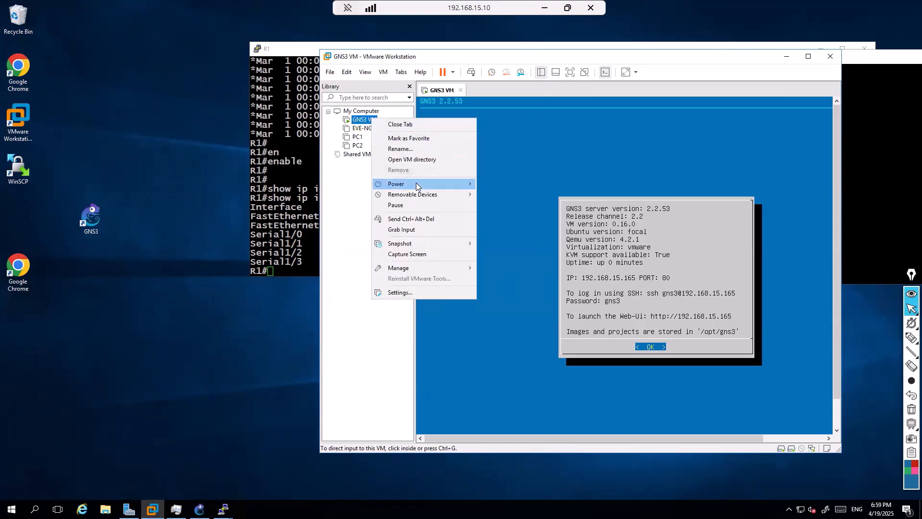
{"action": "mouse_move", "coordinate": [394, 185]}
{"action": "left_click", "coordinate": [317, 195]}
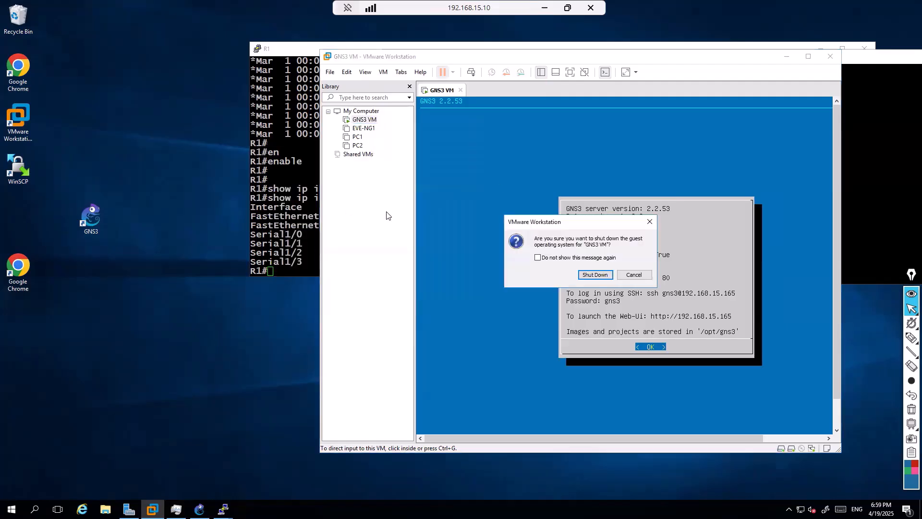
{"action": "left_click", "coordinate": [594, 274]}
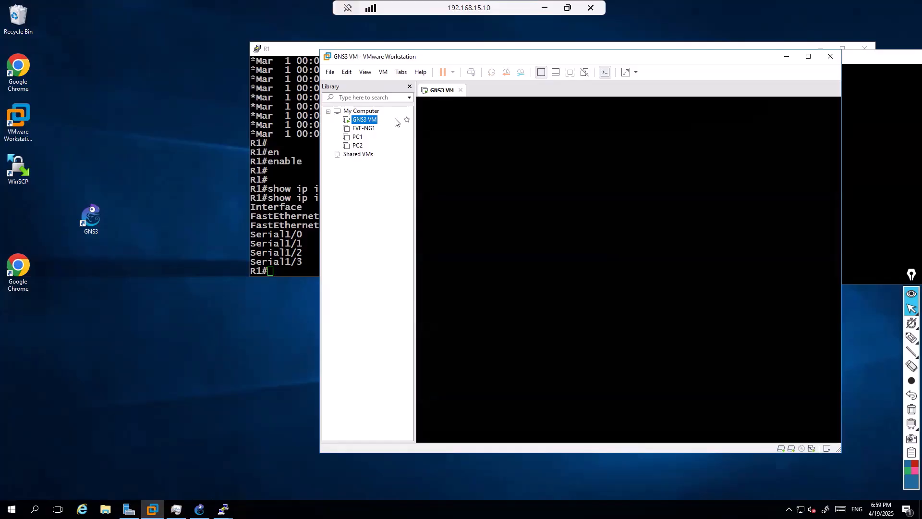
{"action": "left_click", "coordinate": [184, 311]}
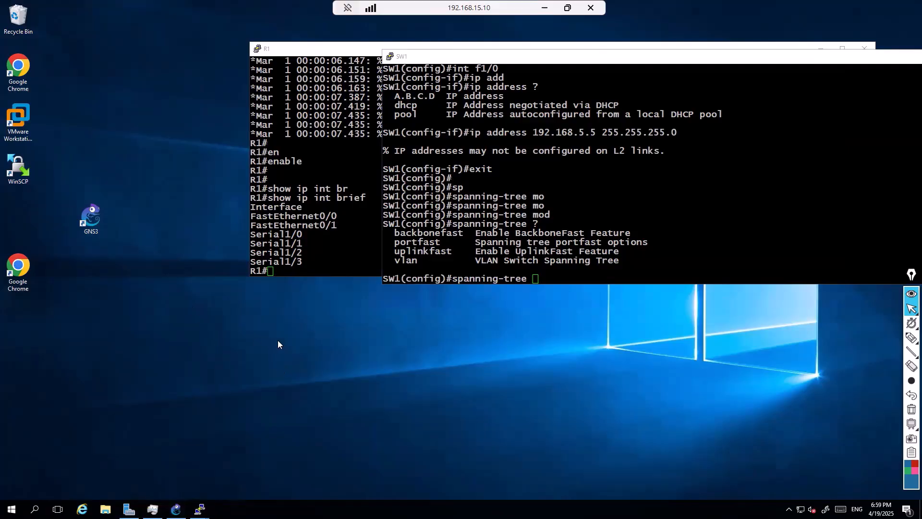
Switch to the sampls CCNP project in GNS3, select the GNS3 VM server, and open the GNS3 VM preferences
{"action": "mouse_move", "coordinate": [176, 508]}
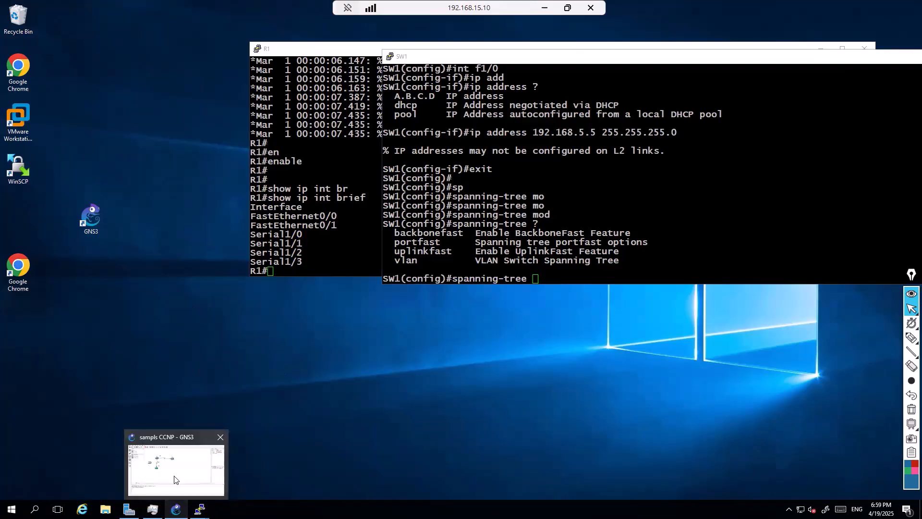
{"action": "left_click", "coordinate": [175, 480]}
{"action": "left_click", "coordinate": [844, 228]}
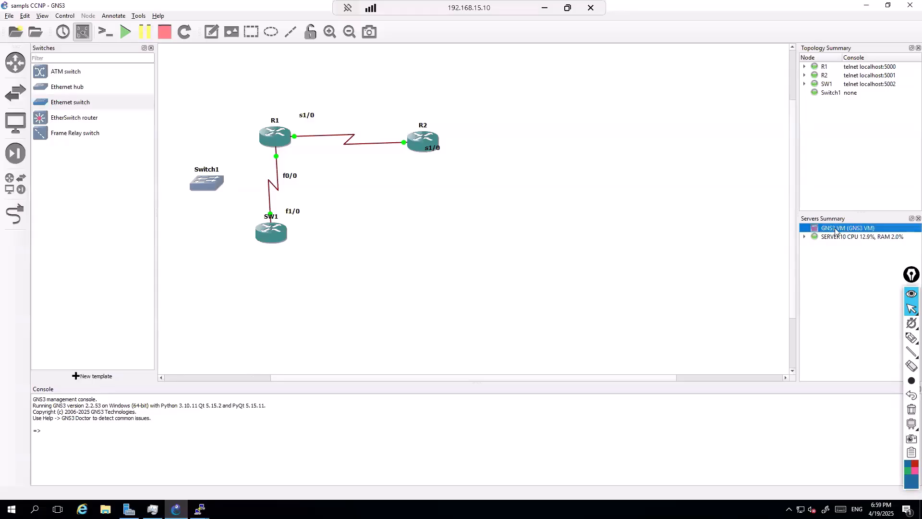
{"action": "left_click", "coordinate": [24, 15]}
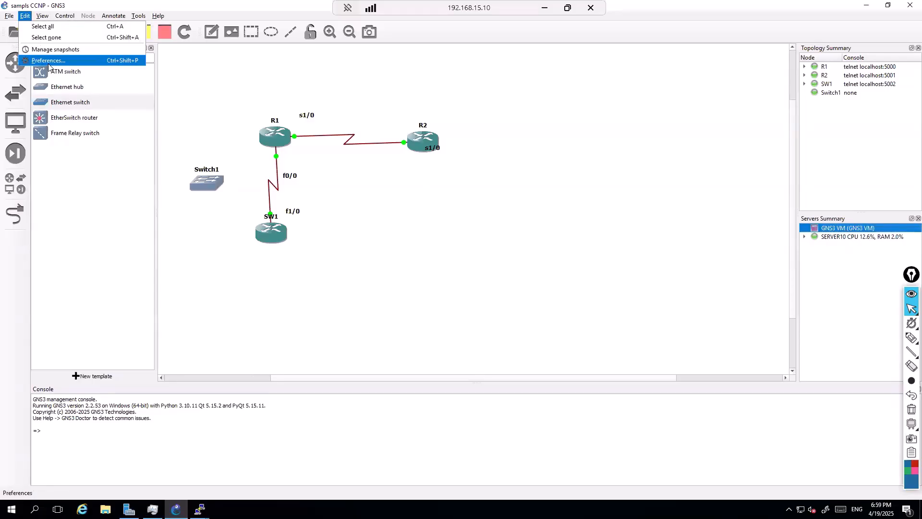
{"action": "left_click", "coordinate": [49, 61]}
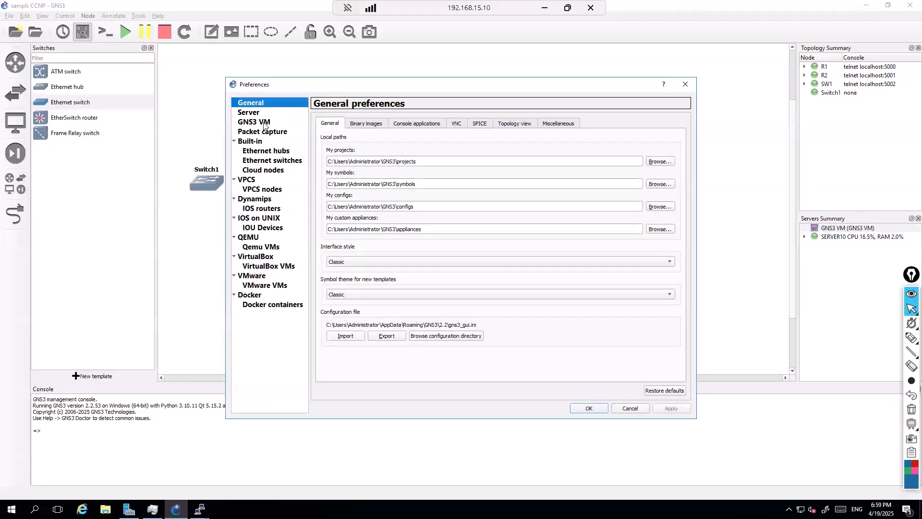
{"action": "left_click", "coordinate": [263, 123]}
Enable the GNS3 VM with VMware Workstation / Player (recommended) as virtualization engine and GNS3 VM as VM name, and save the preferences
{"action": "left_click", "coordinate": [321, 123]}
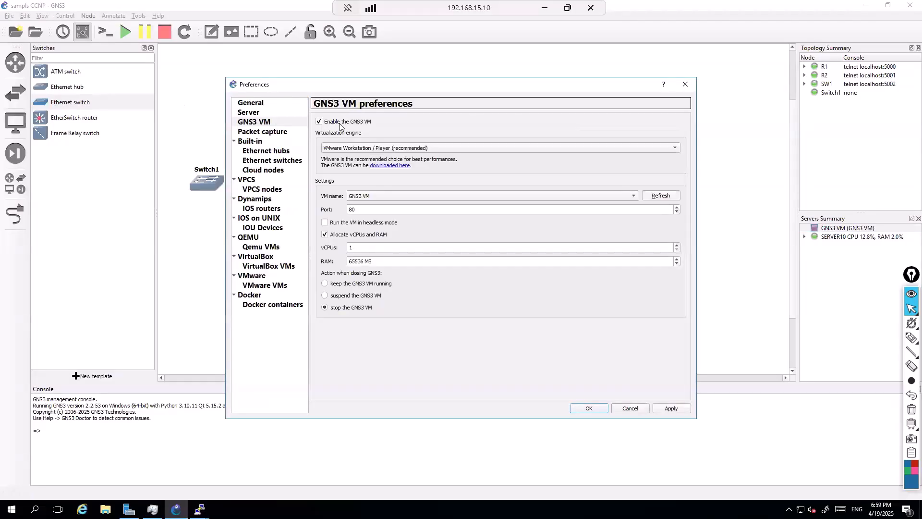
{"action": "left_click", "coordinate": [384, 148]}
{"action": "left_click", "coordinate": [380, 149]}
{"action": "double_click", "coordinate": [363, 261]}
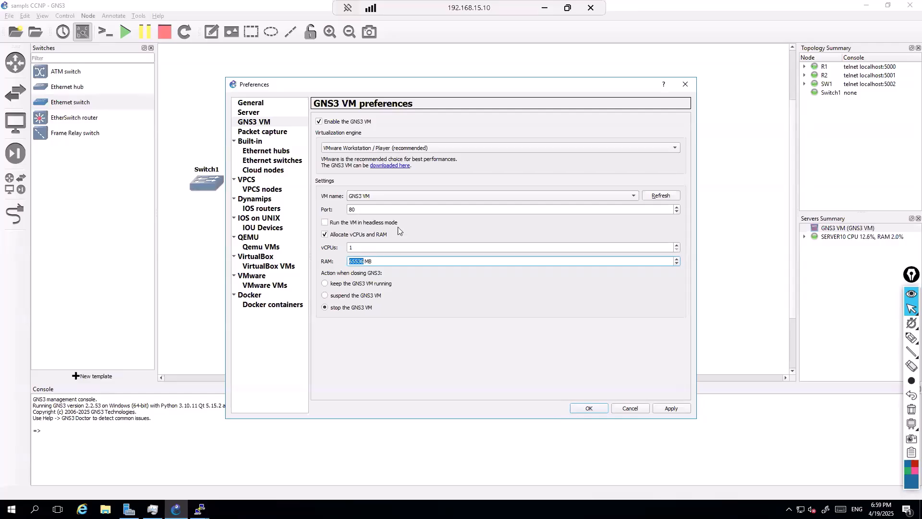
{"action": "left_click", "coordinate": [375, 197]}
{"action": "left_click", "coordinate": [383, 186]}
{"action": "left_click", "coordinate": [384, 196]}
{"action": "left_click", "coordinate": [383, 185]}
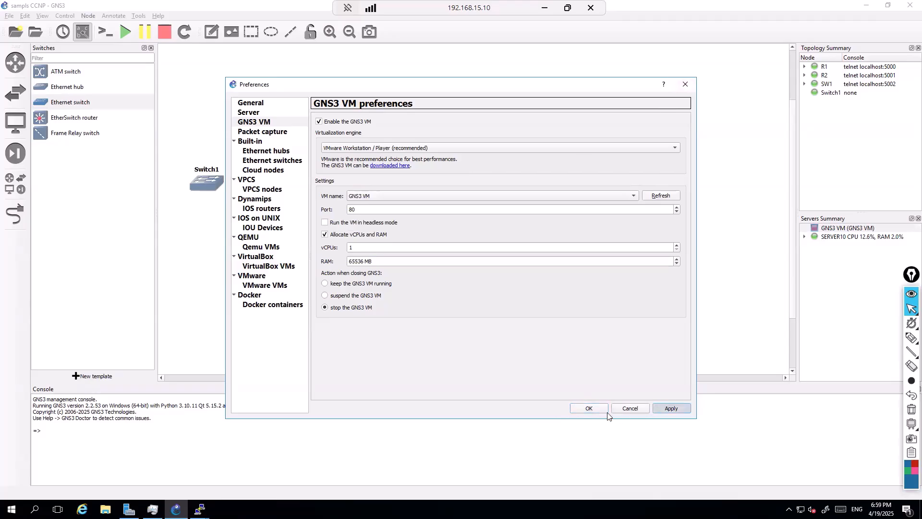
{"action": "left_click", "coordinate": [590, 408]}
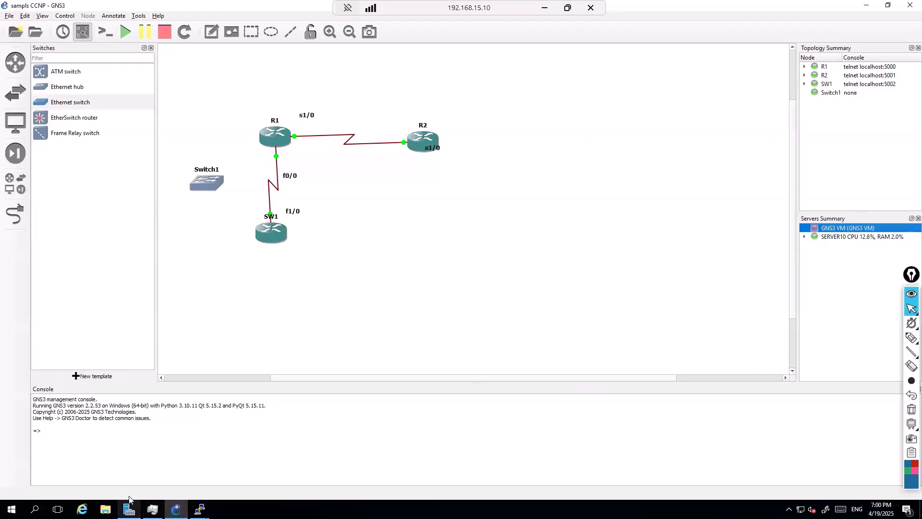
{"action": "left_click", "coordinate": [12, 508]}
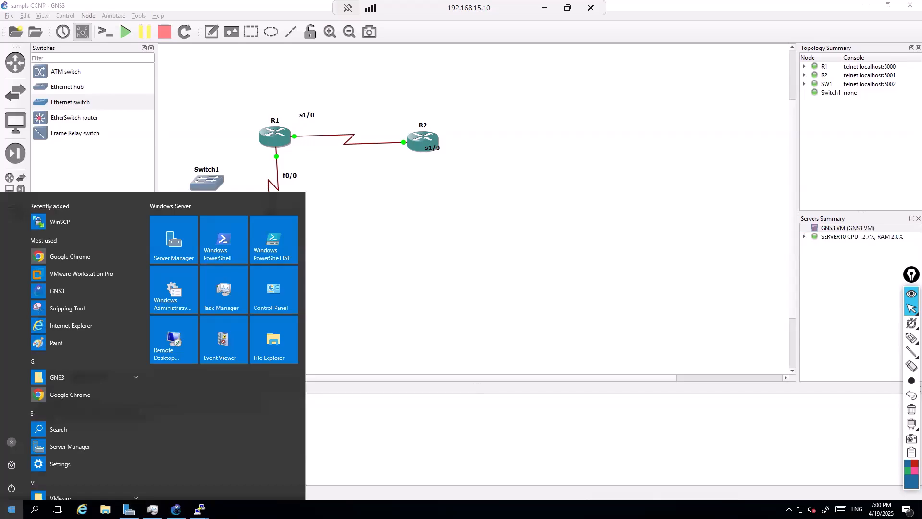
{"action": "type", "text": "vmw"}
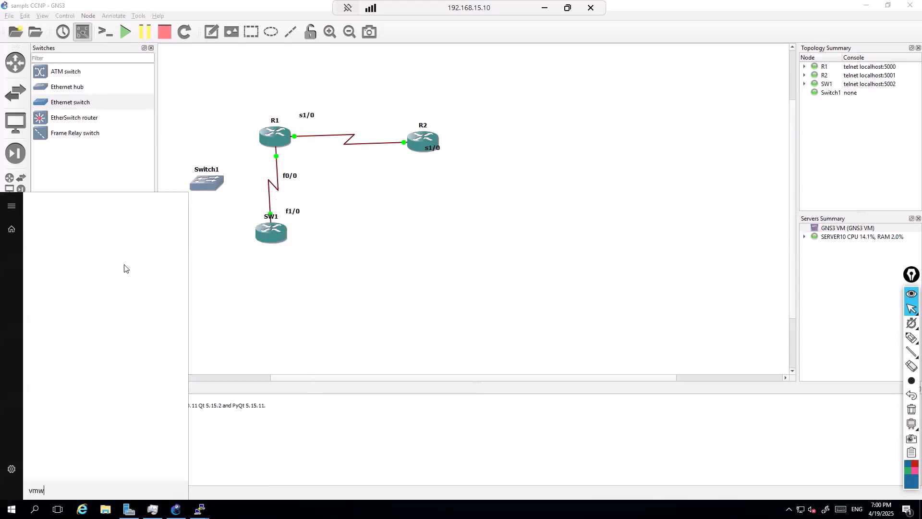
{"action": "left_click", "coordinate": [365, 284]}
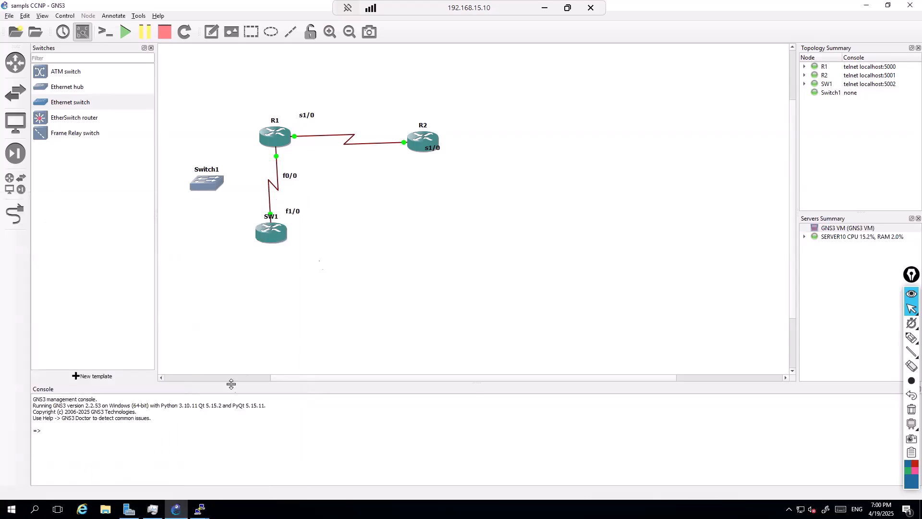
Open VMware Workstation on the remote desktop, power on the GNS3 VM, and return to the GNS3 project
{"action": "left_click", "coordinate": [866, 6]}
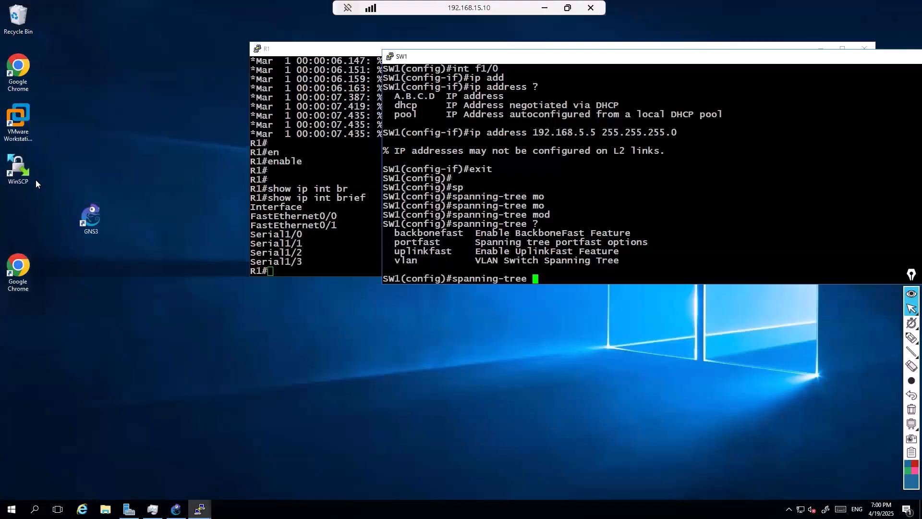
{"action": "left_click", "coordinate": [19, 118]}
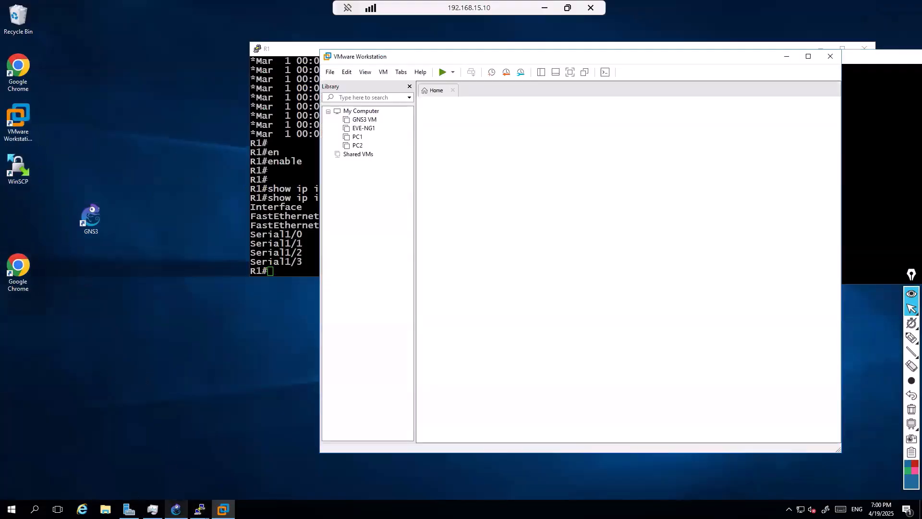
{"action": "left_click", "coordinate": [176, 509]}
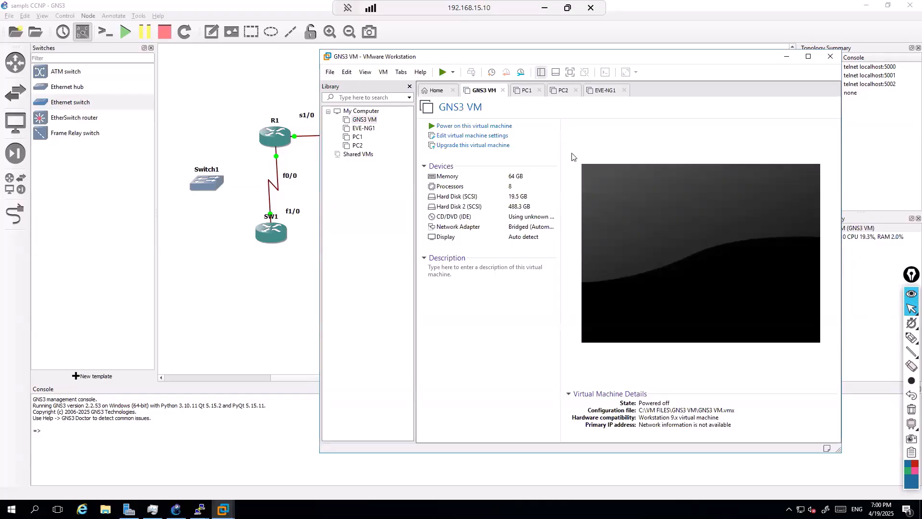
{"action": "left_click", "coordinate": [466, 126]}
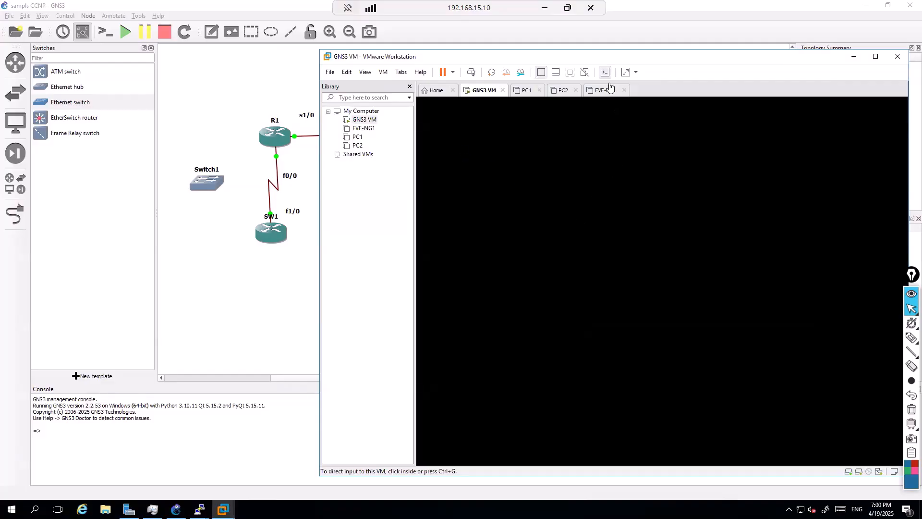
{"action": "left_click_drag", "start_coordinate": [626, 61], "coordinate": [617, 61]}
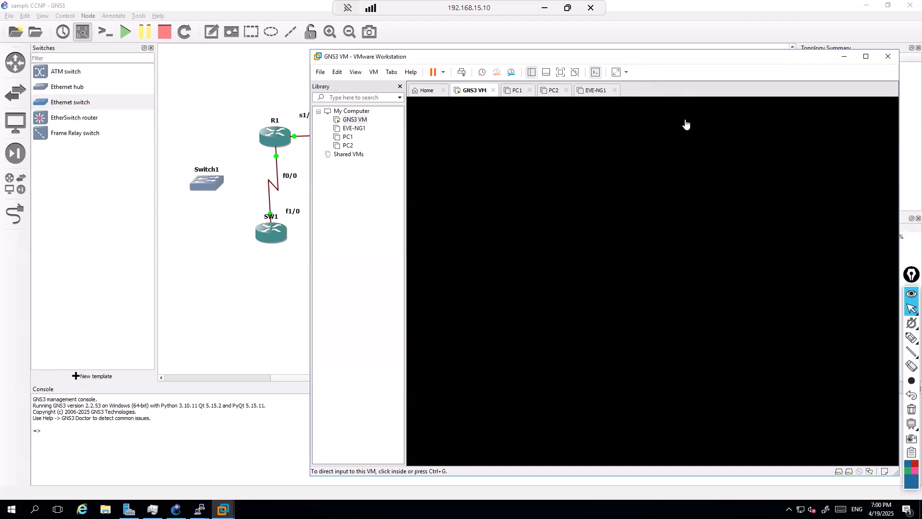
{"action": "left_click", "coordinate": [843, 57]}
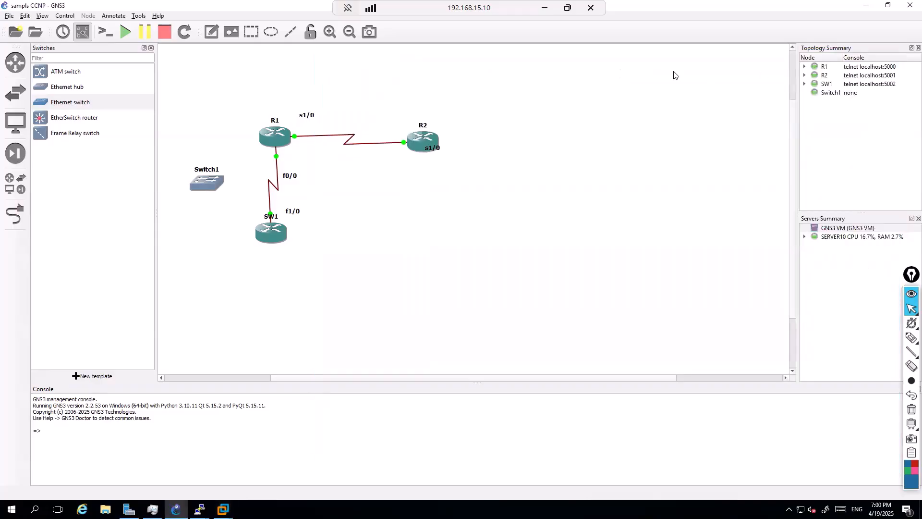
Leave the remote session and search the local computer for VMware Workstation, opening the matching web suggestion
{"action": "left_click", "coordinate": [545, 9]}
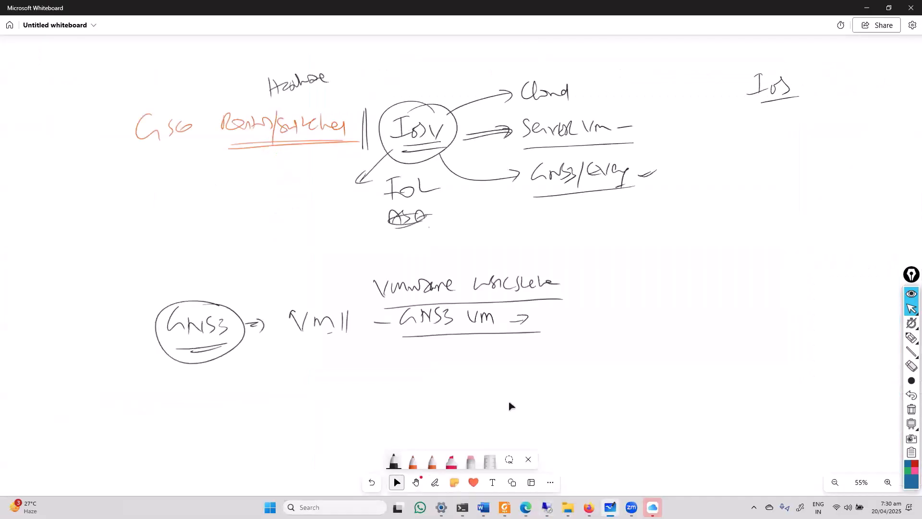
{"action": "key", "text": "super"}
{"action": "type", "text": "vmware"}
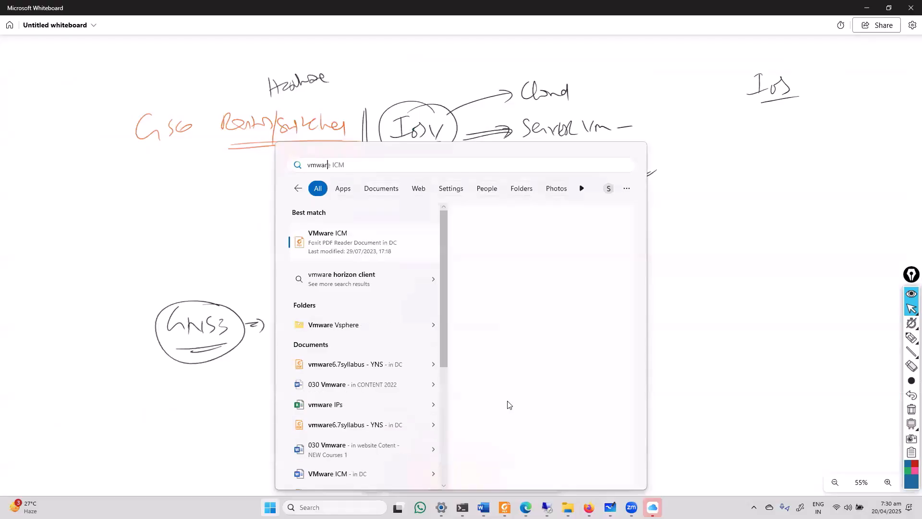
{"action": "key", "text": "ctrl+a"}
{"action": "type", "text": "vm"}
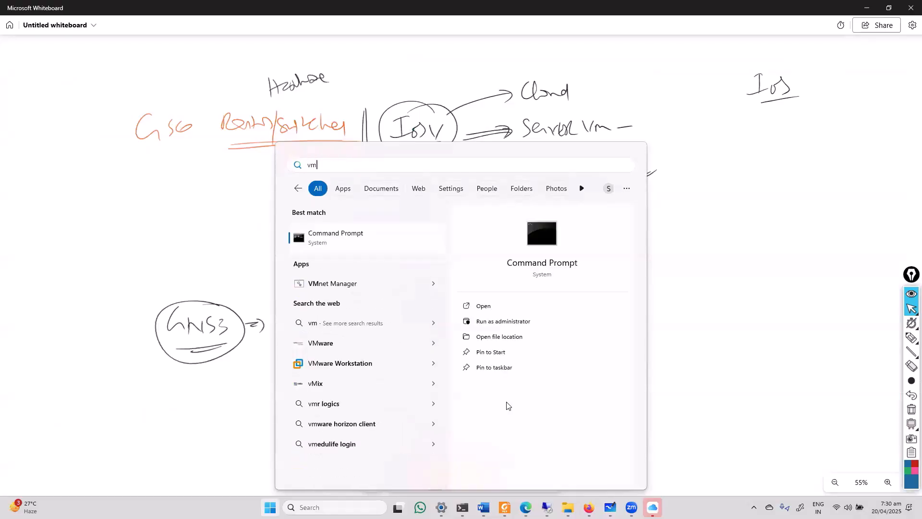
{"action": "left_click", "coordinate": [368, 363]}
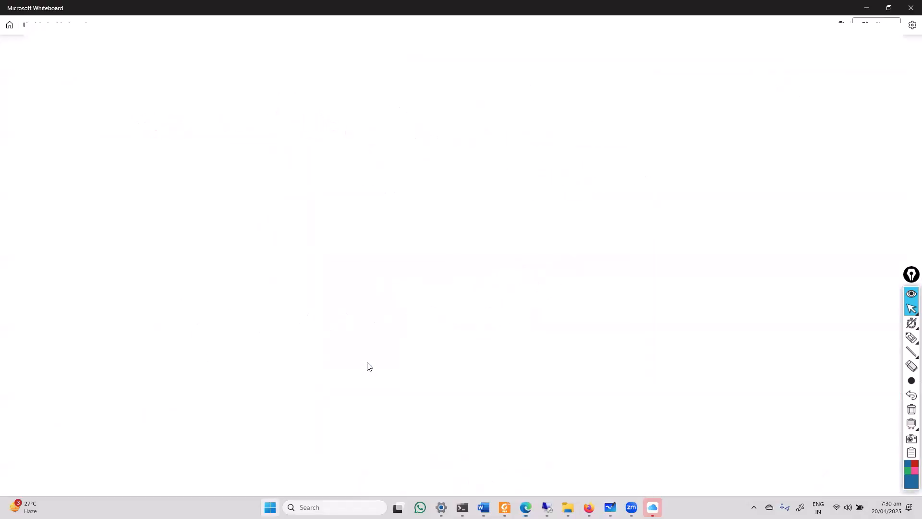
{"action": "left_click", "coordinate": [867, 8]}
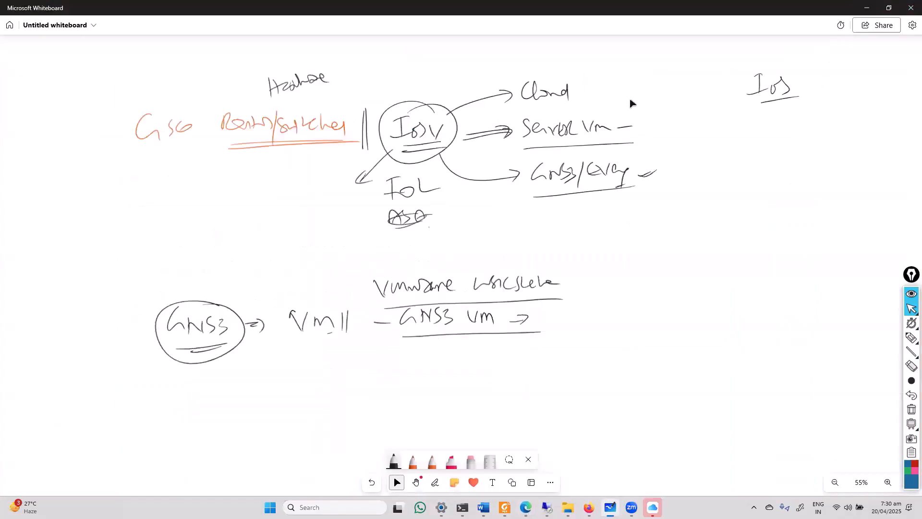
{"action": "left_click", "coordinate": [867, 8]}
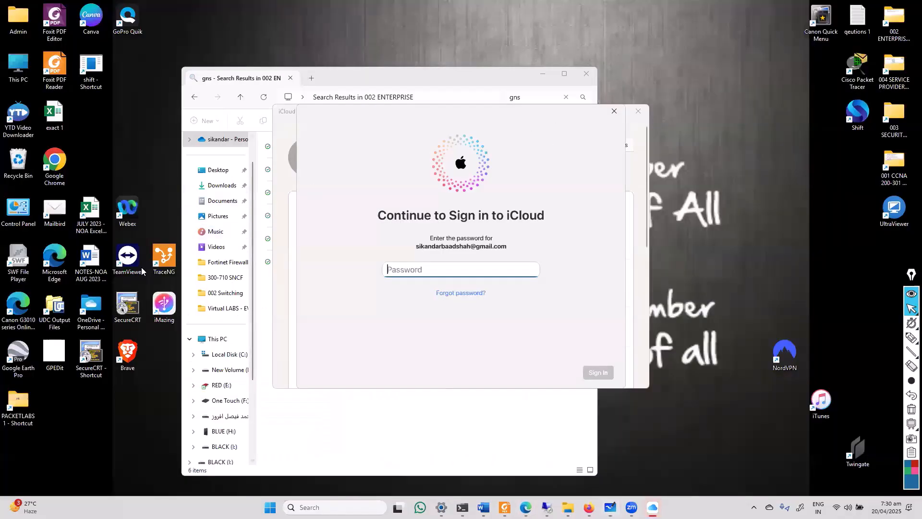
{"action": "key", "text": "alt+Tab"}
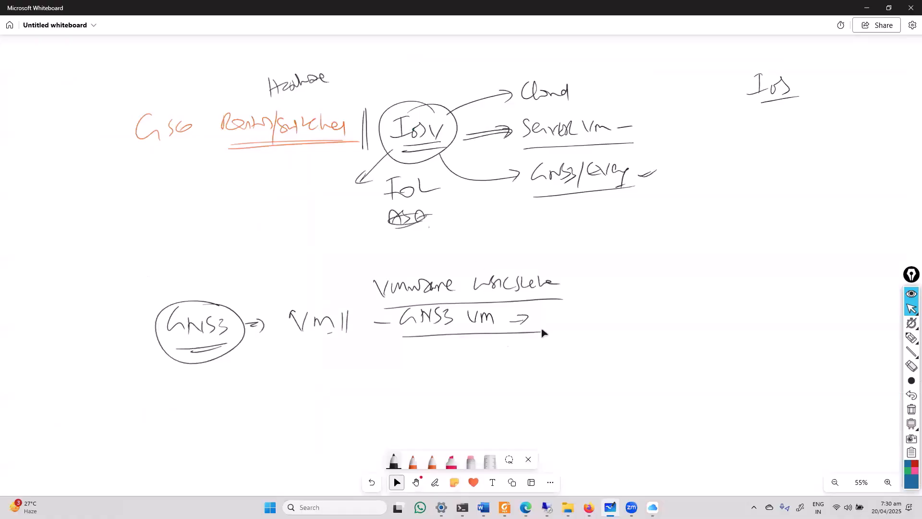
{"action": "key", "text": "alt+Tab"}
{"action": "key", "text": "alt+Tab"}
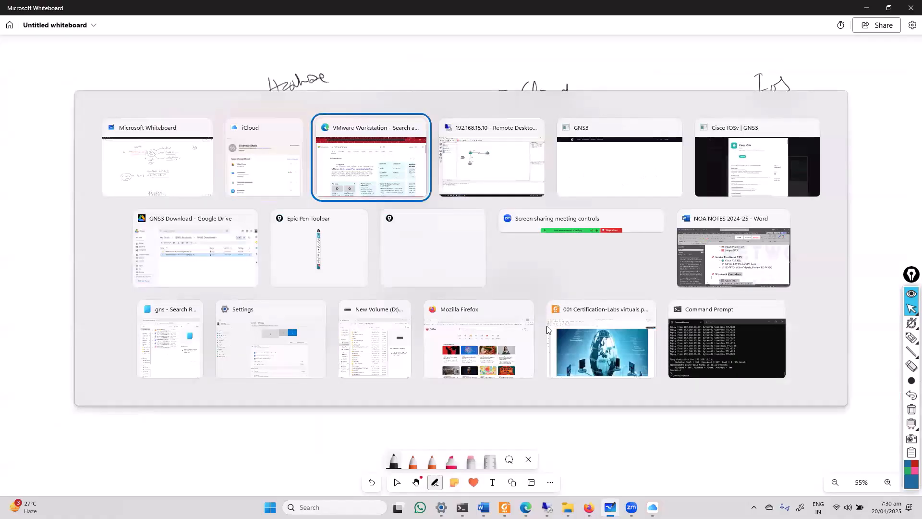
{"action": "left_click", "coordinate": [866, 8]}
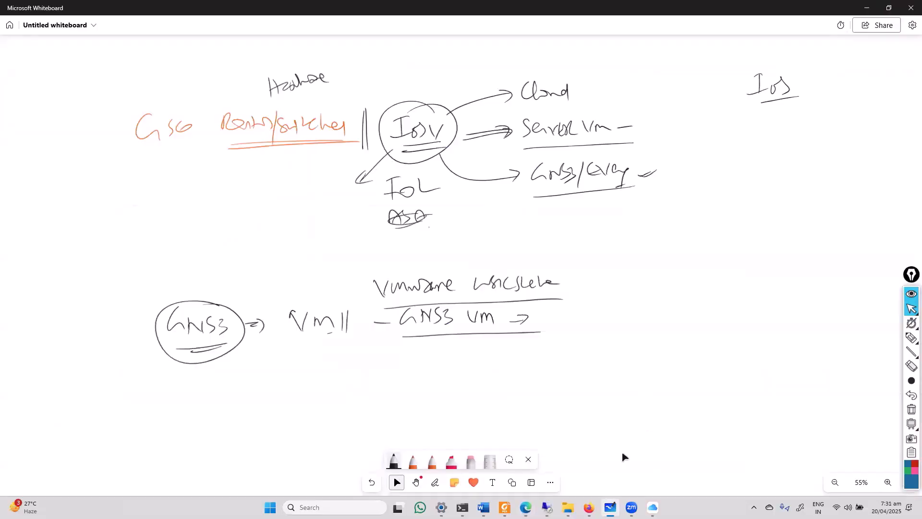
{"action": "left_click", "coordinate": [435, 482]}
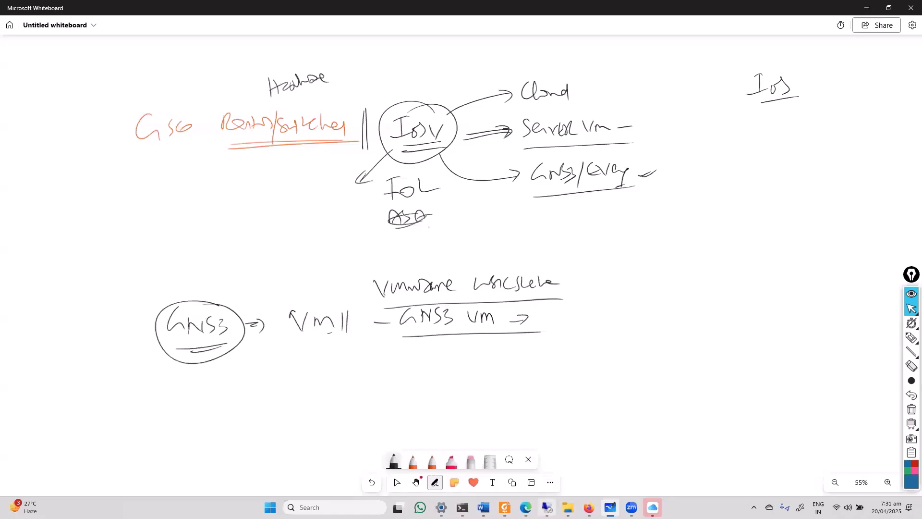
Return to the remote session at 192.168.15.10 and bring up the GNS3 VM console in VMware Workstation
{"action": "left_click", "coordinate": [547, 507]}
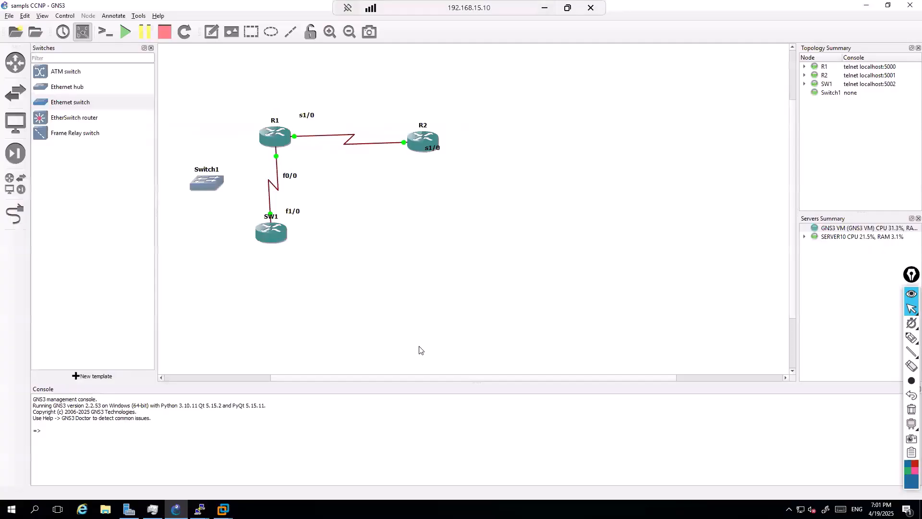
{"action": "left_click", "coordinate": [867, 5]}
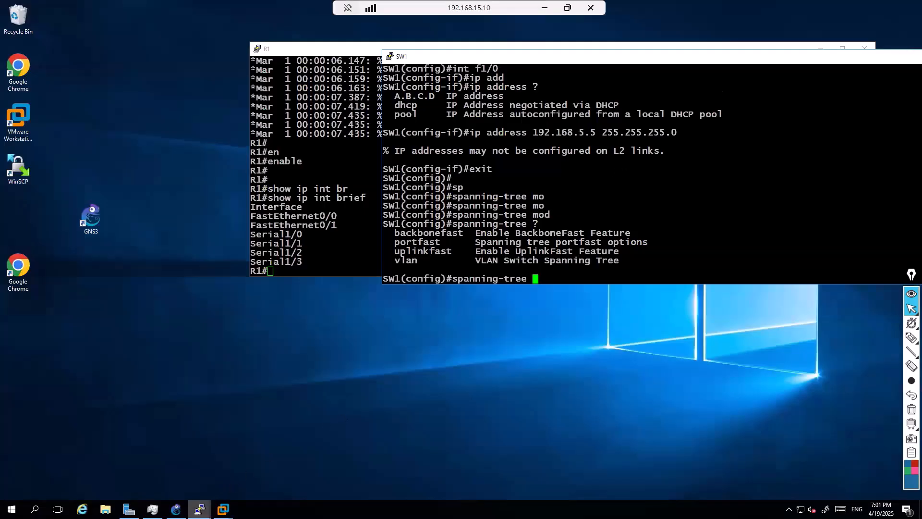
{"action": "mouse_move", "coordinate": [176, 509]}
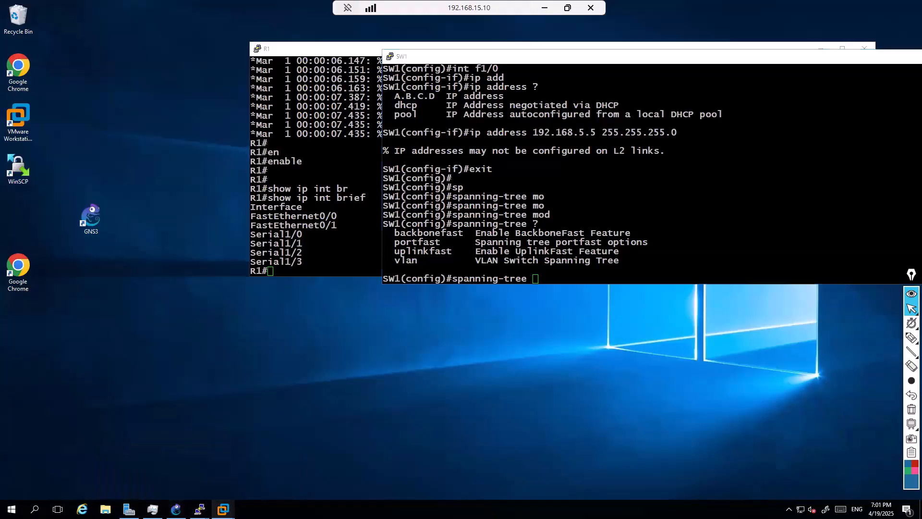
{"action": "mouse_move", "coordinate": [223, 509]}
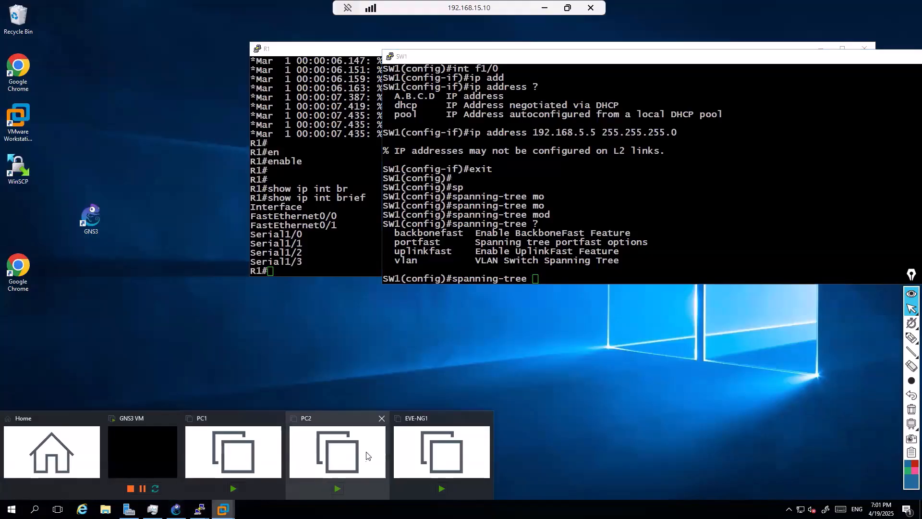
{"action": "left_click", "coordinate": [162, 445]}
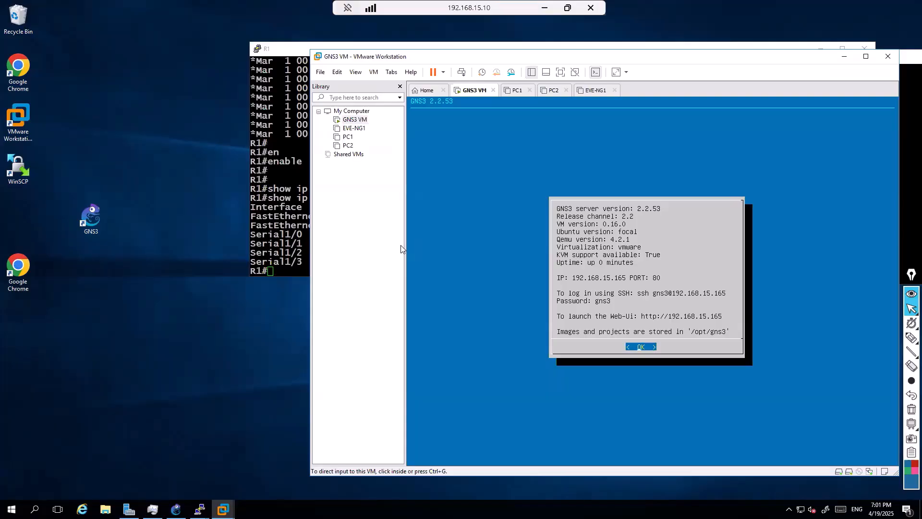
Mark the IP address and port line in the GNS3 VM console with the annotation pen, and clear the mark
{"action": "left_click", "coordinate": [911, 339]}
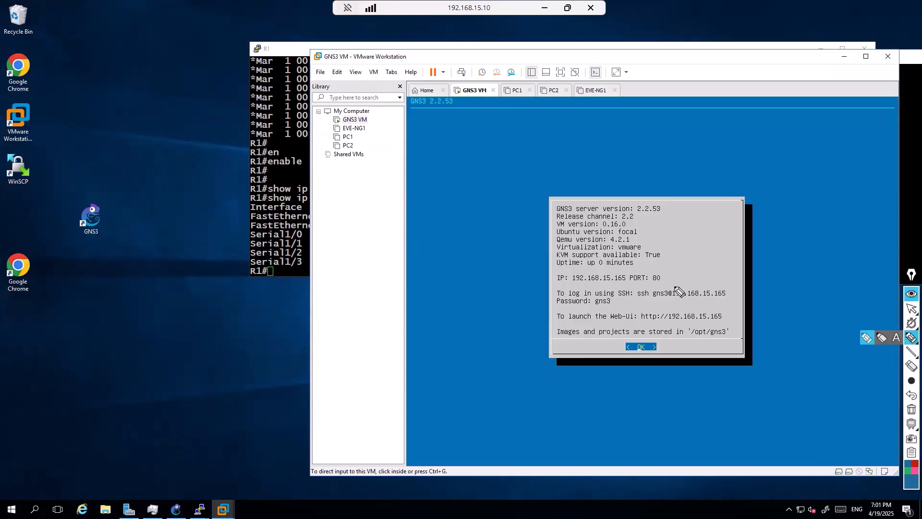
{"action": "mouse_move", "coordinate": [631, 274]}
{"action": "left_mouse_down"}
{"action": "mouse_move", "coordinate": [597, 275]}
{"action": "mouse_move", "coordinate": [645, 271]}
{"action": "mouse_move", "coordinate": [727, 245]}
{"action": "mouse_move", "coordinate": [731, 267]}
{"action": "left_mouse_up"}
{"action": "key", "text": "ctrl+shift+7"}
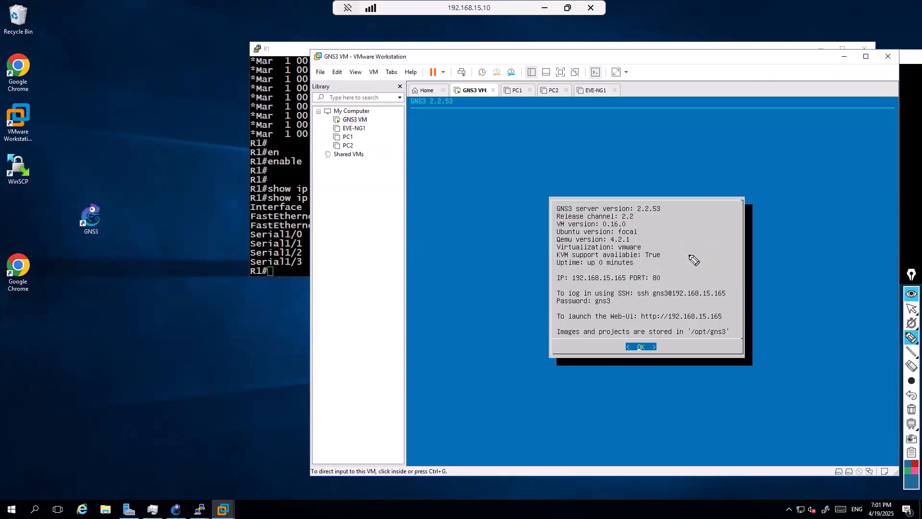
{"action": "key", "text": "ctrl+shift+2"}
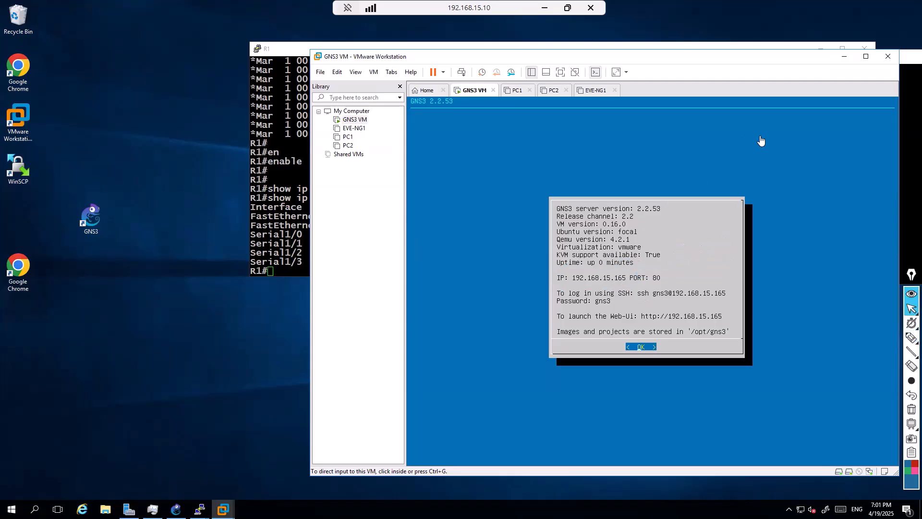
Minimize VMware Workstation, switch back to the sampls CCNP project in GNS3, and select the GNS3 VM in the server summary
{"action": "left_click", "coordinate": [844, 56]}
{"action": "key", "text": "alt+Tab"}
{"action": "left_click", "coordinate": [844, 56]}
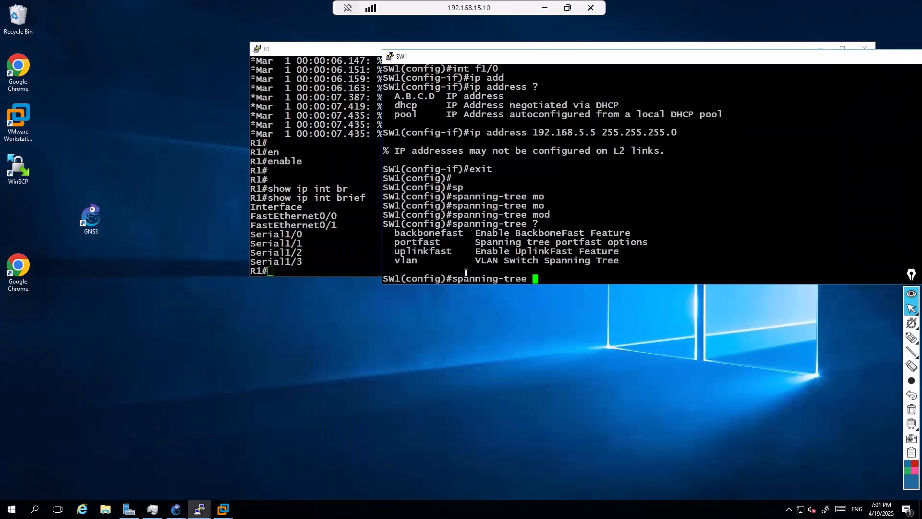
{"action": "left_click", "coordinate": [176, 509]}
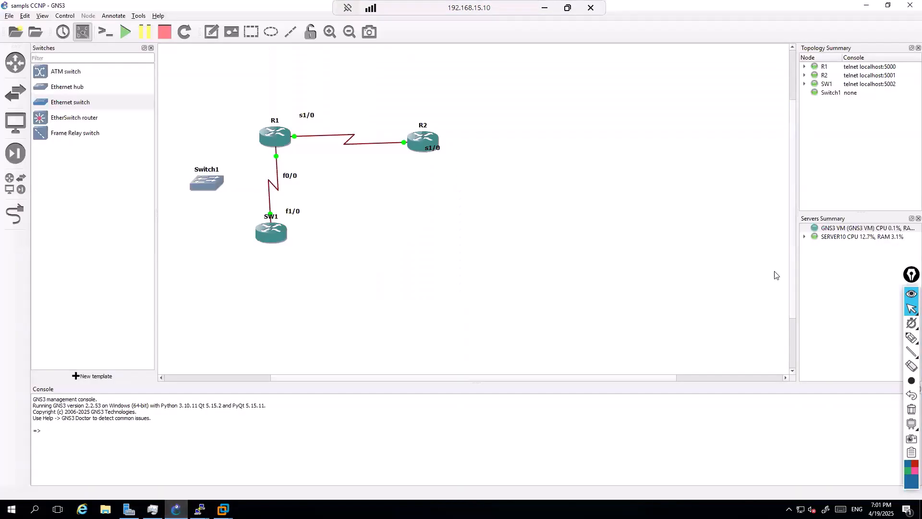
{"action": "left_click", "coordinate": [833, 237]}
{"action": "left_click", "coordinate": [843, 229]}
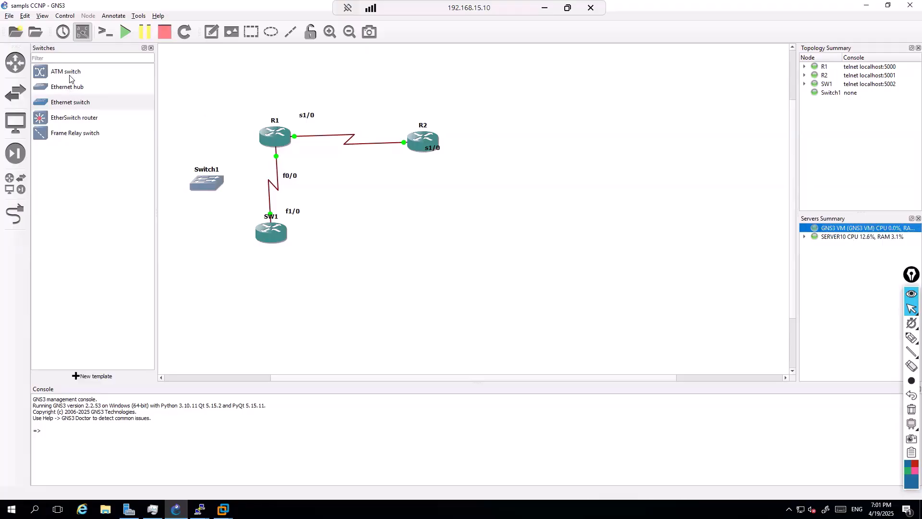
Review the GNS3 VM preferences, including its vCPU and RAM allocation, and close them without changes
{"action": "left_click", "coordinate": [31, 14]}
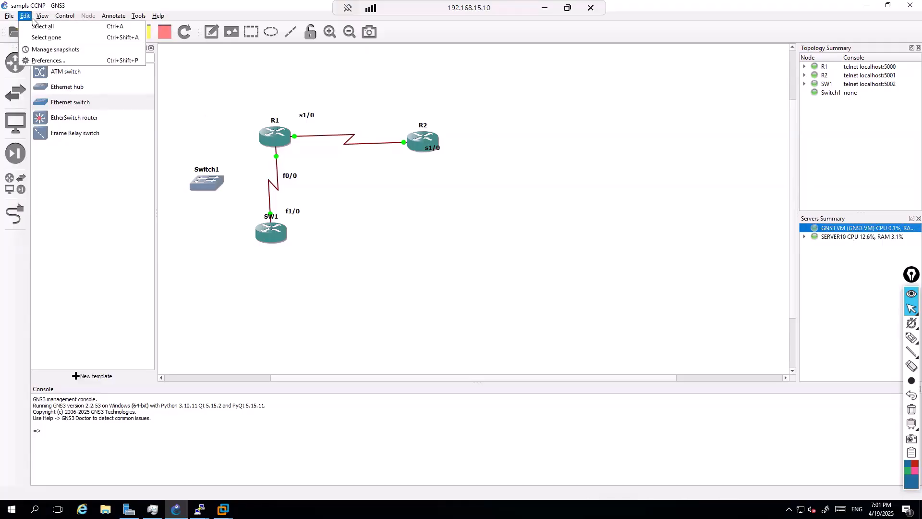
{"action": "left_click", "coordinate": [48, 60]}
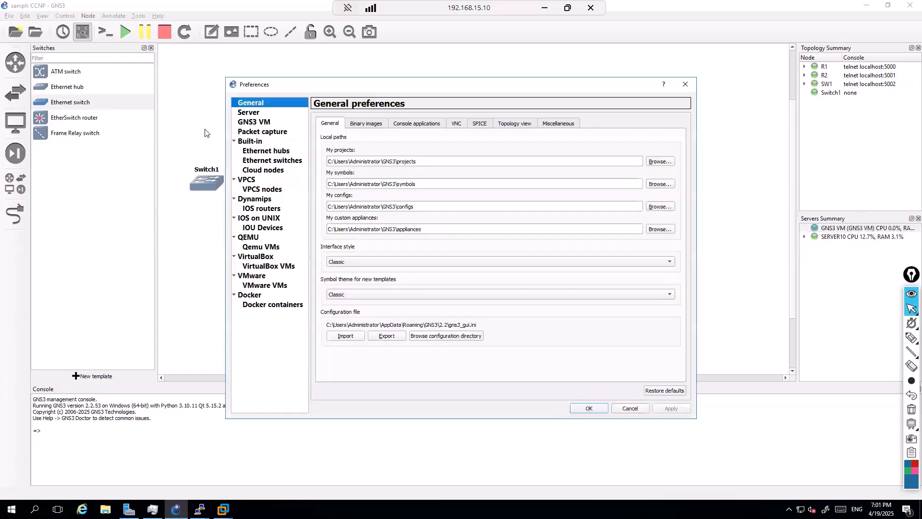
{"action": "left_click", "coordinate": [272, 122]}
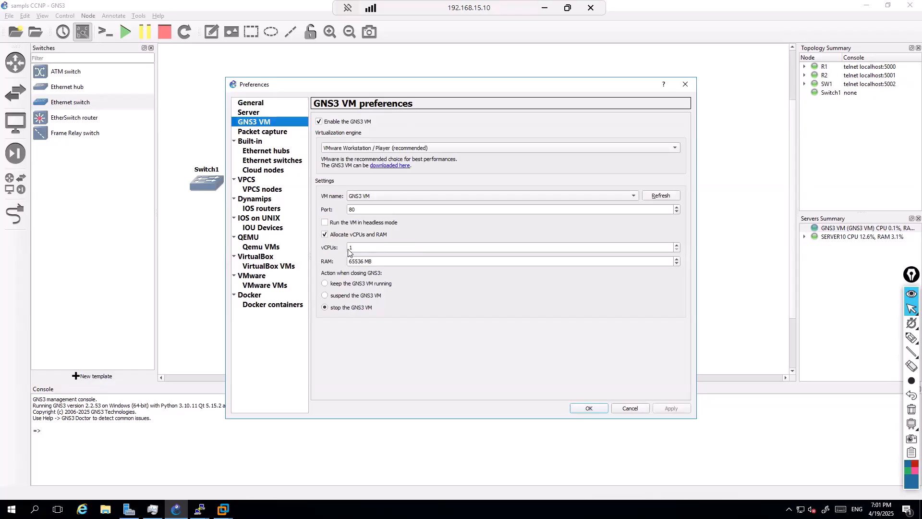
{"action": "left_click", "coordinate": [685, 85]}
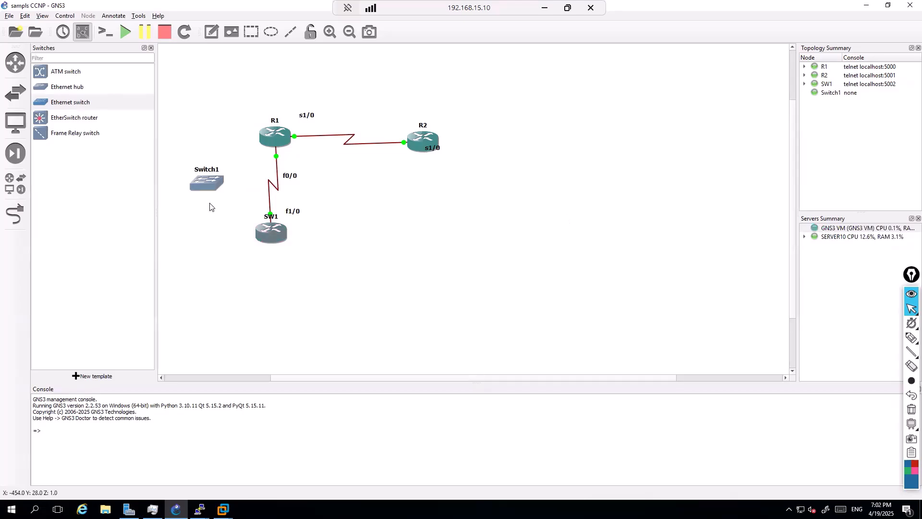
Browse the available router, switch and end device templates for the project
{"action": "left_click", "coordinate": [15, 62]}
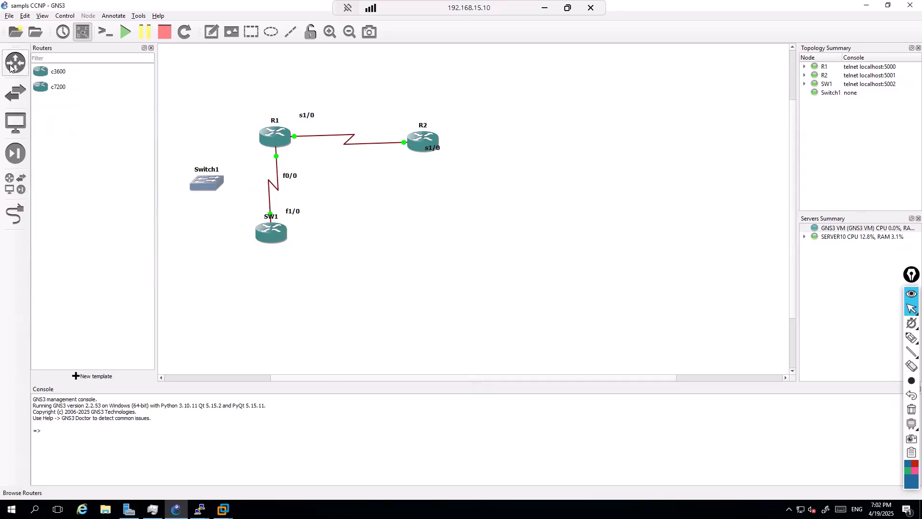
{"action": "left_click", "coordinate": [35, 86]}
{"action": "left_click", "coordinate": [31, 71]}
{"action": "left_click", "coordinate": [20, 64]}
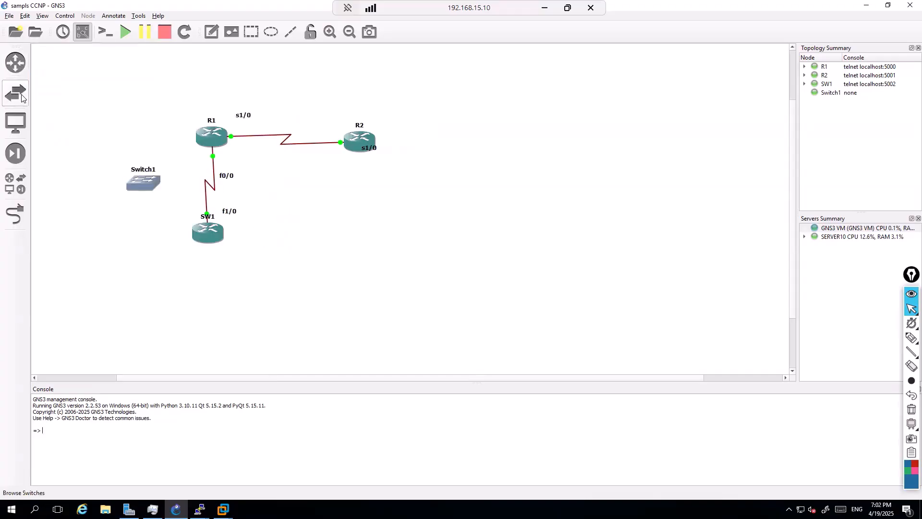
{"action": "left_click", "coordinate": [19, 91]}
{"action": "left_click", "coordinate": [17, 58]}
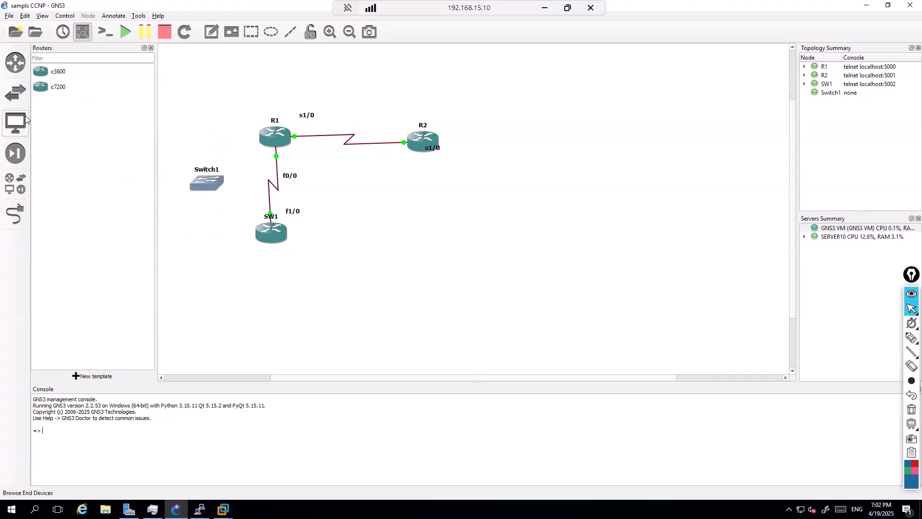
{"action": "left_click", "coordinate": [23, 123]}
{"action": "left_click", "coordinate": [21, 70]}
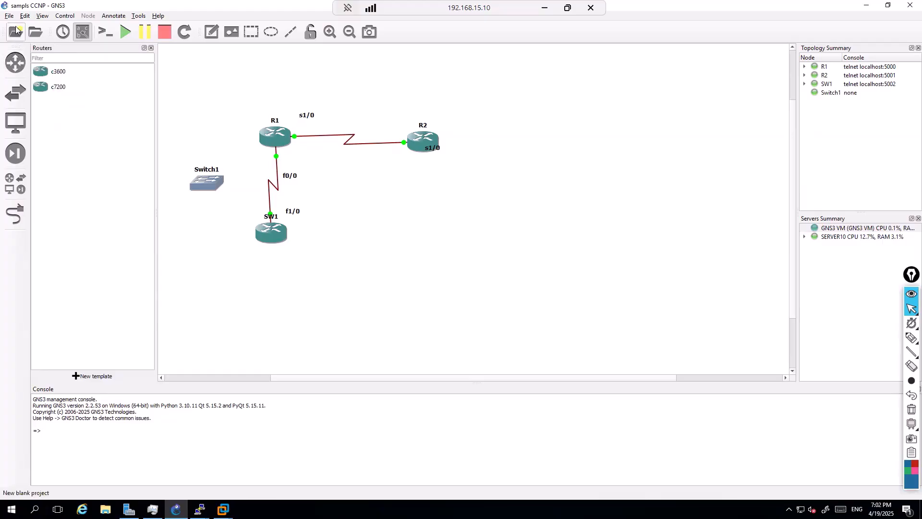
Switch from the remote GNS3 session to Microsoft Whiteboard, circle GNS3 again and draw an arrow to a circled "IOSv" note
{"action": "left_click", "coordinate": [866, 6]}
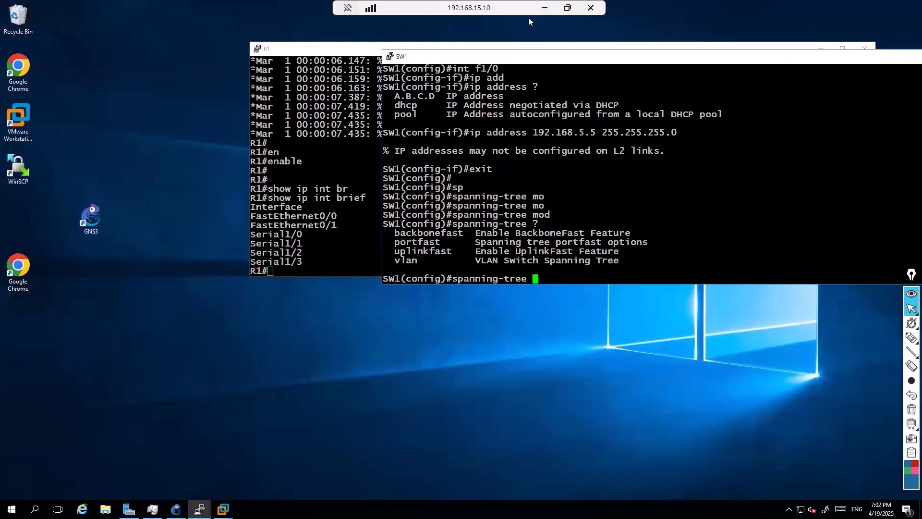
{"action": "left_click", "coordinate": [544, 7]}
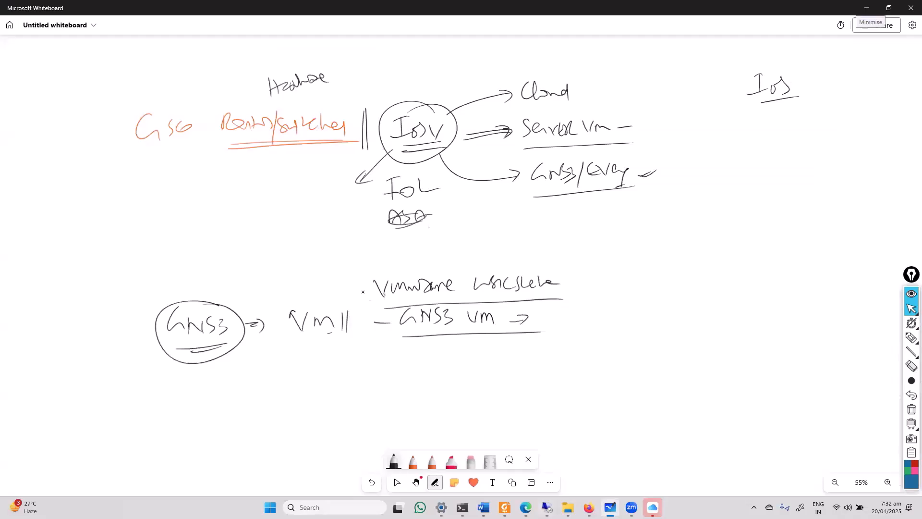
{"action": "mouse_move", "coordinate": [219, 301]}
{"action": "left_mouse_down"}
{"action": "mouse_move", "coordinate": [211, 373]}
{"action": "mouse_move", "coordinate": [188, 302]}
{"action": "mouse_move", "coordinate": [415, 260]}
{"action": "mouse_move", "coordinate": [579, 259]}
{"action": "mouse_move", "coordinate": [624, 246]}
{"action": "left_mouse_up"}
{"action": "left_click_drag", "start_coordinate": [603, 270], "coordinate": [618, 266]}
{"action": "left_click_drag", "start_coordinate": [624, 262], "coordinate": [653, 253]}
{"action": "mouse_move", "coordinate": [640, 241]}
{"action": "left_mouse_down"}
{"action": "mouse_move", "coordinate": [666, 254]}
{"action": "mouse_move", "coordinate": [630, 239]}
{"action": "left_mouse_up"}
With a magenta pen, draw two branches from the new IOSv circle and label the upper one "Image", underlined
{"action": "left_click", "coordinate": [413, 461]}
{"action": "left_click", "coordinate": [413, 461]}
{"action": "left_click", "coordinate": [401, 368]}
{"action": "left_click_drag", "start_coordinate": [664, 255], "coordinate": [706, 234]}
{"action": "mouse_move", "coordinate": [721, 217]}
{"action": "left_mouse_down"}
{"action": "mouse_move", "coordinate": [722, 233]}
{"action": "mouse_move", "coordinate": [757, 241]}
{"action": "left_mouse_up"}
{"action": "left_click_drag", "start_coordinate": [764, 234], "coordinate": [773, 234]}
{"action": "left_click_drag", "start_coordinate": [658, 270], "coordinate": [708, 269]}
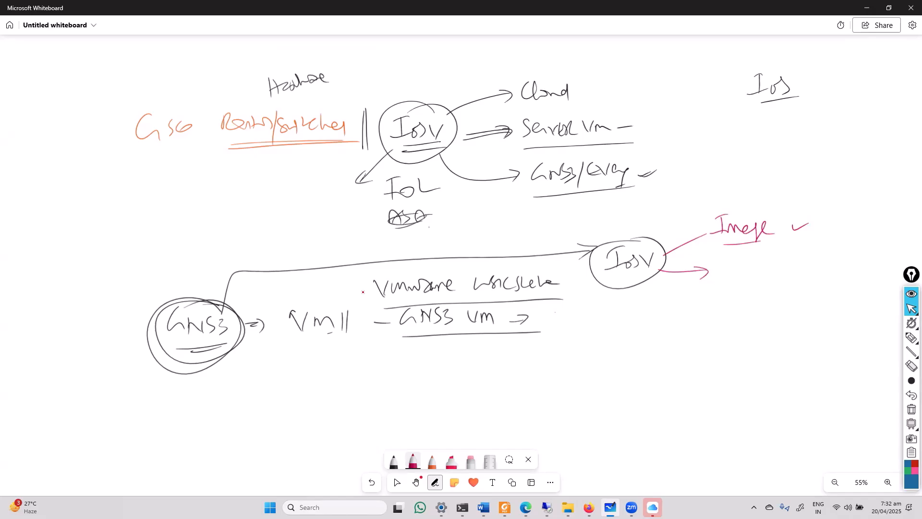
Write "L2/L3" beside the Image label and "Appliance GNS3" at the lower branch, underlining GNS3
{"action": "left_click_drag", "start_coordinate": [800, 215], "coordinate": [802, 239]}
{"action": "left_click_drag", "start_coordinate": [811, 223], "coordinate": [827, 242]}
{"action": "left_click_drag", "start_coordinate": [840, 215], "coordinate": [850, 233]}
{"action": "left_click_drag", "start_coordinate": [854, 220], "coordinate": [861, 217]}
{"action": "left_click_drag", "start_coordinate": [724, 257], "coordinate": [733, 273]}
{"action": "mouse_move", "coordinate": [738, 281]}
{"action": "left_mouse_down"}
{"action": "mouse_move", "coordinate": [746, 269]}
{"action": "mouse_move", "coordinate": [788, 269]}
{"action": "left_mouse_up"}
{"action": "mouse_move", "coordinate": [806, 257]}
{"action": "left_mouse_down"}
{"action": "mouse_move", "coordinate": [800, 273]}
{"action": "mouse_move", "coordinate": [815, 262]}
{"action": "left_mouse_up"}
{"action": "mouse_move", "coordinate": [829, 256]}
{"action": "left_mouse_down"}
{"action": "mouse_move", "coordinate": [814, 267]}
{"action": "mouse_move", "coordinate": [851, 275]}
{"action": "left_mouse_up"}
{"action": "key", "text": "Escape"}
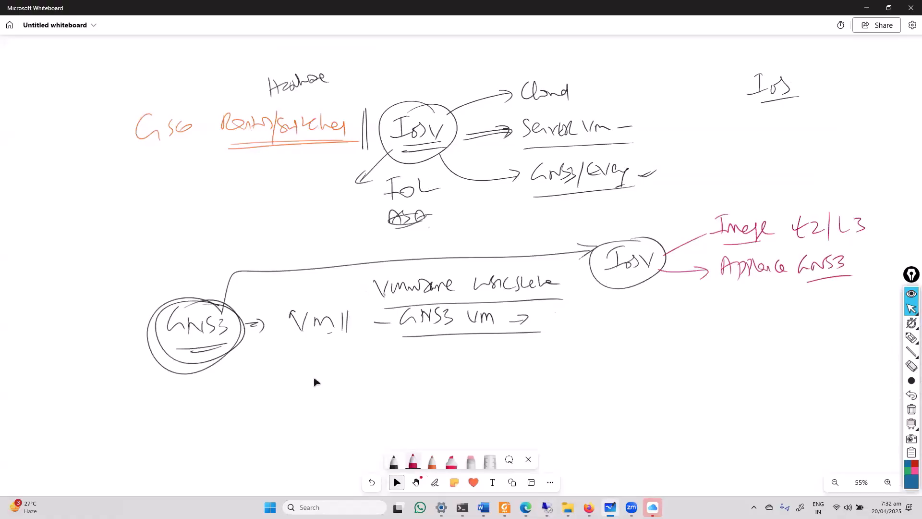
Switch to Microsoft Edge and search Bing for "iosv gns appliance"
{"action": "left_click", "coordinate": [435, 482]}
{"action": "left_click", "coordinate": [526, 507]}
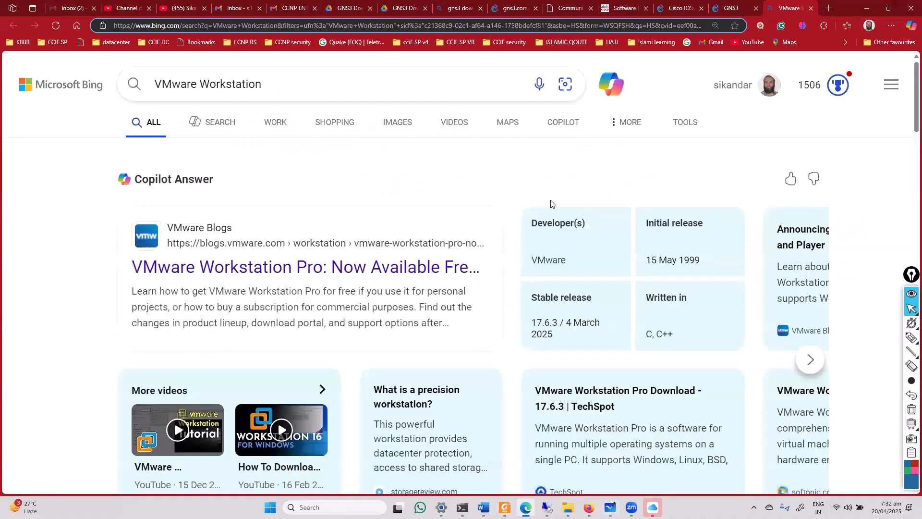
{"action": "left_click", "coordinate": [267, 80]}
{"action": "type", "text": "gns"}
{"action": "key", "text": "ctrl+a"}
{"action": "type", "text": "iosv"}
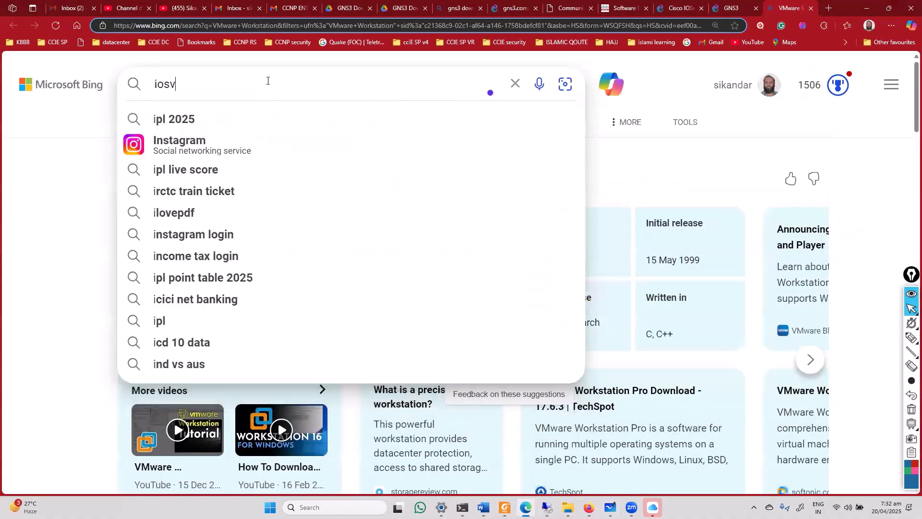
{"action": "type", "text": " gns "}
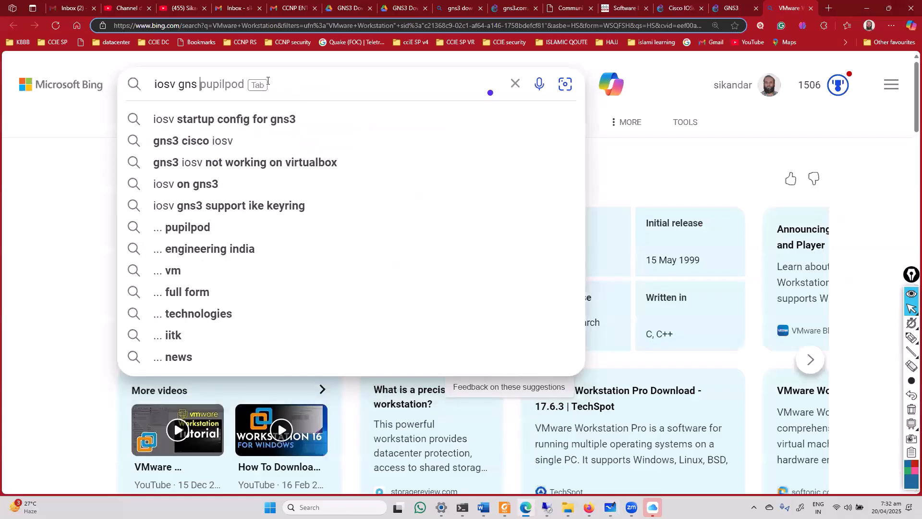
{"action": "type", "text": "appliance"}
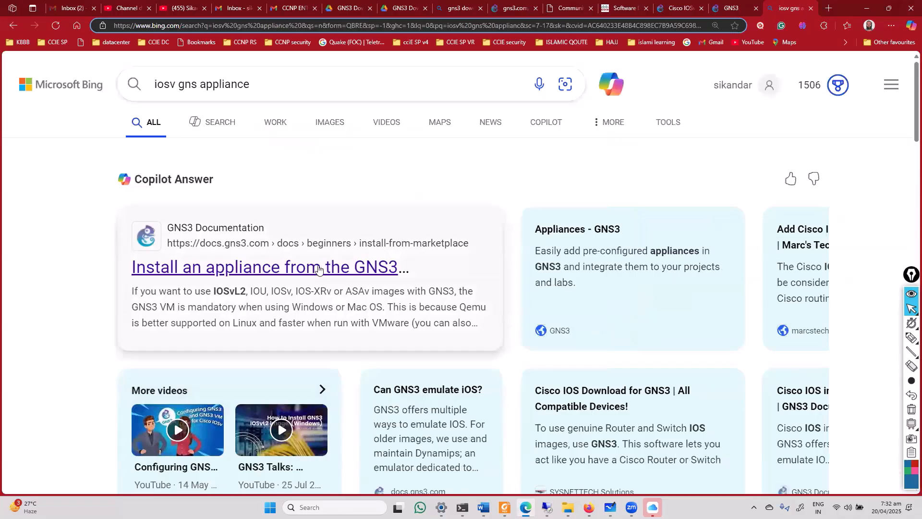
Open the GNS3 marketplace Appliances page from the search results and check its most popular and most recent lists
{"action": "scroll", "coordinate": [313, 281], "scroll_direction": "down", "scroll_amount": 7}
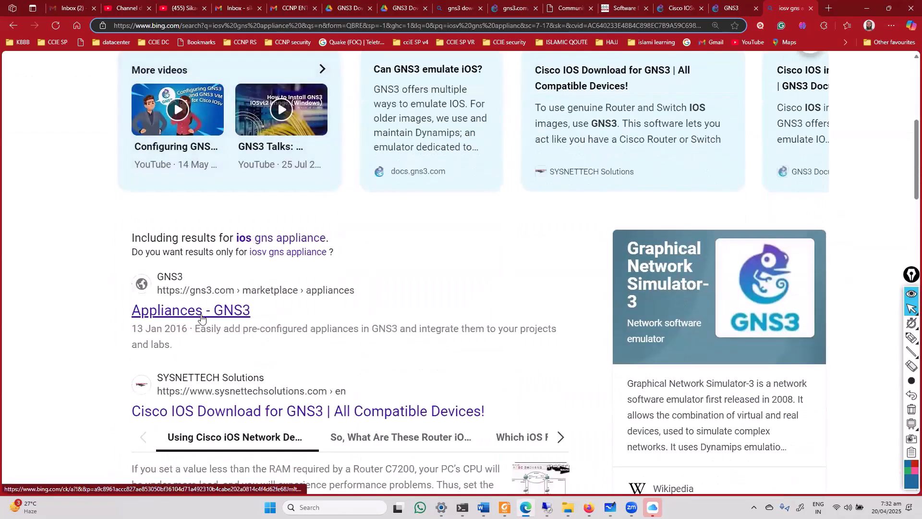
{"action": "left_click", "coordinate": [202, 313]}
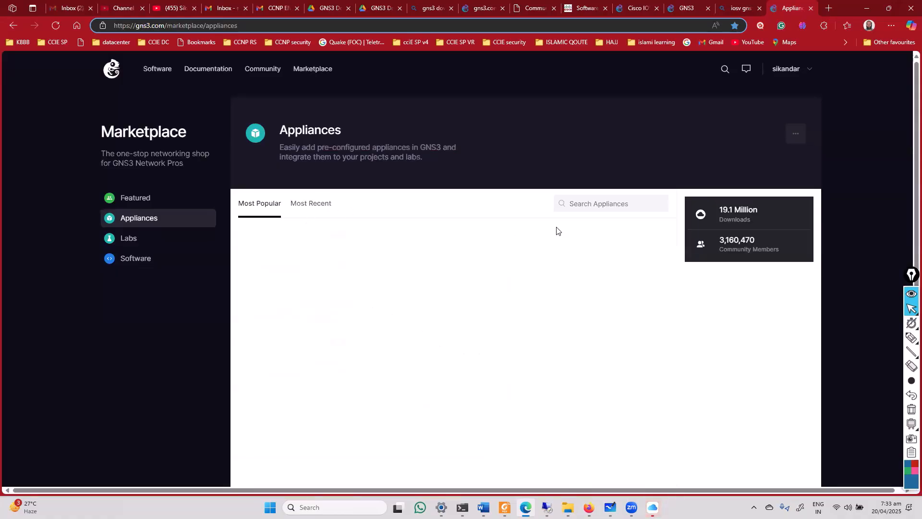
{"action": "left_click", "coordinate": [316, 205]}
{"action": "left_click", "coordinate": [254, 208]}
{"action": "scroll", "coordinate": [634, 292], "scroll_direction": "down", "scroll_amount": 5}
{"action": "scroll", "coordinate": [638, 281], "scroll_direction": "up", "scroll_amount": 5}
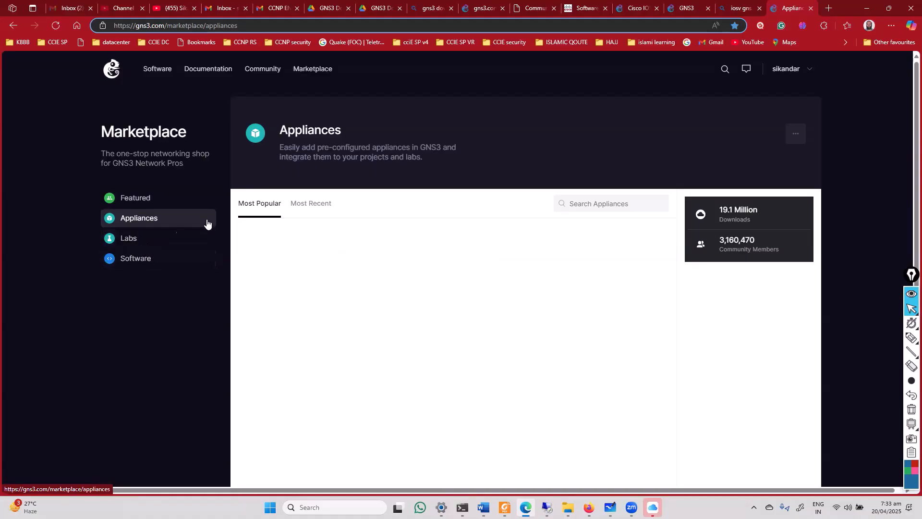
{"action": "left_click", "coordinate": [314, 206]}
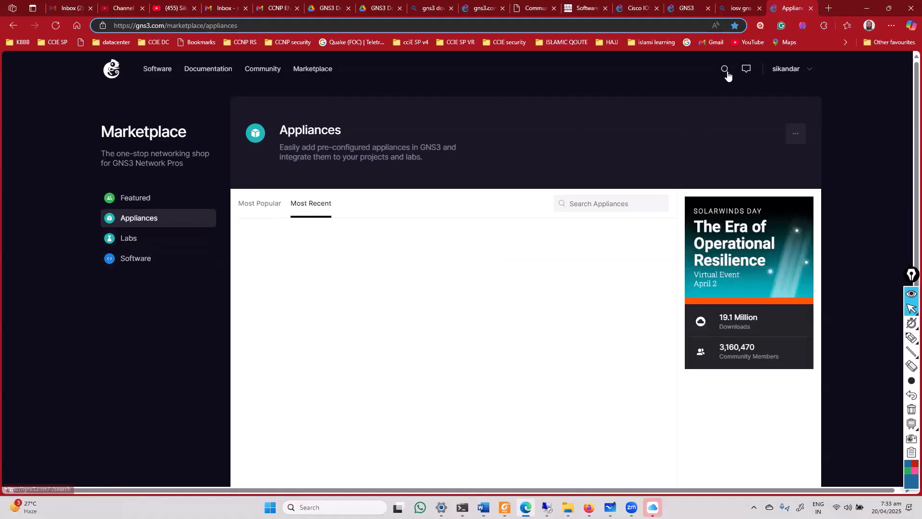
Search the marketplace appliances for "iosv", and check the Featured and Labs sections
{"action": "left_click", "coordinate": [586, 201]}
{"action": "type", "text": "iosv"}
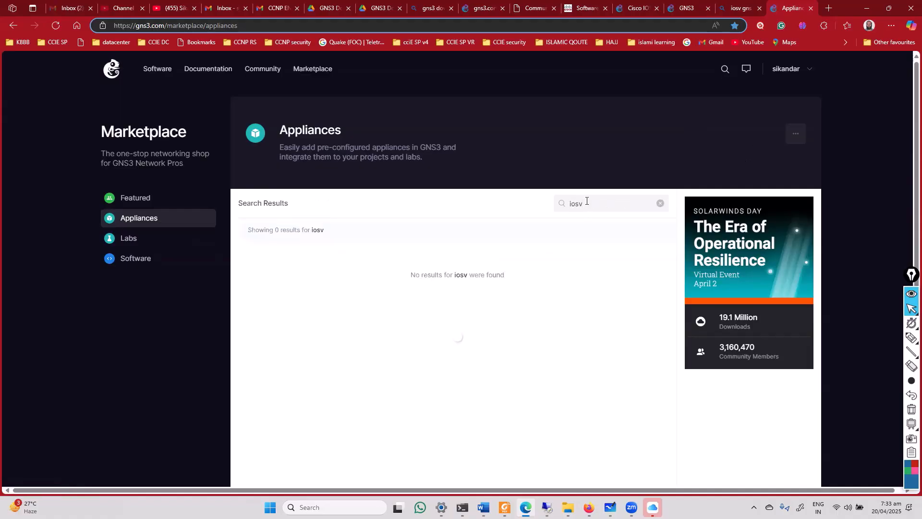
{"action": "left_click", "coordinate": [142, 200]}
{"action": "left_click", "coordinate": [149, 235]}
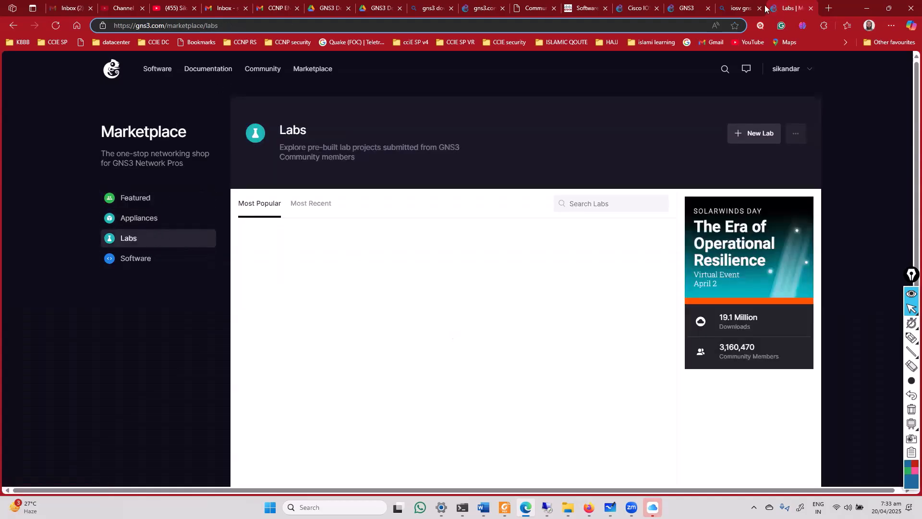
Leave the marketplace Labs page and go back to the "iosv gns appliance" search results
{"action": "left_click", "coordinate": [742, 8]}
{"action": "left_click", "coordinate": [791, 14]}
{"action": "left_click", "coordinate": [742, 10]}
{"action": "scroll", "coordinate": [257, 185], "scroll_direction": "up", "scroll_amount": 5}
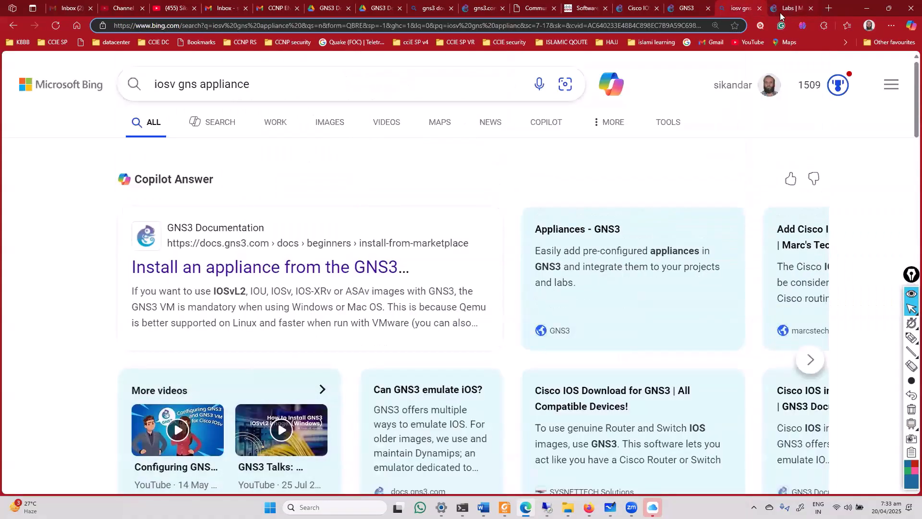
{"action": "left_click", "coordinate": [784, 10]}
{"action": "right_click", "coordinate": [15, 26]}
{"action": "left_click", "coordinate": [13, 25]}
{"action": "left_click", "coordinate": [13, 25]}
{"action": "left_click", "coordinate": [13, 25]}
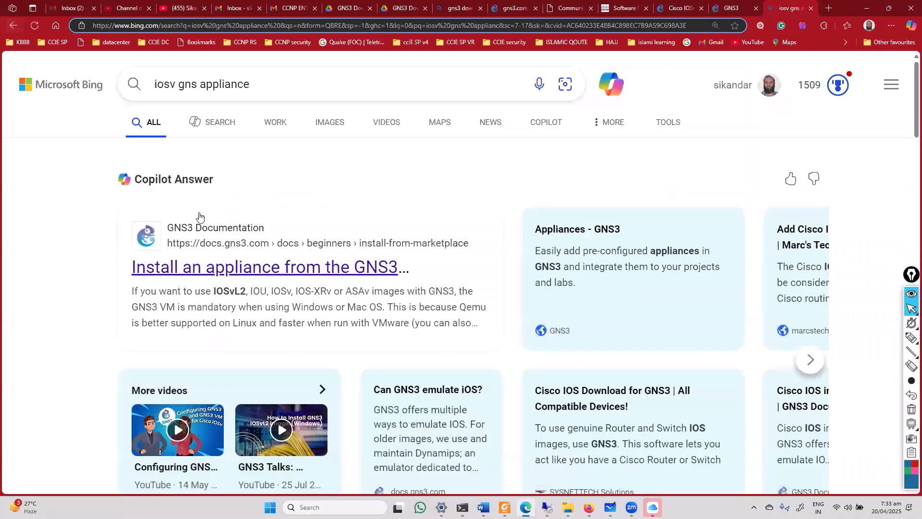
Reopen the GNS3 marketplace Appliances page from the search results and wait for it to load
{"action": "scroll", "coordinate": [313, 380], "scroll_direction": "down", "scroll_amount": 5}
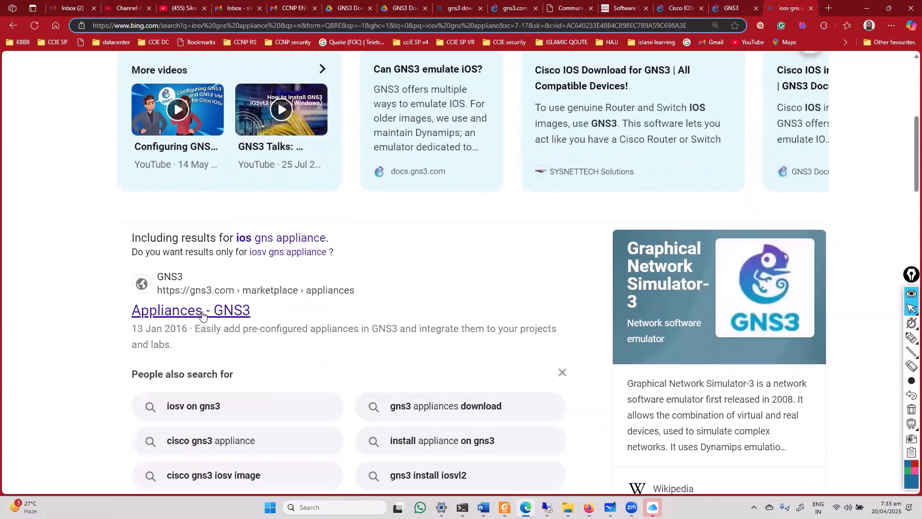
{"action": "left_click", "coordinate": [202, 313]}
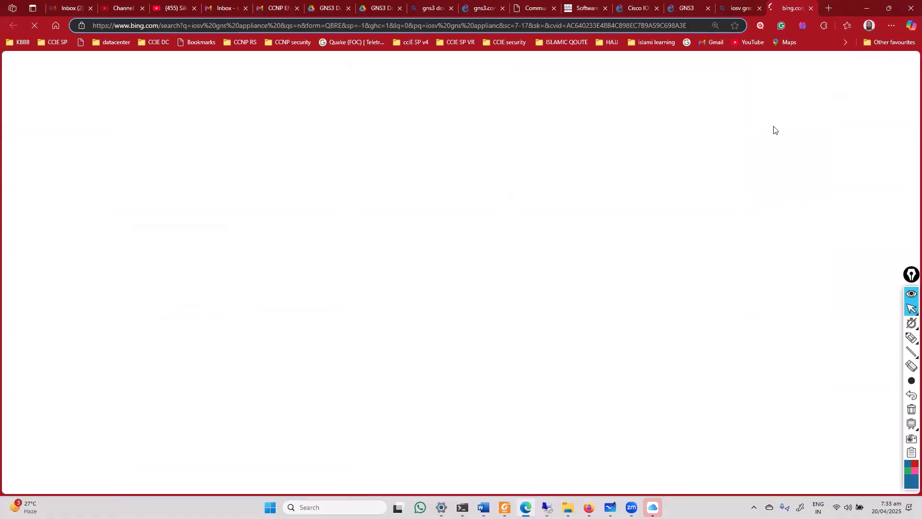
{"action": "left_click", "coordinate": [742, 9]}
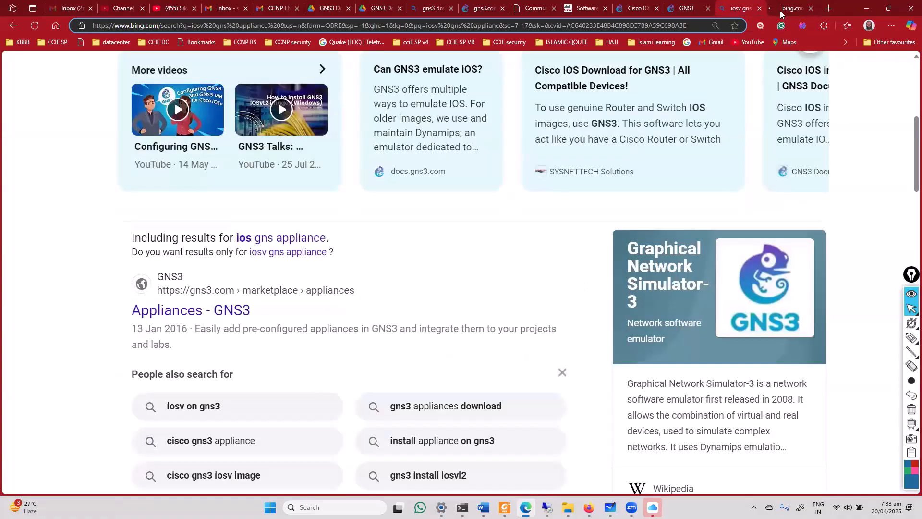
{"action": "left_click", "coordinate": [782, 10]}
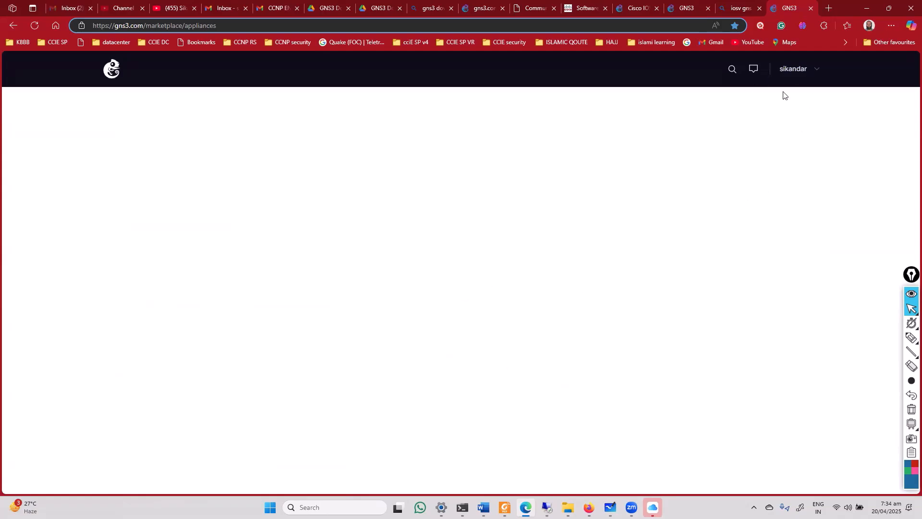
Try the GNS3 site search and account profile pages, then return to the site's home page
{"action": "left_click", "coordinate": [735, 70]}
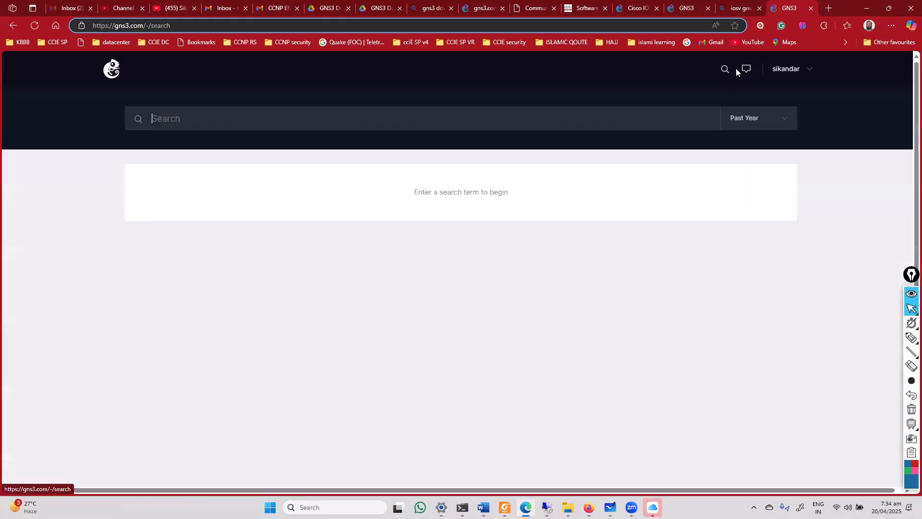
{"action": "left_click", "coordinate": [796, 71]}
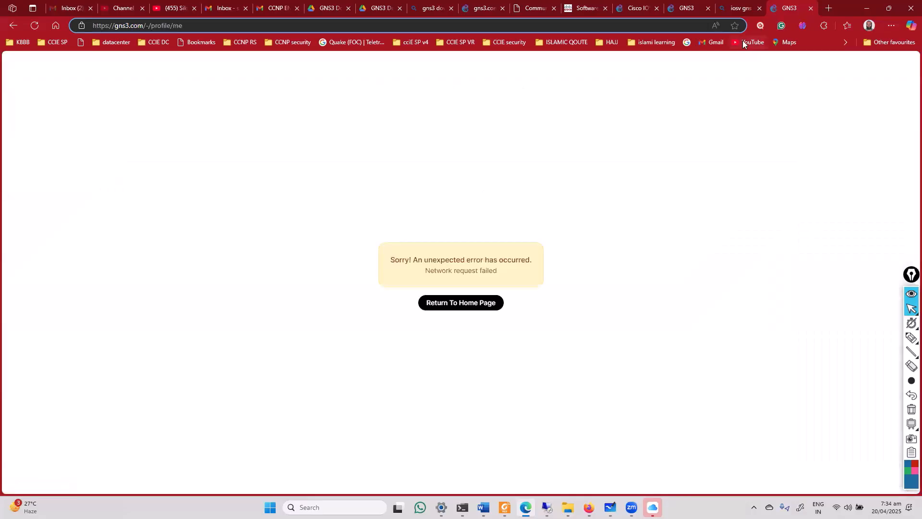
{"action": "left_click", "coordinate": [469, 303]}
Look through the remaining "iosv gns appliance" results, and return to the whiteboard with inking turned on
{"action": "left_click", "coordinate": [745, 4]}
{"action": "scroll", "coordinate": [290, 347], "scroll_direction": "down", "scroll_amount": 5}
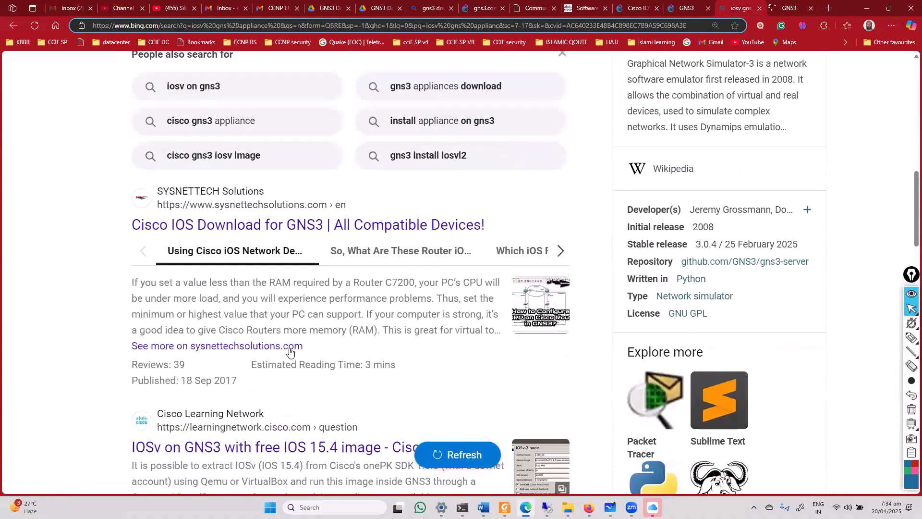
{"action": "scroll", "coordinate": [306, 234], "scroll_direction": "down", "scroll_amount": 6}
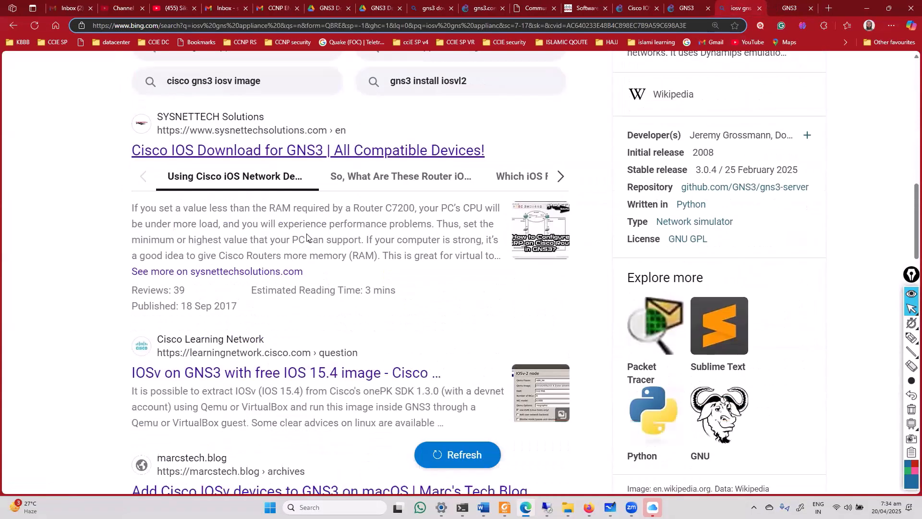
{"action": "left_click", "coordinate": [865, 8]}
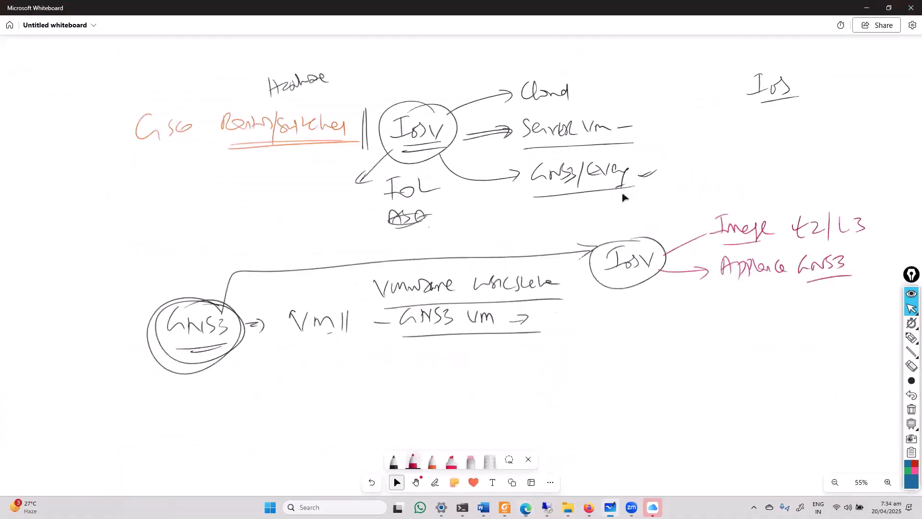
{"action": "left_click", "coordinate": [435, 482]}
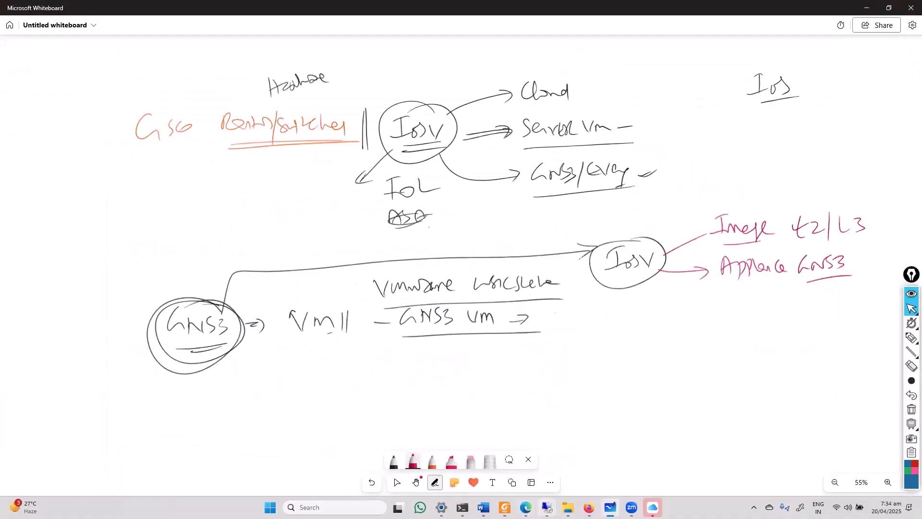
Switch to Google Drive in Edge and open the "IOSV EVE-ng and GNS3" folder inside GNS3 Students
{"action": "left_click", "coordinate": [525, 507]}
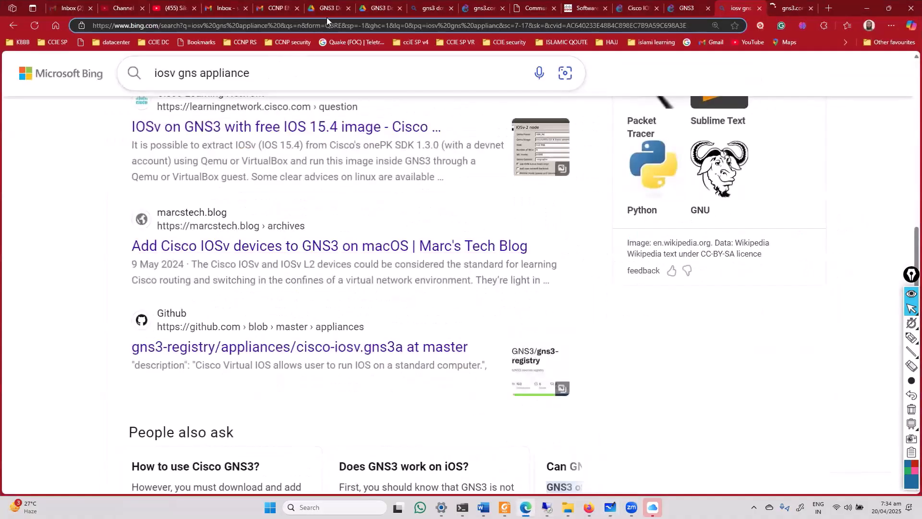
{"action": "left_click", "coordinate": [332, 5]}
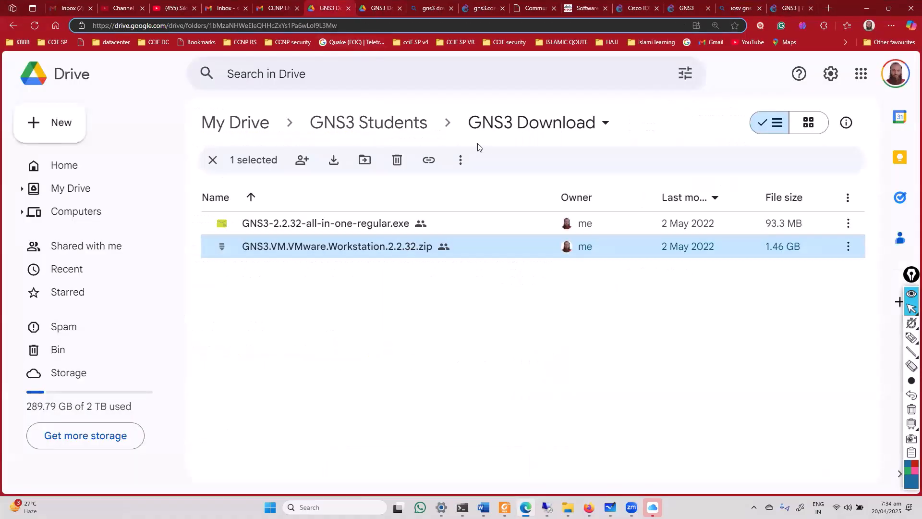
{"action": "left_click", "coordinate": [403, 131]}
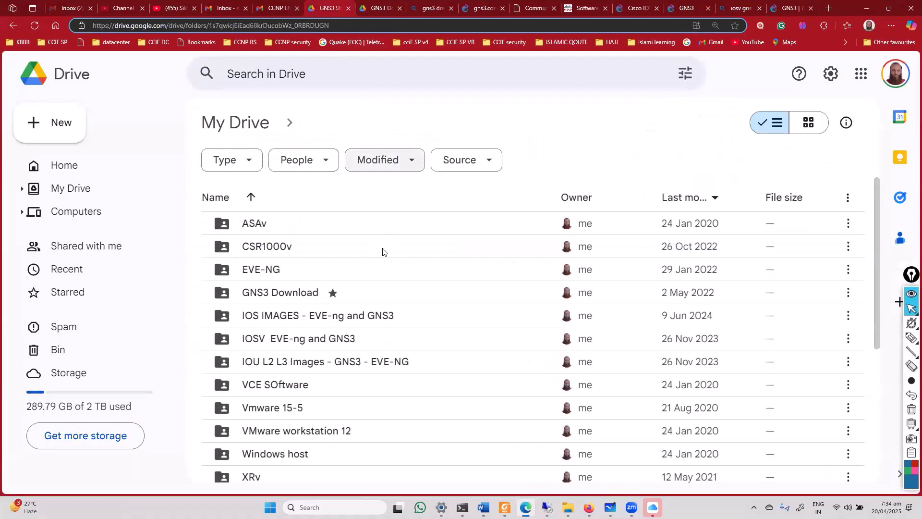
{"action": "double_click", "coordinate": [289, 341]}
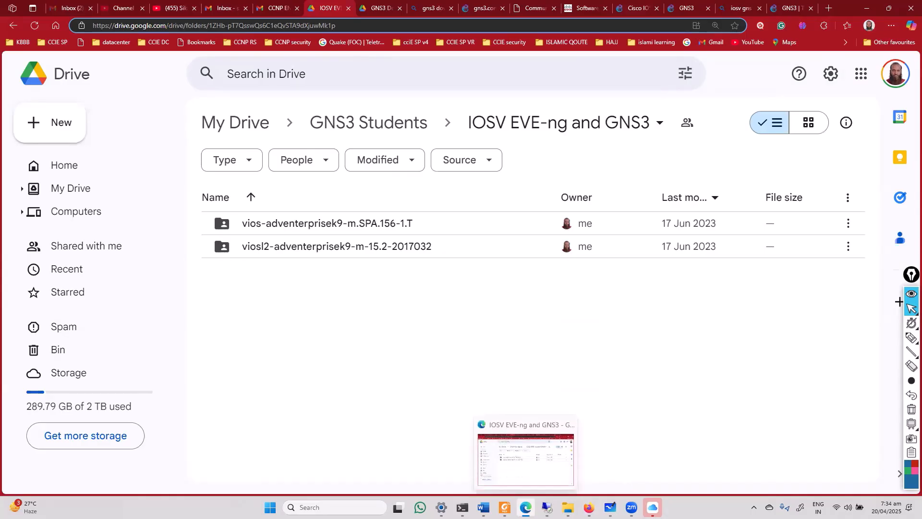
Switch to the remote desktop session and bring the "sampls CCNP" project forward in GNS3, dismissing the project dialog
{"action": "left_click", "coordinate": [547, 507]}
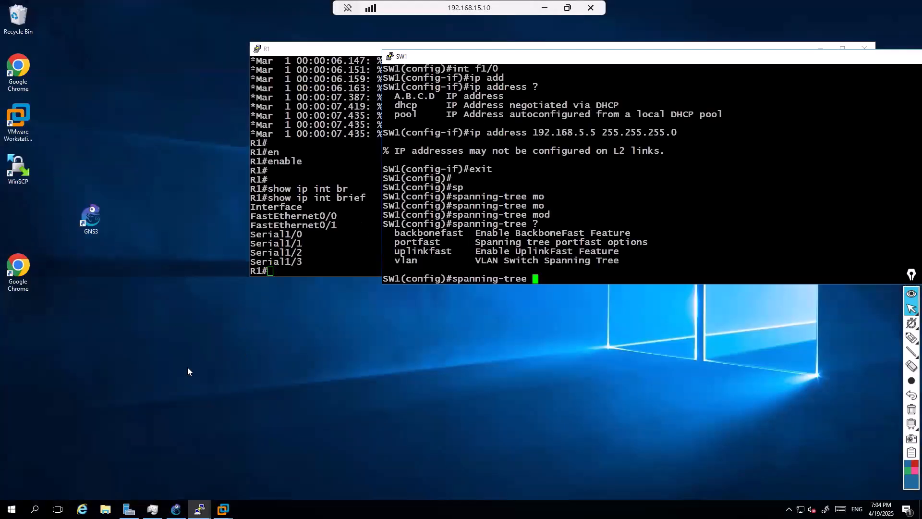
{"action": "left_click", "coordinate": [176, 509]}
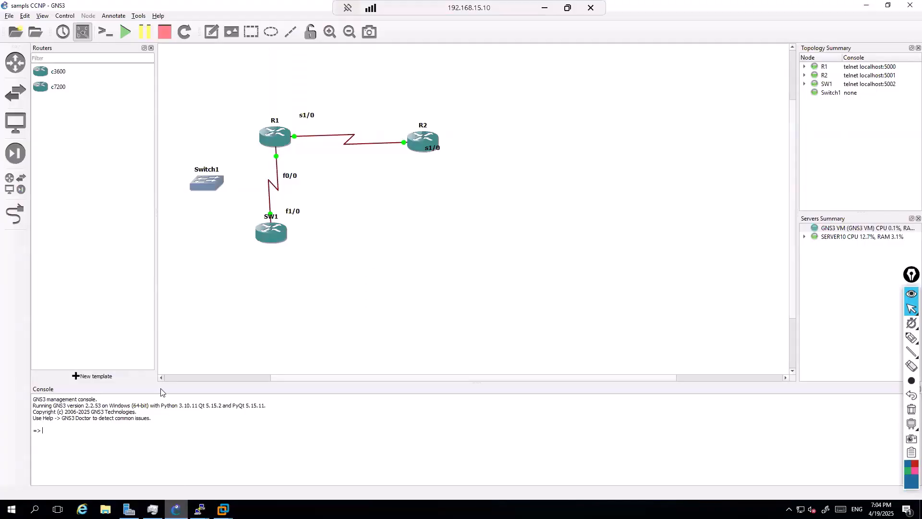
{"action": "left_click", "coordinate": [16, 32]}
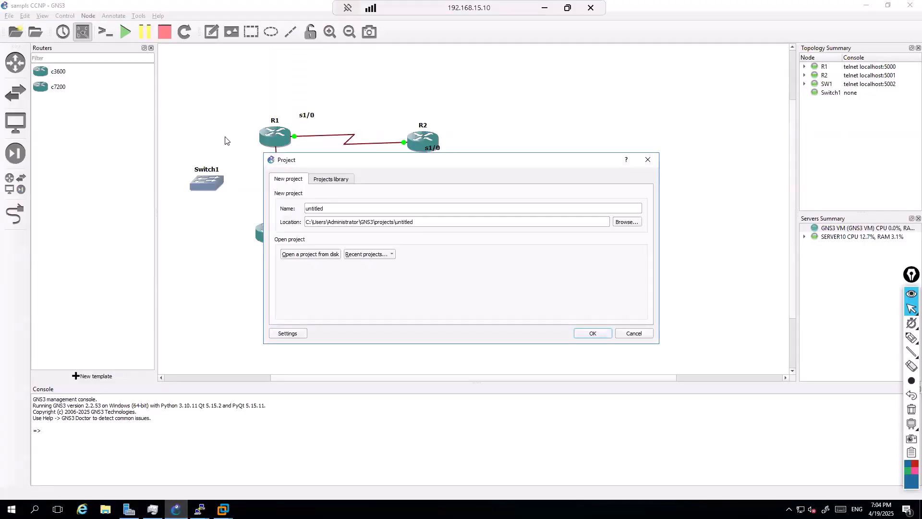
{"action": "left_click", "coordinate": [647, 160]}
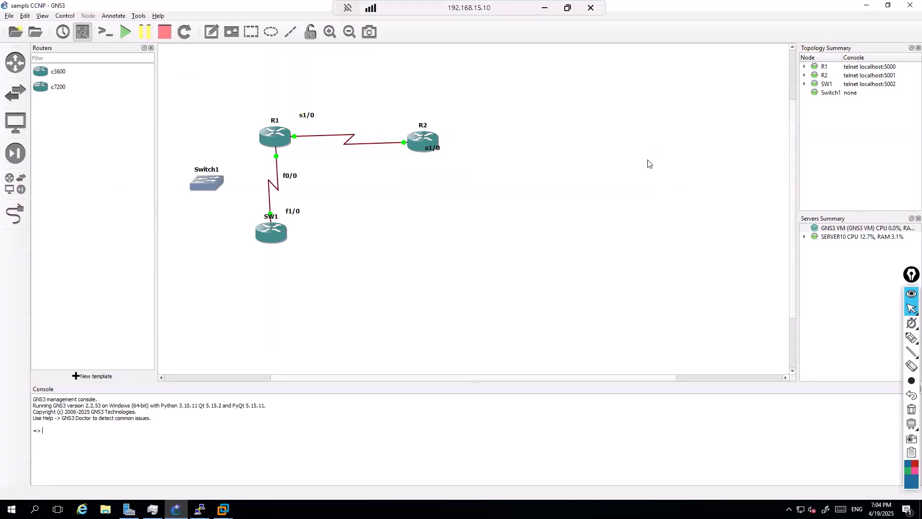
Check the Downloads folder for appliance files available to import into GNS3, and cancel the import
{"action": "left_click", "coordinate": [9, 17]}
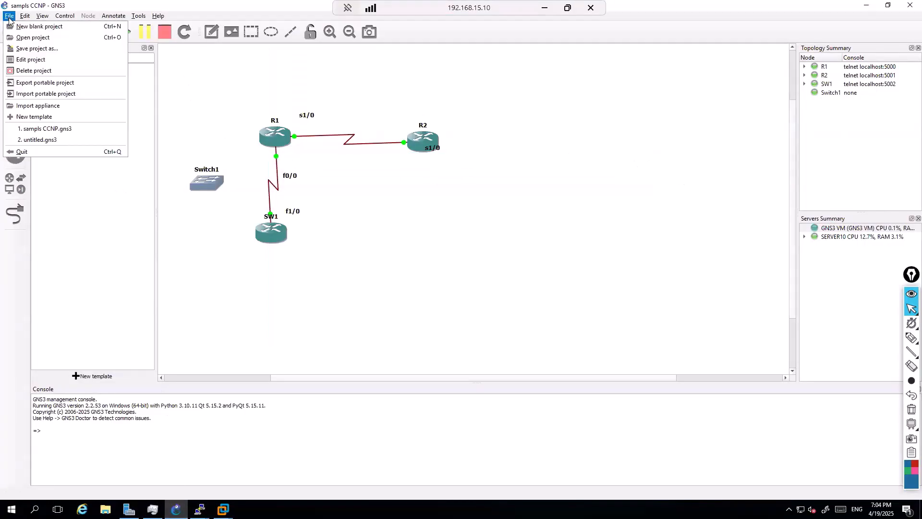
{"action": "left_click", "coordinate": [30, 107]}
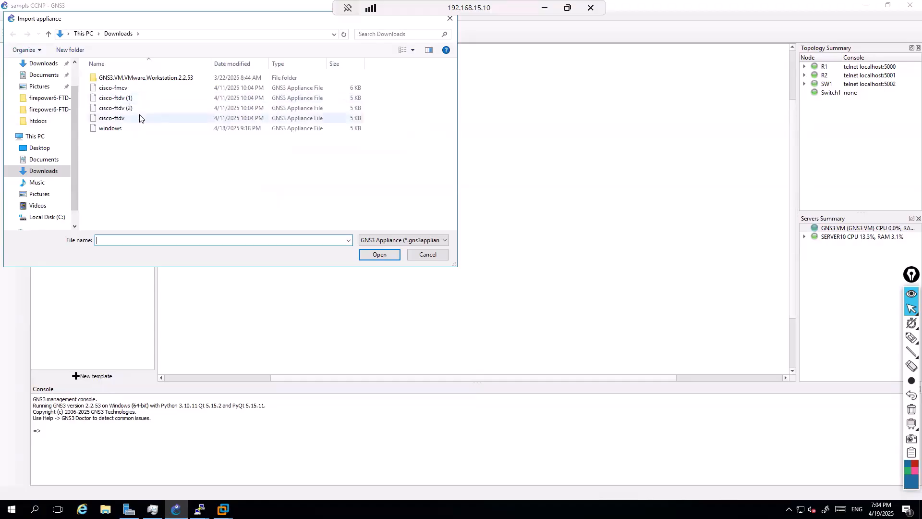
{"action": "left_click", "coordinate": [123, 88]}
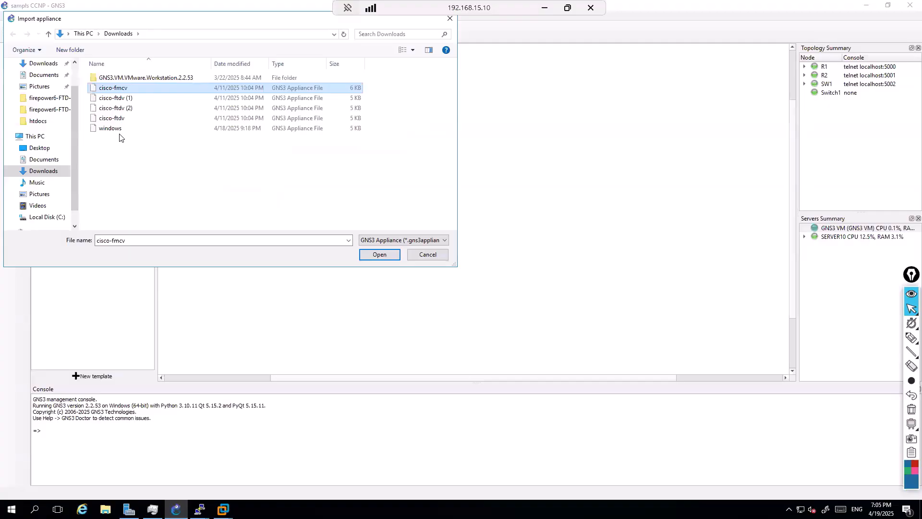
{"action": "left_click", "coordinate": [416, 255]}
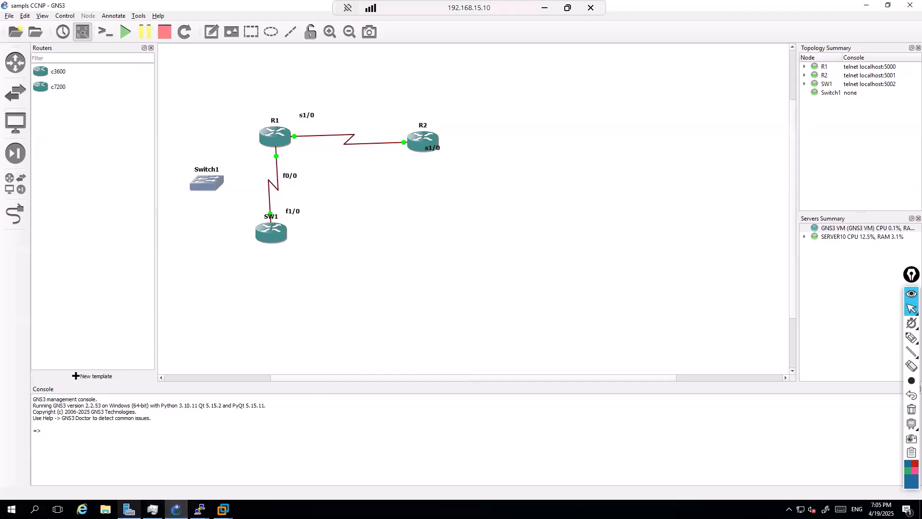
Minimize GNS3 and search Google in Chrome for "gns3 ios appliance download"
{"action": "left_click", "coordinate": [867, 5]}
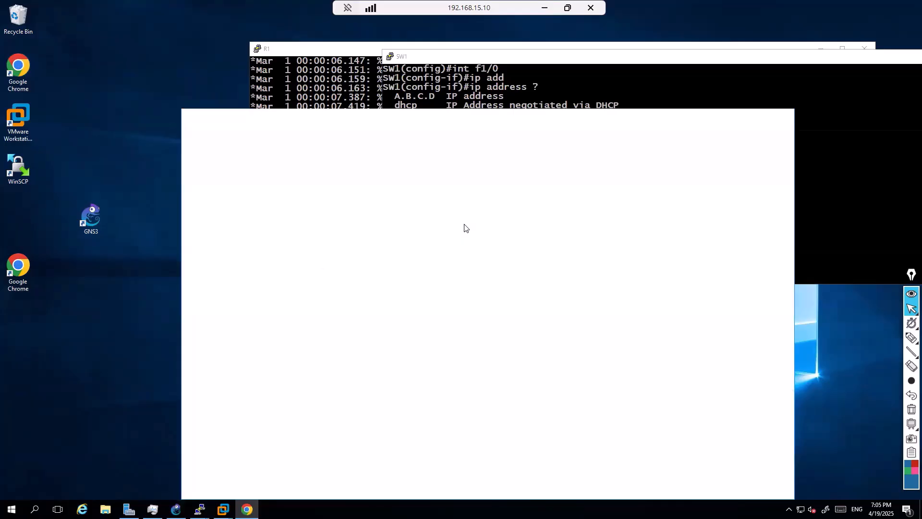
{"action": "left_click", "coordinate": [353, 140]}
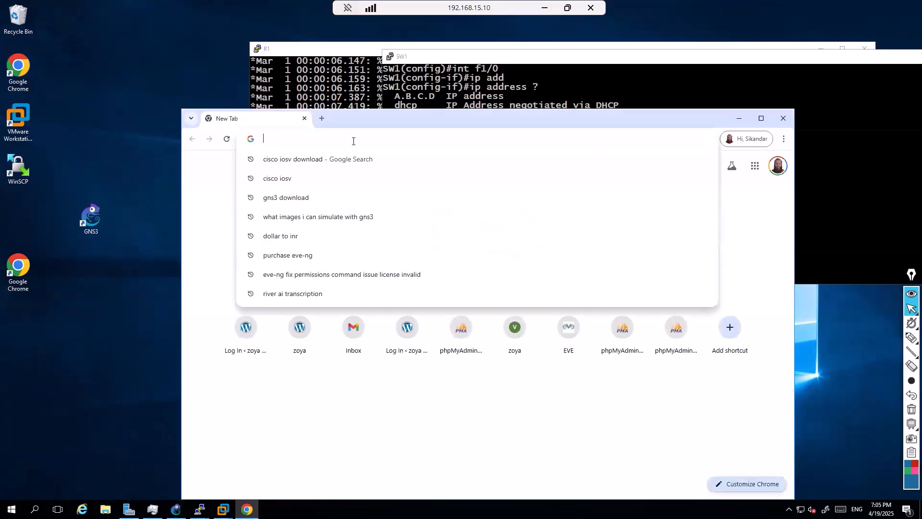
{"action": "left_click", "coordinate": [349, 262]}
{"action": "left_click", "coordinate": [352, 289]}
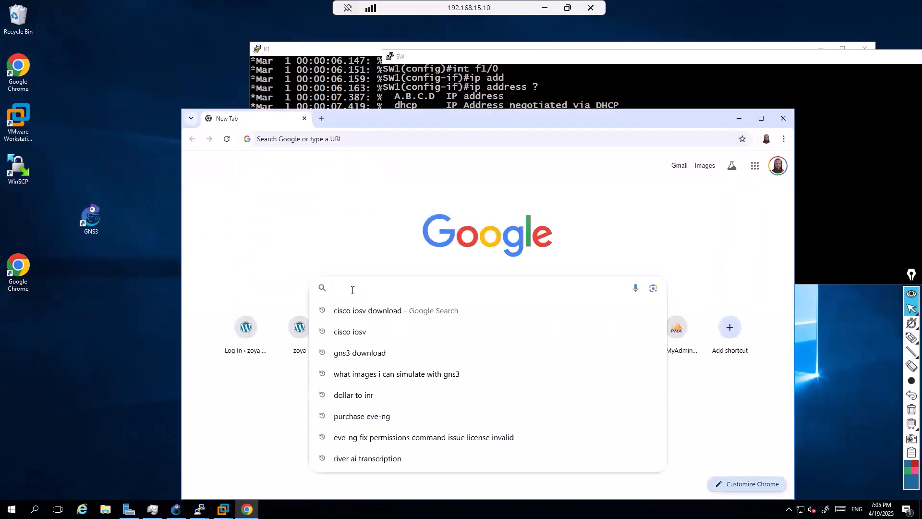
{"action": "type", "text": "gns3 iosv aool"}
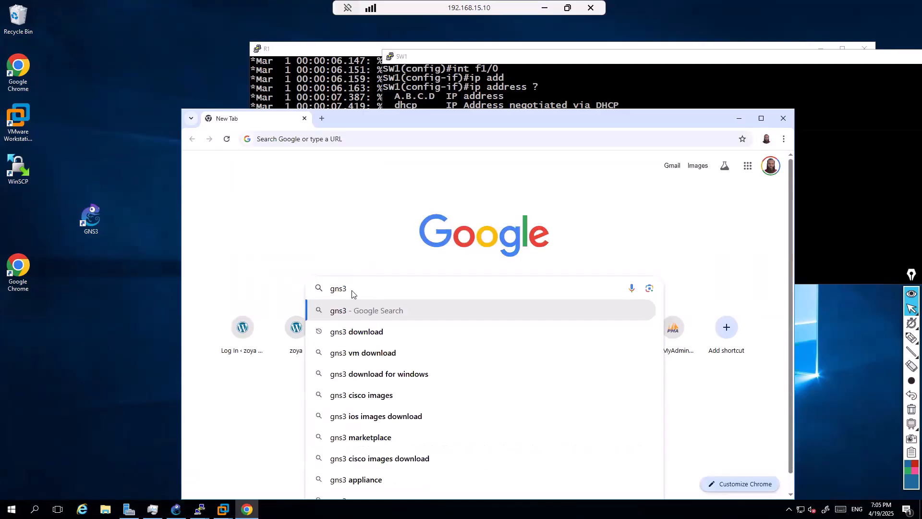
{"action": "key", "text": "BackSpace"}
{"action": "key", "text": "BackSpace"}
{"action": "key", "text": "BackSpace"}
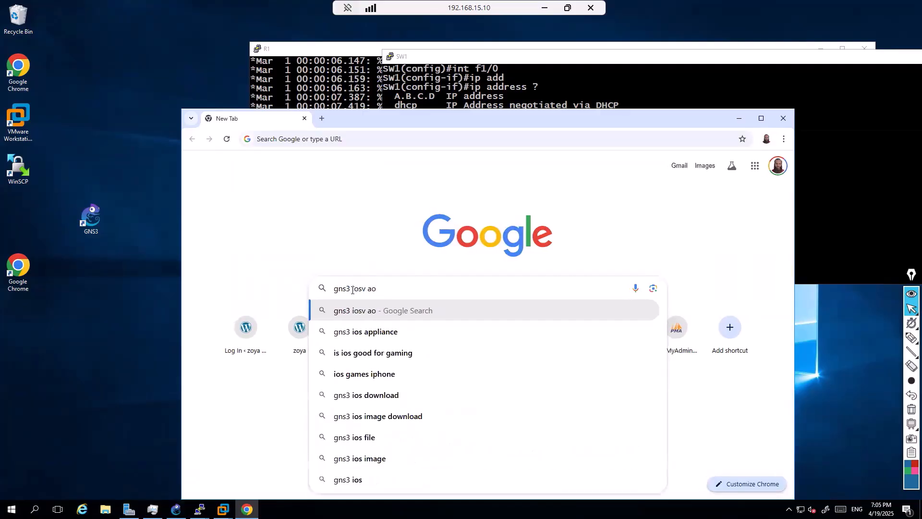
{"action": "type", "text": "pp"}
{"action": "key", "text": "Down"}
{"action": "type", "text": "d"}
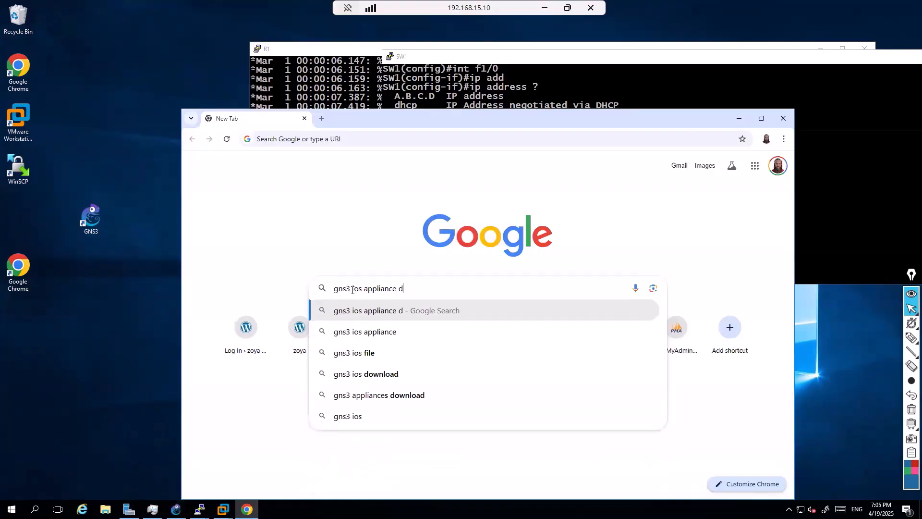
{"action": "key", "text": "Down"}
{"action": "key", "text": "Return"}
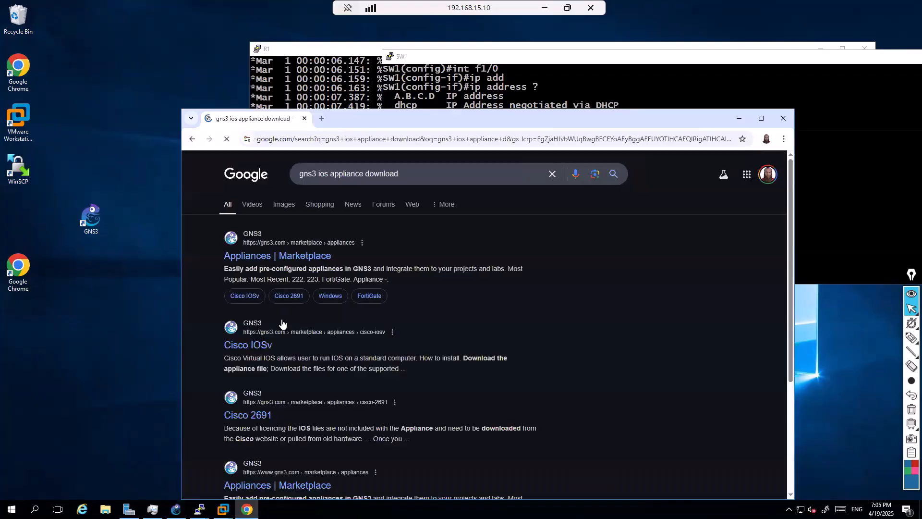
Open the GNS3 Marketplace Appliances page in a new tab, and download the appliance file from the Cisco IOSv page
{"action": "right_click", "coordinate": [296, 260]}
{"action": "left_click", "coordinate": [314, 271]}
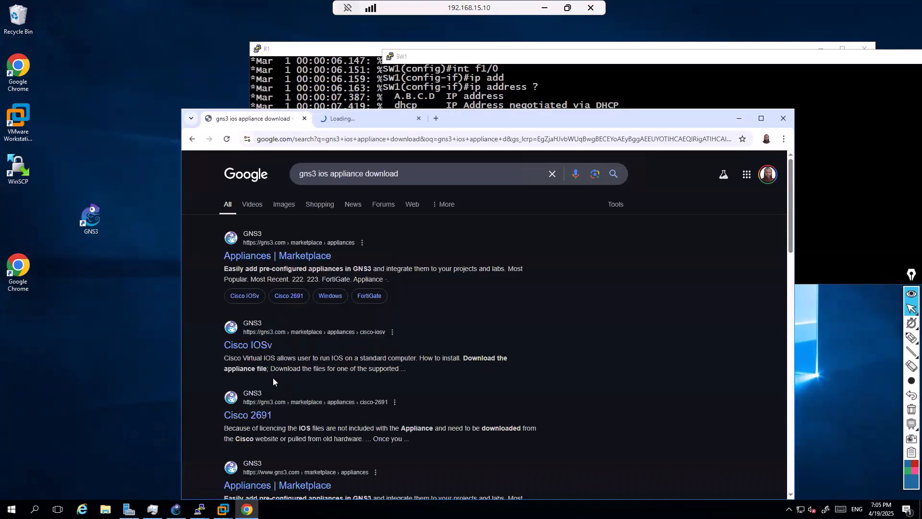
{"action": "left_click", "coordinate": [287, 352]}
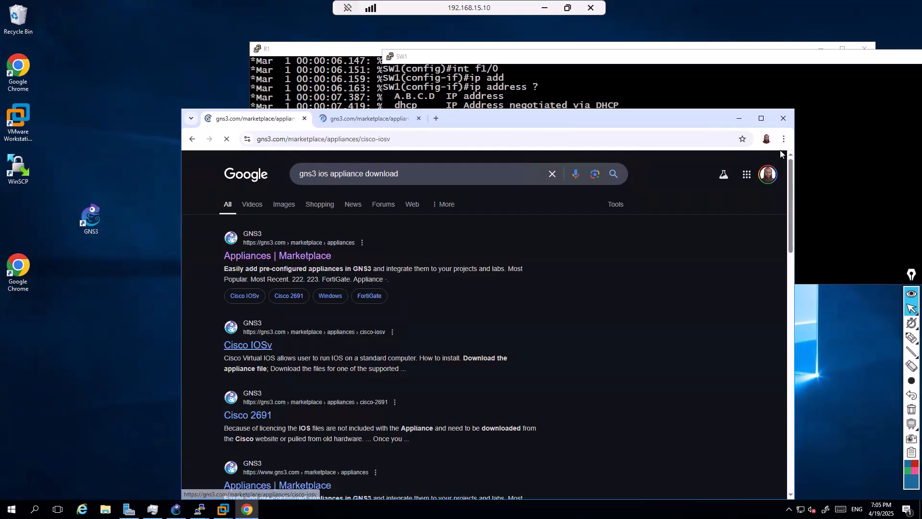
{"action": "left_click", "coordinate": [761, 118]}
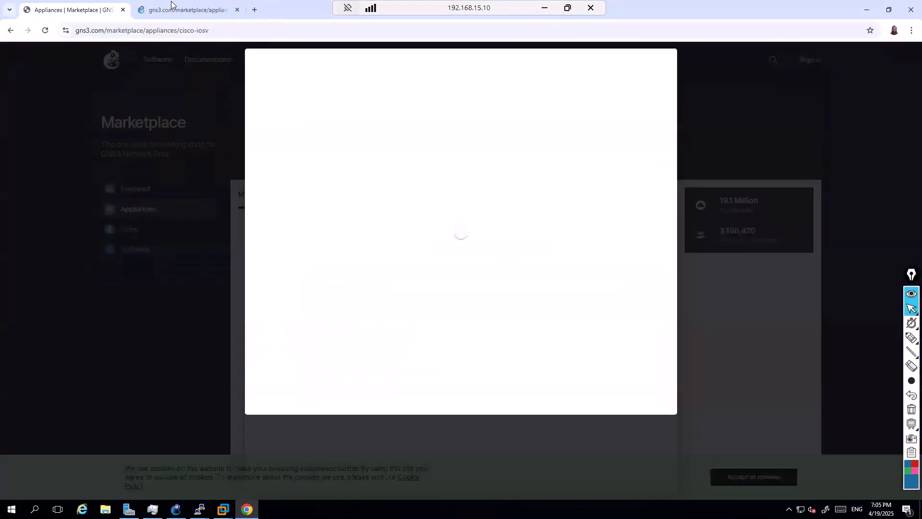
{"action": "left_click", "coordinate": [173, 9]}
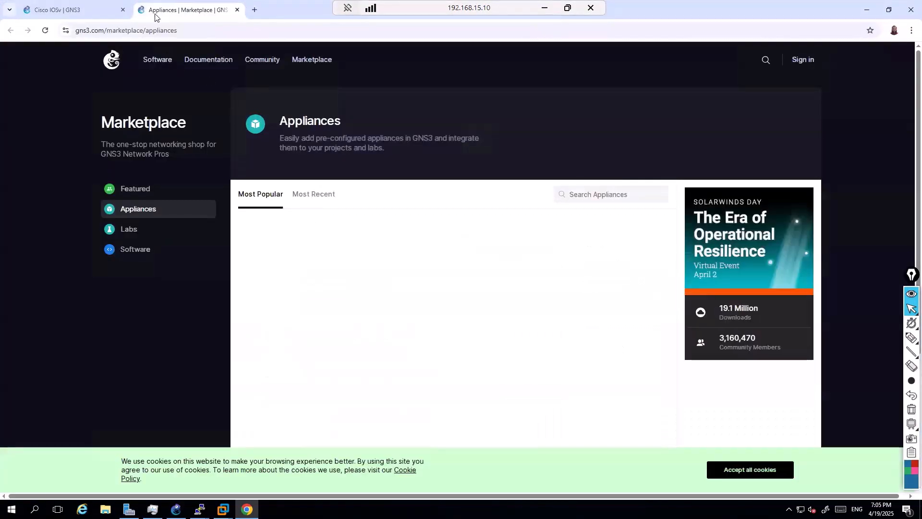
{"action": "left_click", "coordinate": [105, 10]}
{"action": "left_click", "coordinate": [354, 190]}
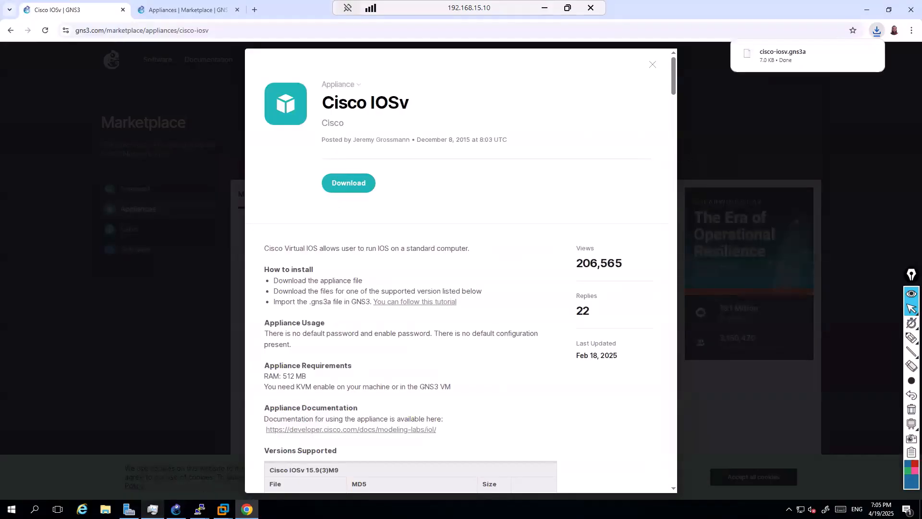
Return to GNS3 and import the downloaded cisco-iosv appliance file from Downloads
{"action": "left_click", "coordinate": [176, 507]}
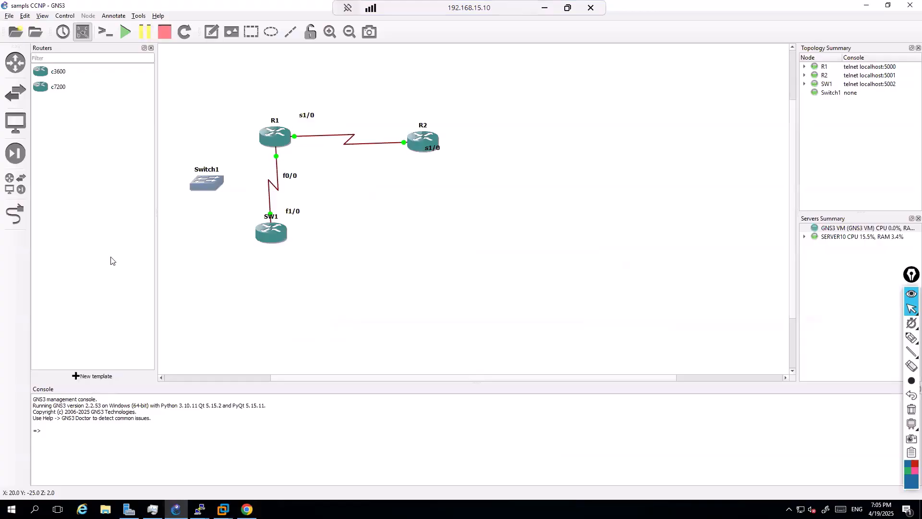
{"action": "left_click", "coordinate": [9, 15]}
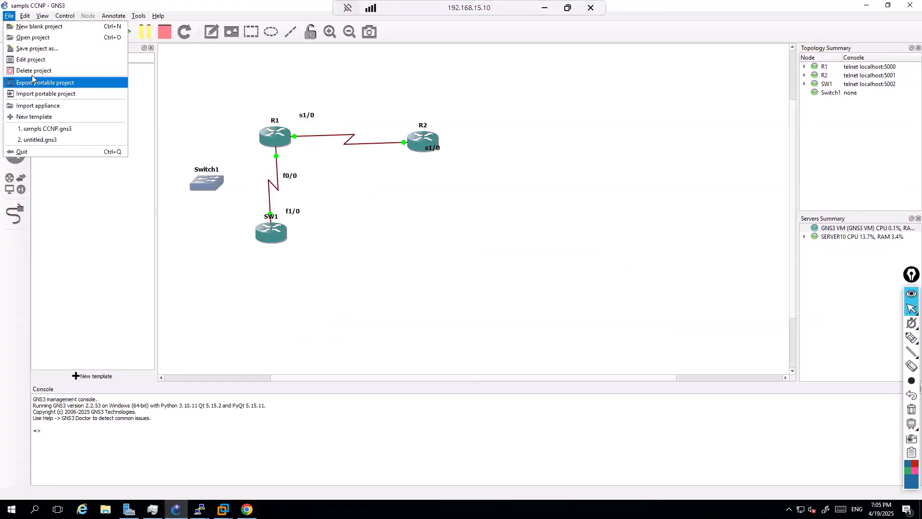
{"action": "left_click", "coordinate": [37, 107]}
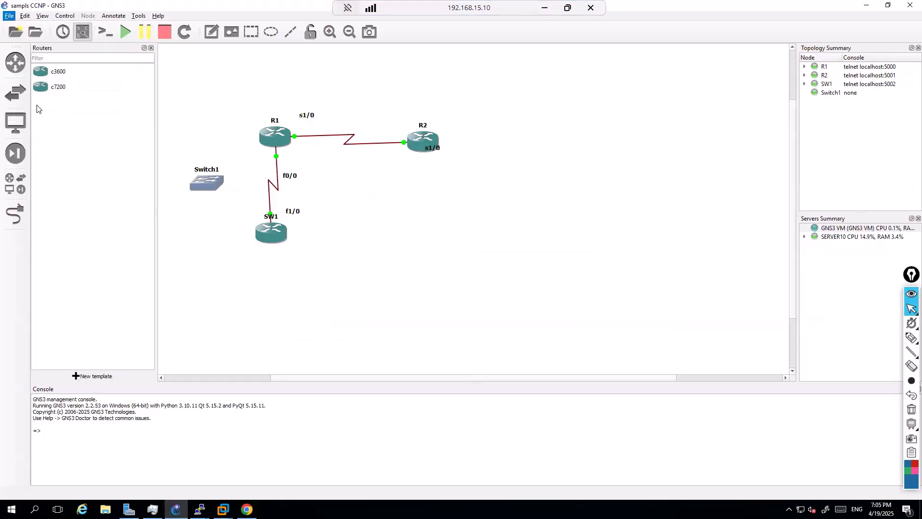
{"action": "left_click", "coordinate": [129, 133]}
{"action": "left_click", "coordinate": [378, 254]}
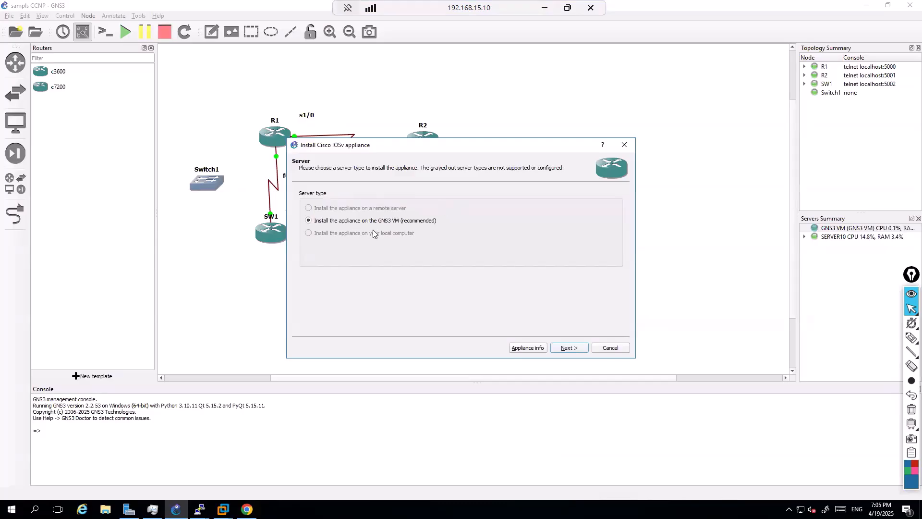
Circle the Servers Summary entries with the annotation pen, and return to the normal pointer
{"action": "left_click", "coordinate": [910, 340]}
{"action": "mouse_move", "coordinate": [908, 245]}
{"action": "left_mouse_down"}
{"action": "mouse_move", "coordinate": [807, 248]}
{"action": "mouse_move", "coordinate": [888, 239]}
{"action": "left_mouse_up"}
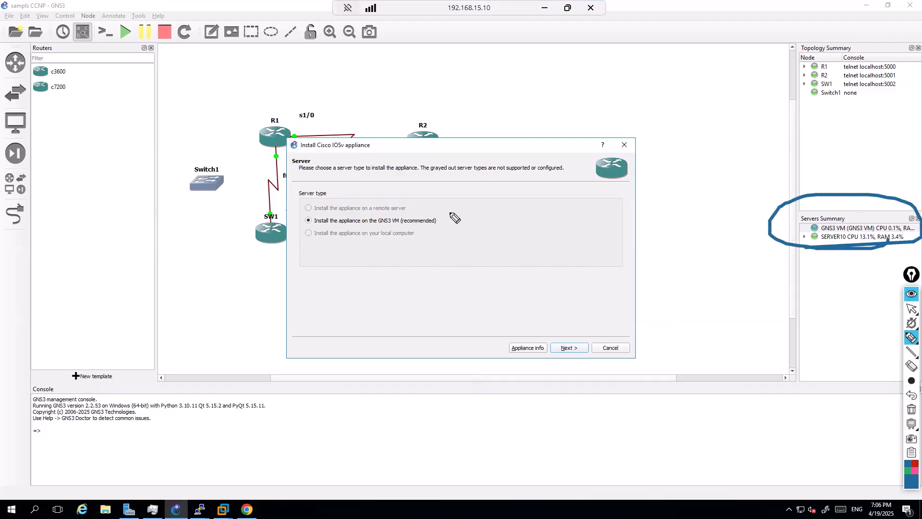
{"action": "left_click", "coordinate": [480, 234]}
{"action": "right_click", "coordinate": [448, 239]}
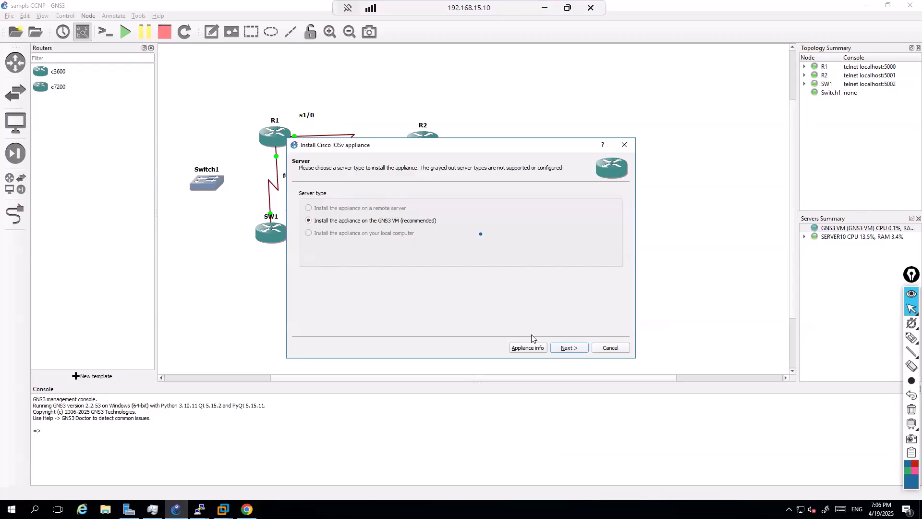
Accept installation on the GNS3 VM with the /usr/bin/qemu-system-x86_64 (v4.2.1) binary, and look through the required IOSv files
{"action": "left_click", "coordinate": [565, 347]}
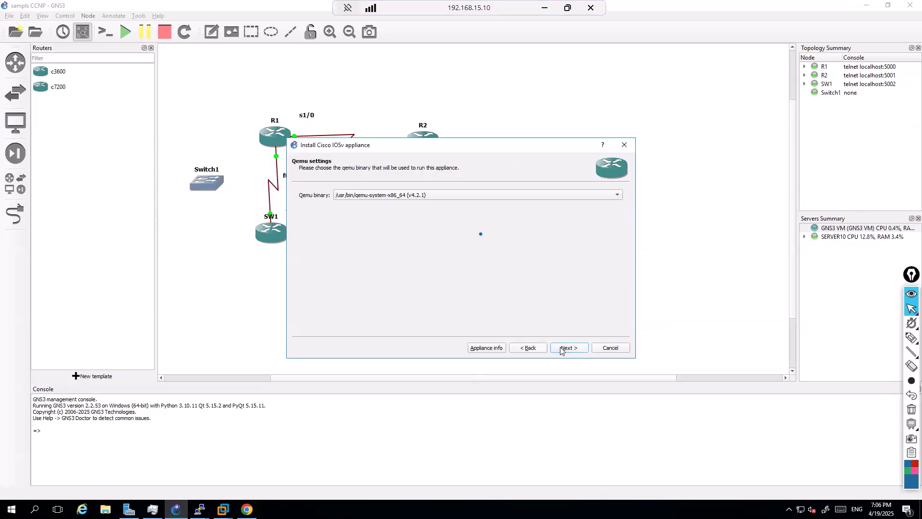
{"action": "left_click", "coordinate": [557, 348]}
{"action": "scroll", "coordinate": [548, 259], "scroll_direction": "down", "scroll_amount": 6}
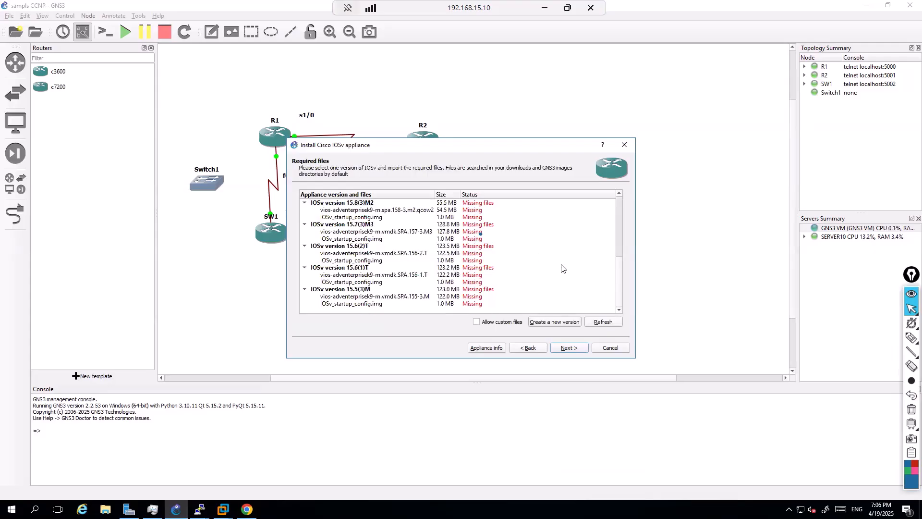
Open the IOSV folder inside SOFTWARES SERVER on Local Disk (C:) in File Explorer
{"action": "left_click", "coordinate": [106, 509]}
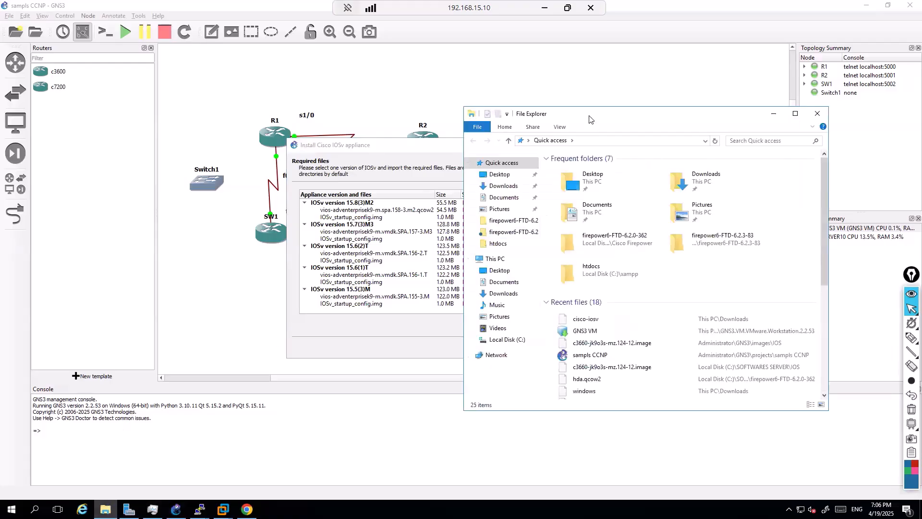
{"action": "left_click_drag", "start_coordinate": [590, 115], "coordinate": [350, 119]}
{"action": "left_click", "coordinate": [267, 342]}
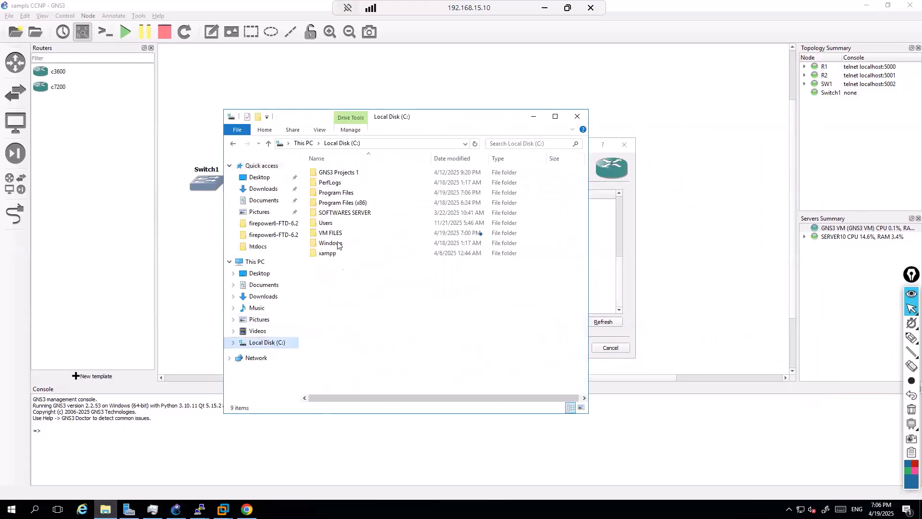
{"action": "double_click", "coordinate": [349, 213]}
{"action": "left_click", "coordinate": [342, 224]}
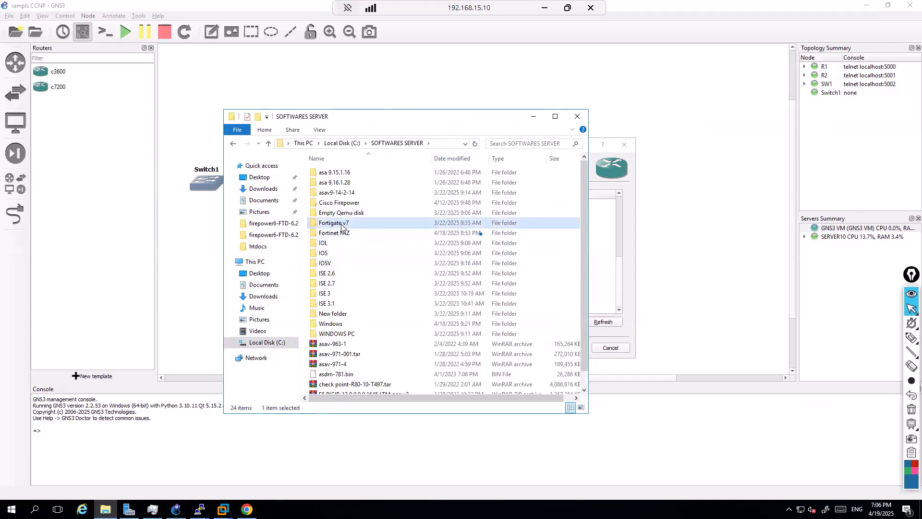
{"action": "left_click", "coordinate": [331, 265]}
{"action": "double_click", "coordinate": [331, 266]}
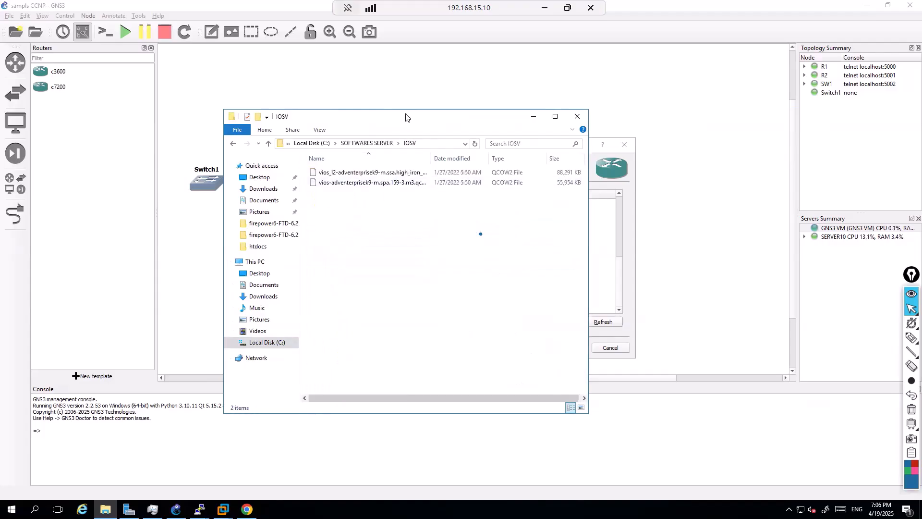
Widen the Name column to read the full vios image file names, and return to the Cisco IOSv appliance installer
{"action": "left_click_drag", "start_coordinate": [358, 124], "coordinate": [227, 123]}
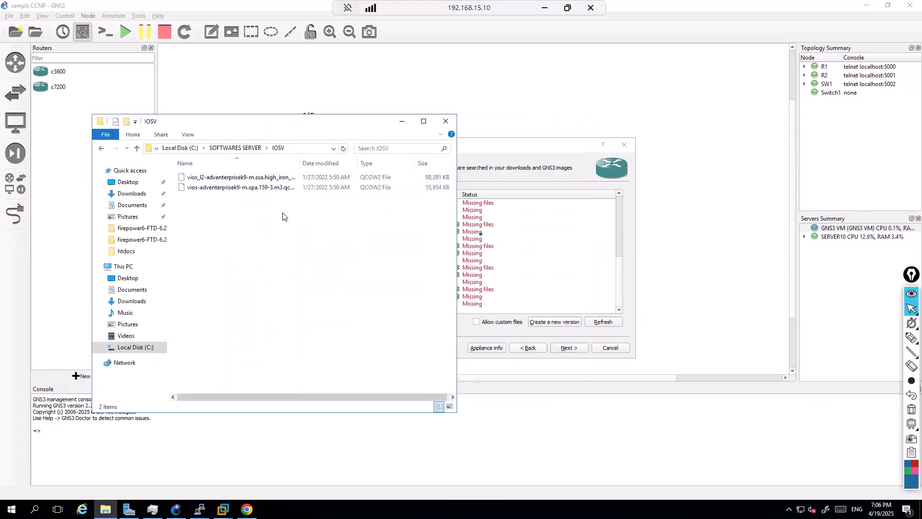
{"action": "left_click_drag", "start_coordinate": [299, 164], "coordinate": [345, 163]}
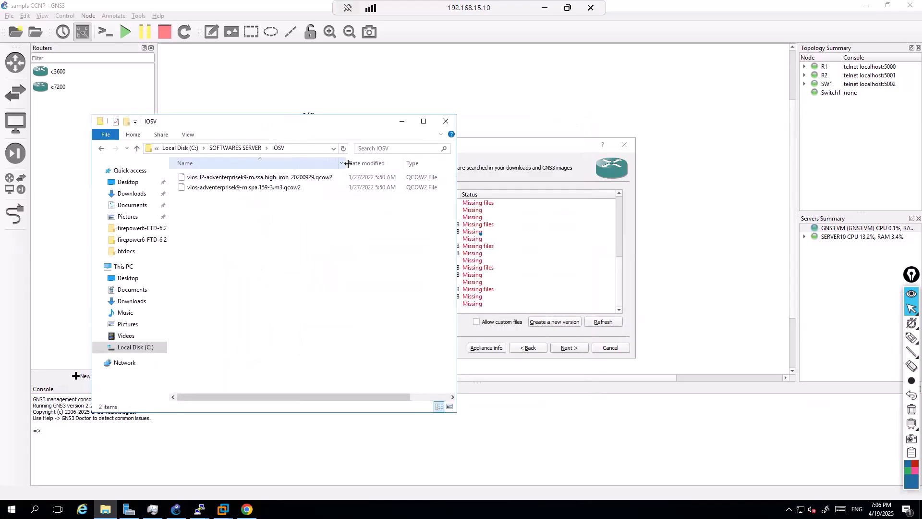
{"action": "left_click", "coordinate": [272, 190]}
{"action": "left_click", "coordinate": [498, 164]}
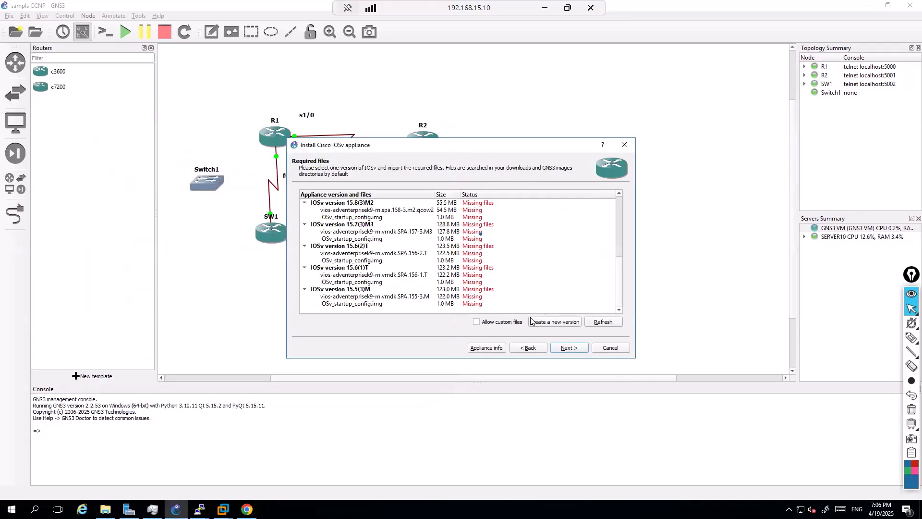
Create a new appliance version named 15.9, accepting the suggested disk image file names
{"action": "left_click", "coordinate": [548, 326]}
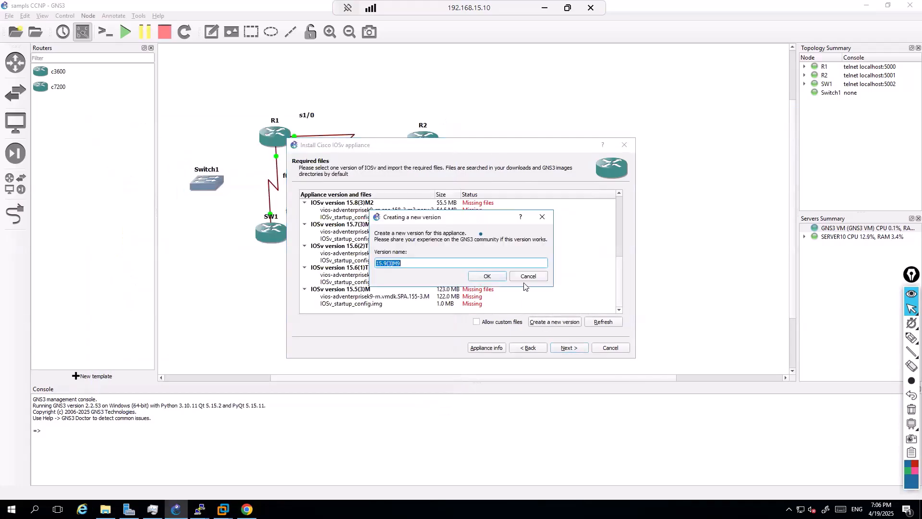
{"action": "type", "text": "15.9"}
{"action": "left_click", "coordinate": [489, 276]}
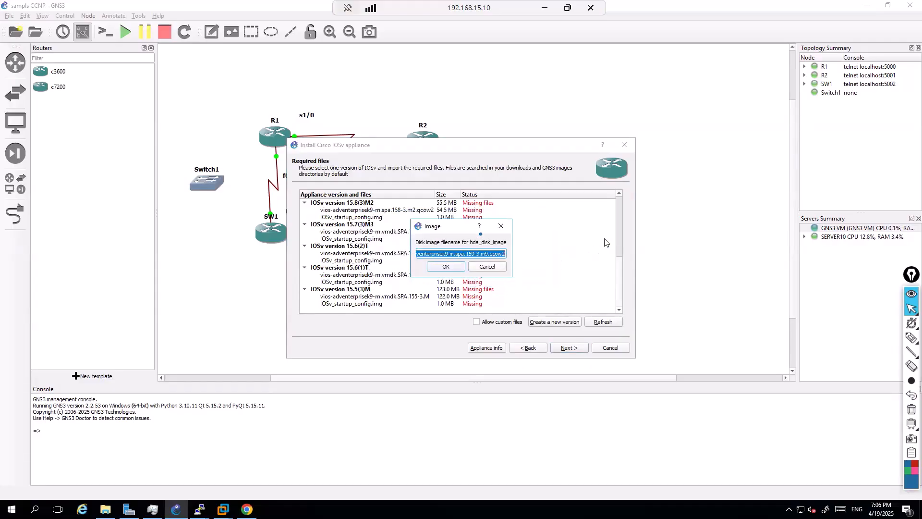
{"action": "left_click", "coordinate": [444, 266]}
{"action": "left_click", "coordinate": [444, 267]}
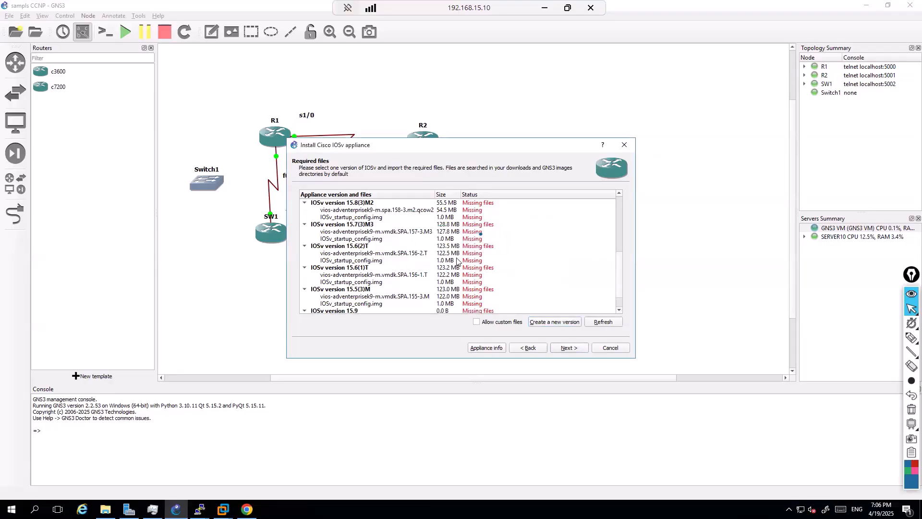
Import vios-adventerprisek9-m.spa.159-3.m3.qcow2 from the IOSV folder in SOFTWARES SERVER on Local Disk (C:) as the main disk image of IOSv version 15.9
{"action": "left_click", "coordinate": [619, 298]}
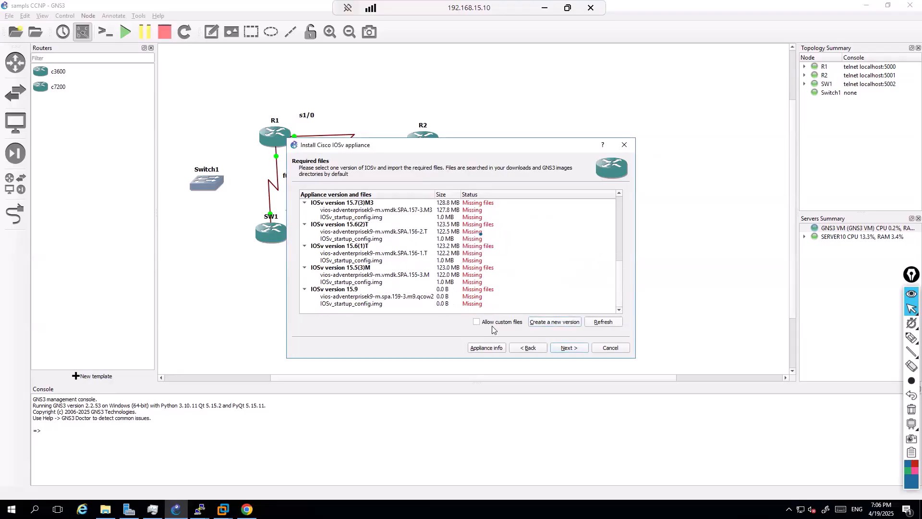
{"action": "left_click", "coordinate": [363, 298]}
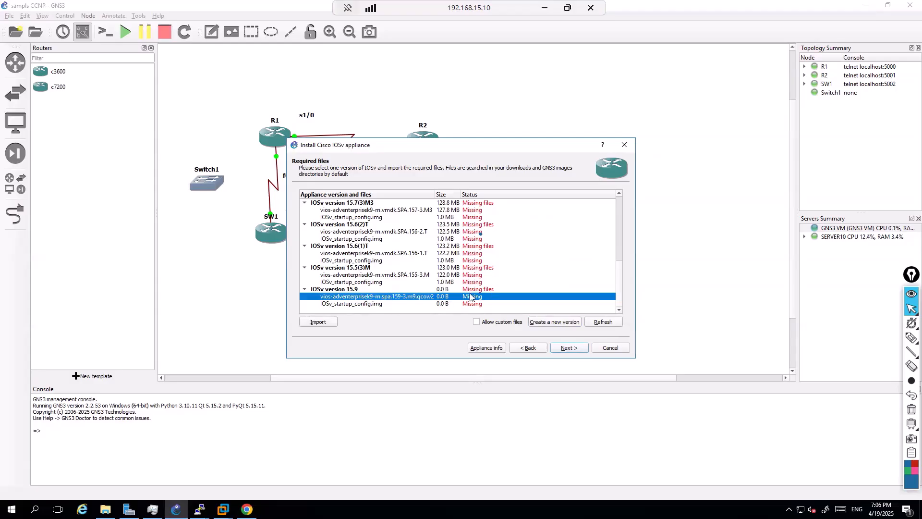
{"action": "left_click", "coordinate": [318, 322]}
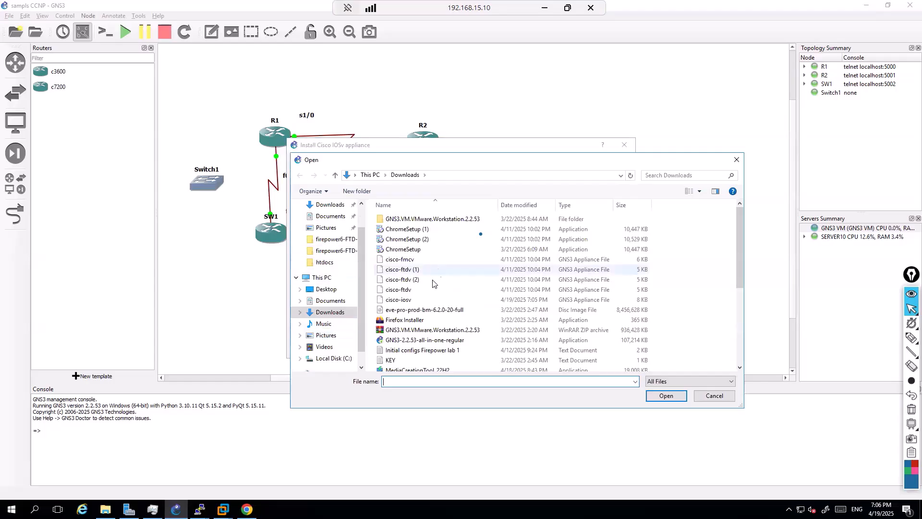
{"action": "left_click", "coordinate": [320, 357]}
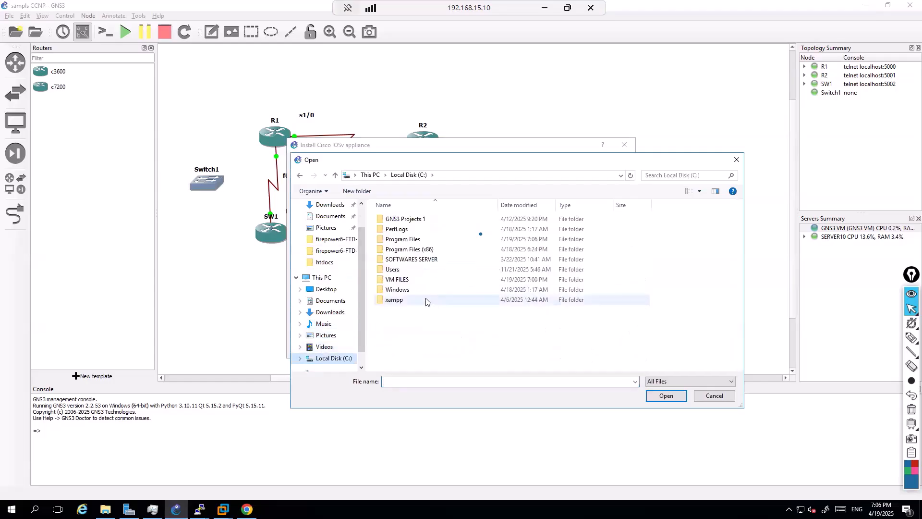
{"action": "double_click", "coordinate": [417, 259]}
{"action": "double_click", "coordinate": [397, 300]}
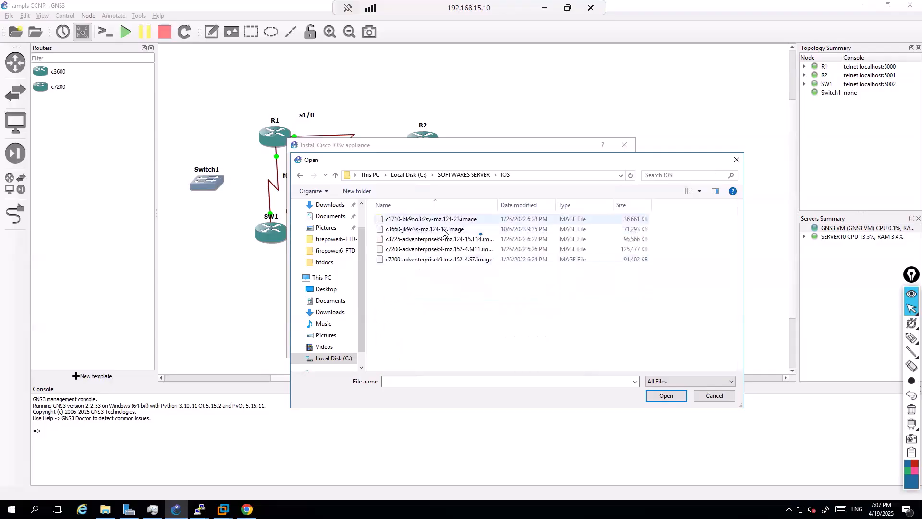
{"action": "left_click", "coordinate": [464, 175]}
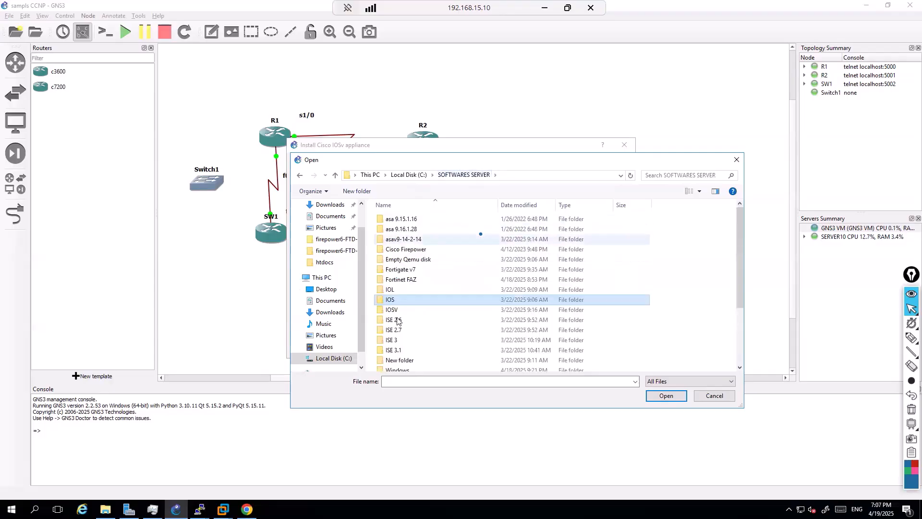
{"action": "double_click", "coordinate": [398, 310]}
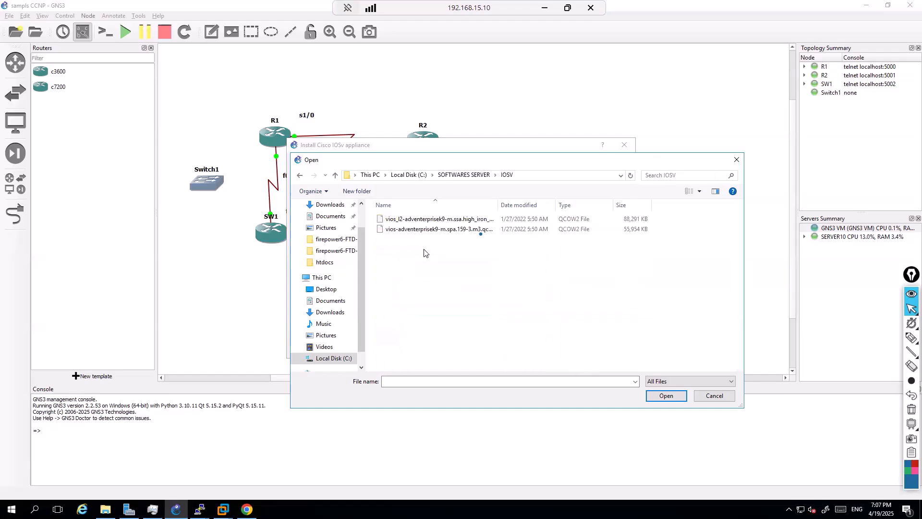
{"action": "left_click_drag", "start_coordinate": [498, 208], "coordinate": [557, 210]}
{"action": "double_click", "coordinate": [464, 229]}
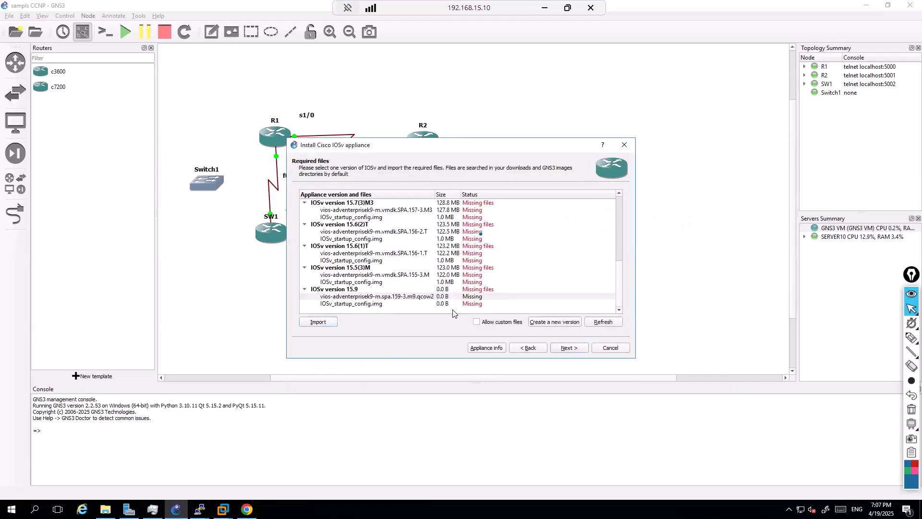
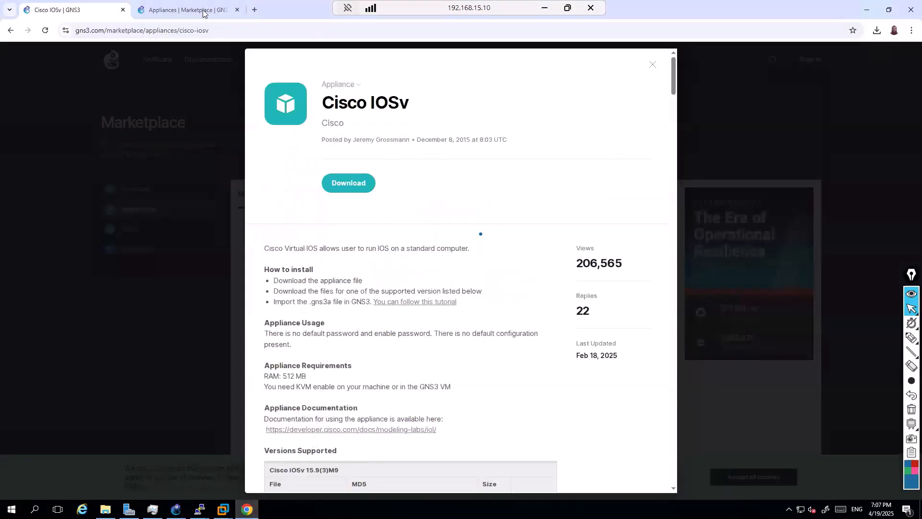
Search Google for "iosv_startup_config img" in place of the Appliances marketplace page in Chrome
{"action": "left_click", "coordinate": [202, 10]}
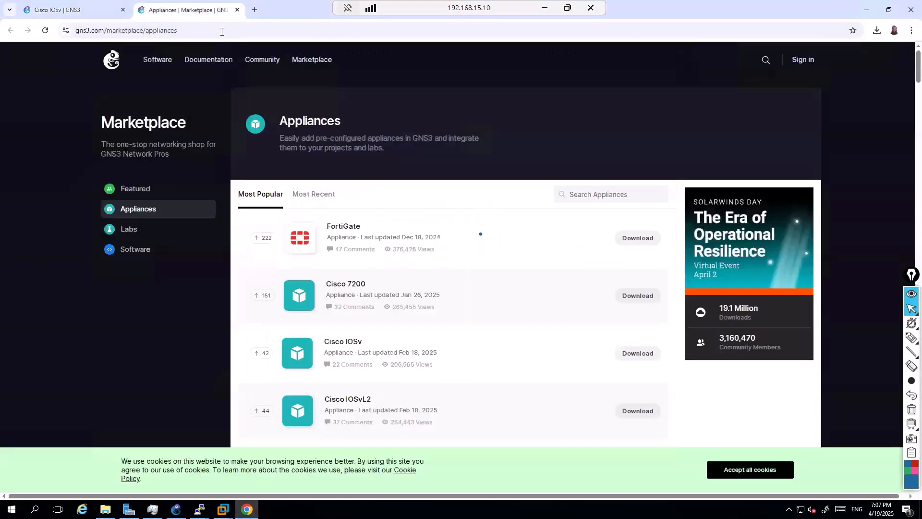
{"action": "left_click", "coordinate": [220, 28]}
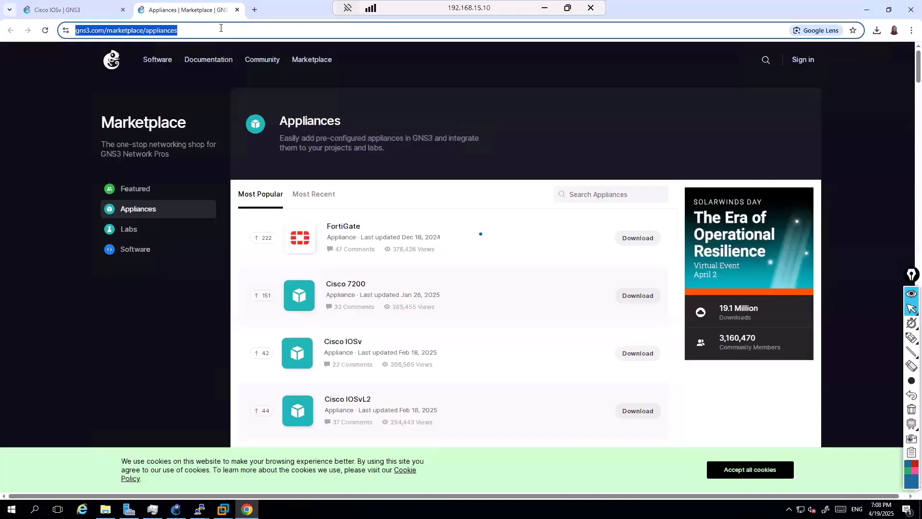
{"action": "key", "text": "BackSpace"}
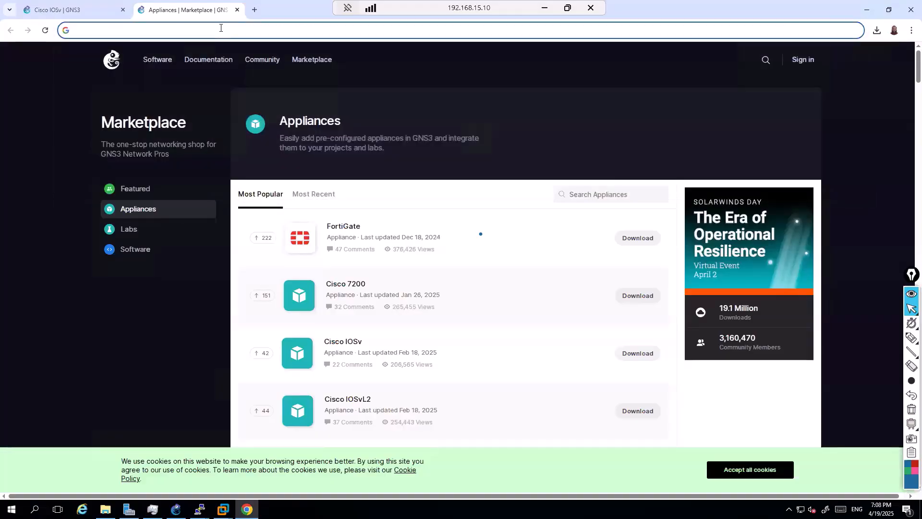
{"action": "type", "text": "iosv"}
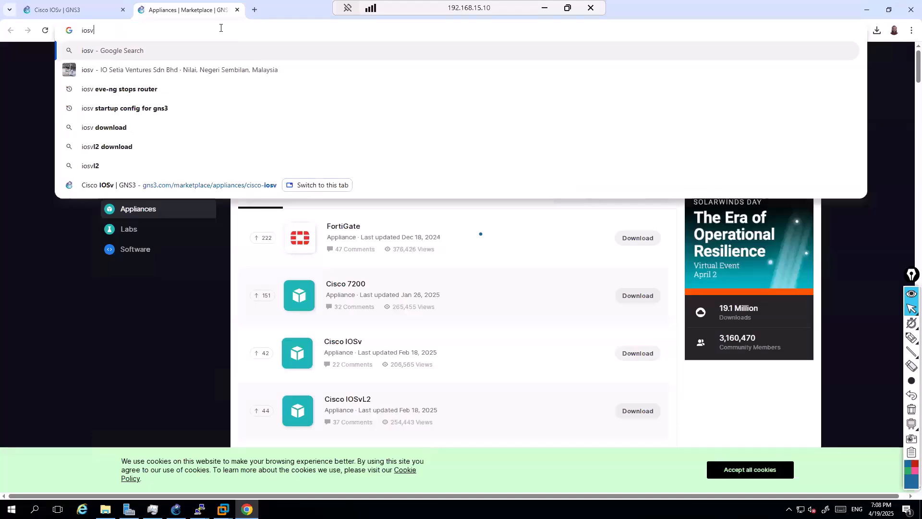
{"action": "type", "text": "_st"}
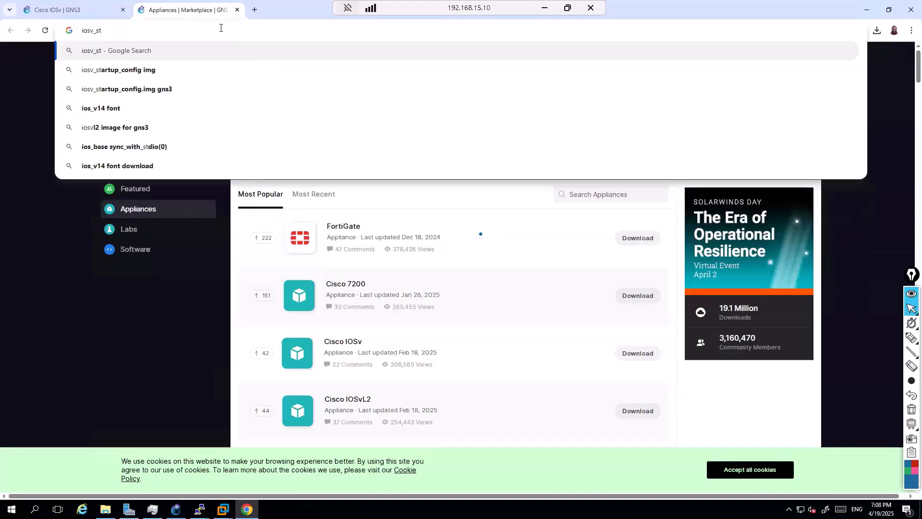
{"action": "key", "text": "Down"}
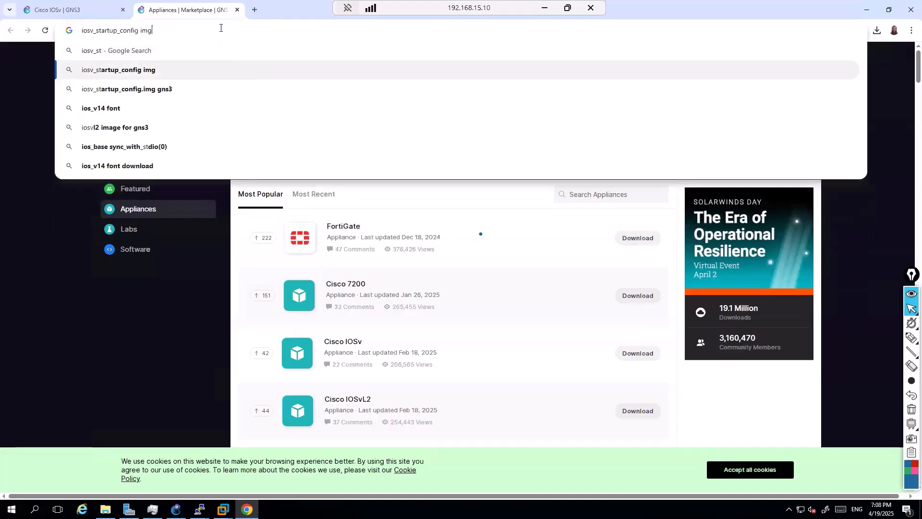
{"action": "key", "text": "Return"}
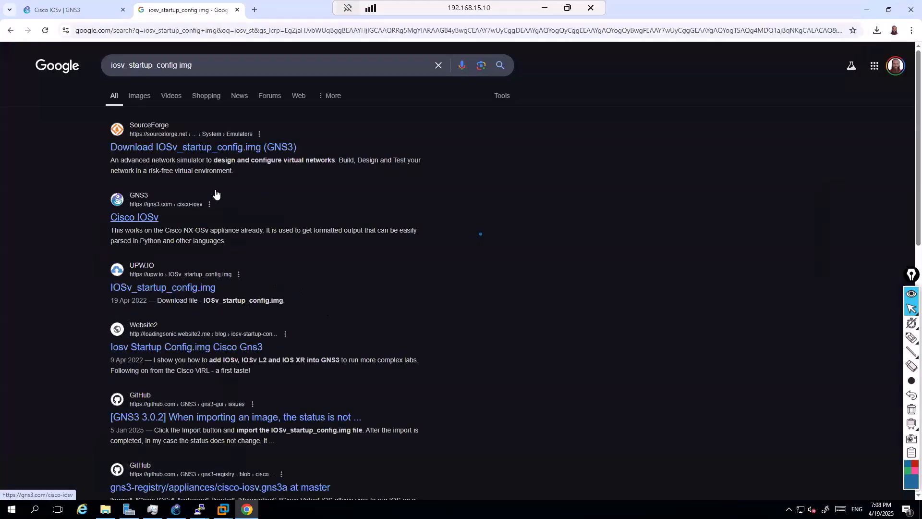
View the SourceForge result for IOSv_startup_config.img, return to the results, and refine the search to "iosv_startup_config img download"
{"action": "left_click", "coordinate": [230, 153]}
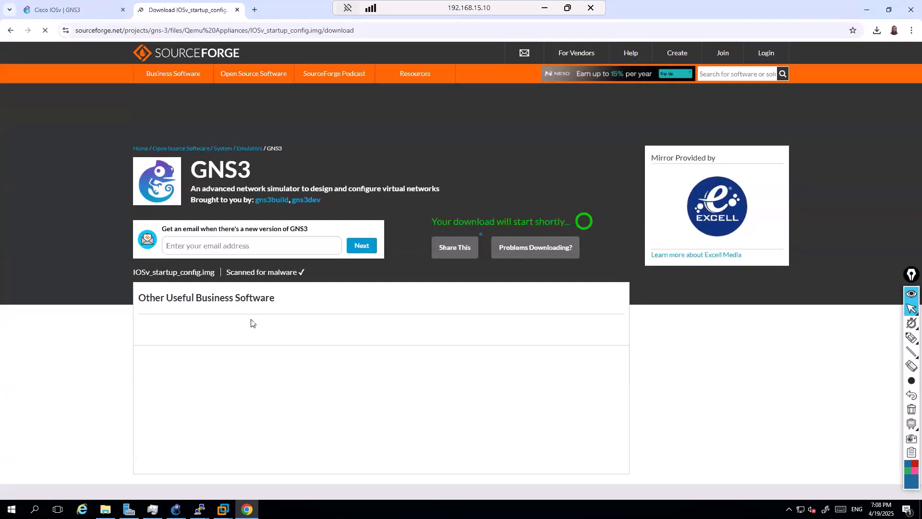
{"action": "left_click", "coordinate": [11, 30]}
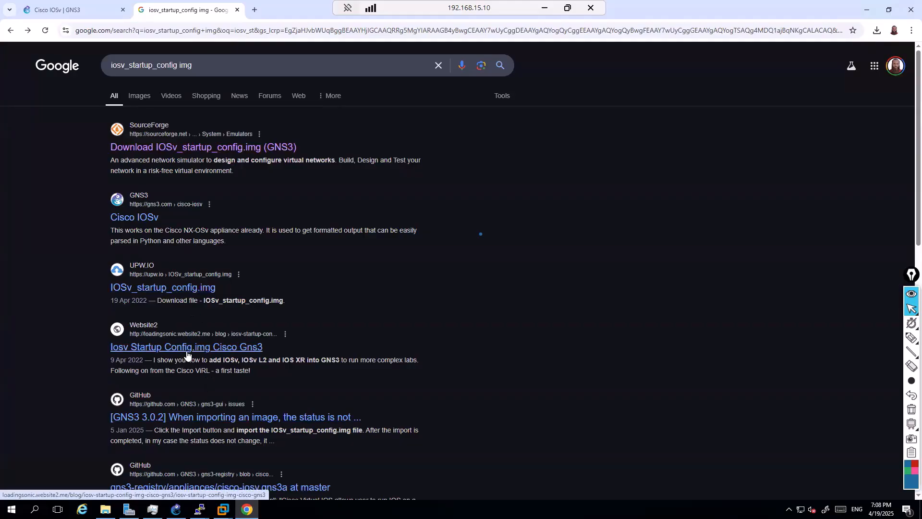
{"action": "left_click", "coordinate": [208, 64]}
{"action": "type", "text": "download"}
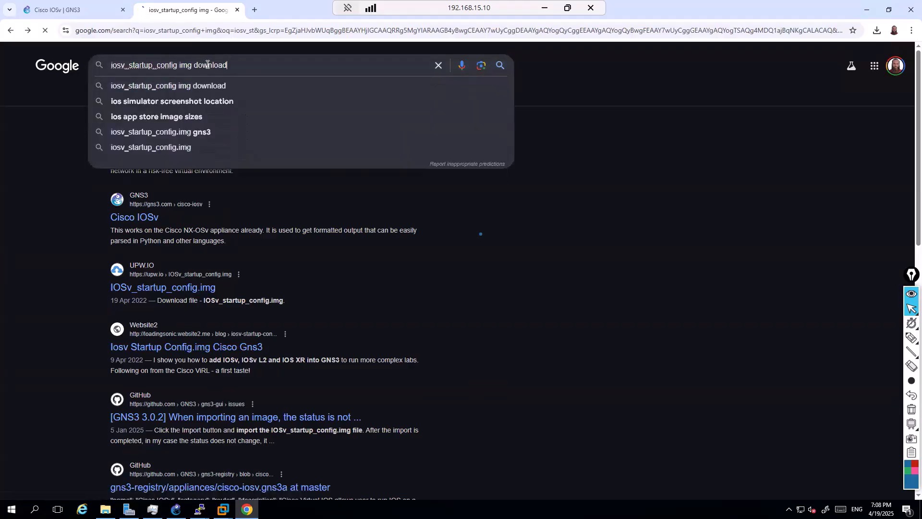
{"action": "key", "text": "Return"}
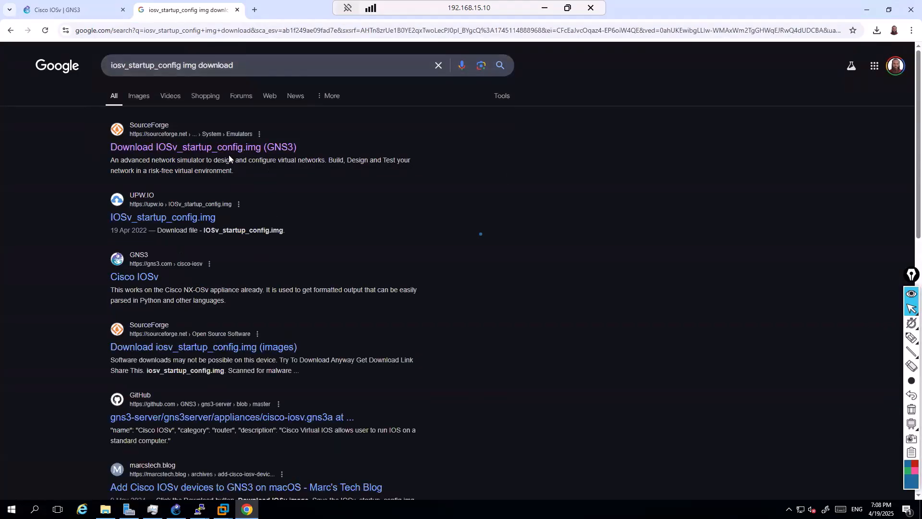
Open the SourceForge download page for IOSv_startup_config.img, look it over, and return to the Cisco IOSv installer in GNS3
{"action": "left_click", "coordinate": [244, 151]}
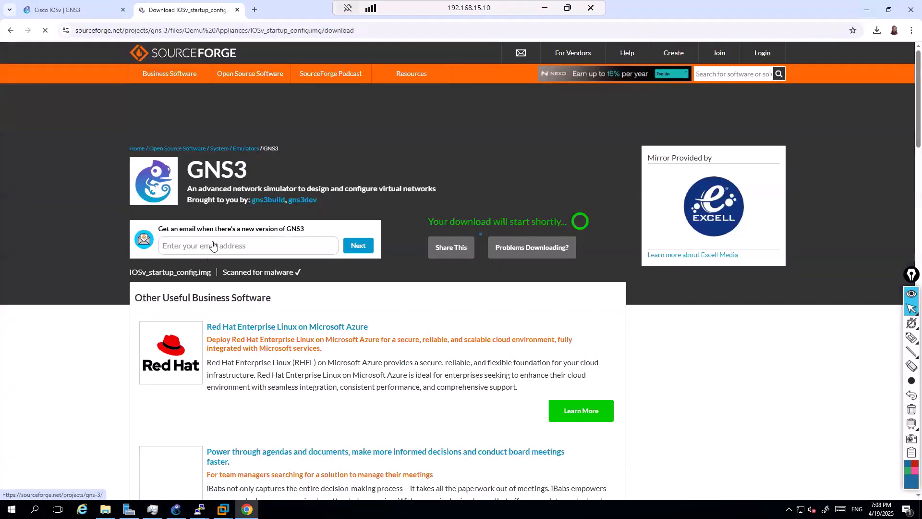
{"action": "scroll", "coordinate": [301, 269], "scroll_direction": "down", "scroll_amount": 1}
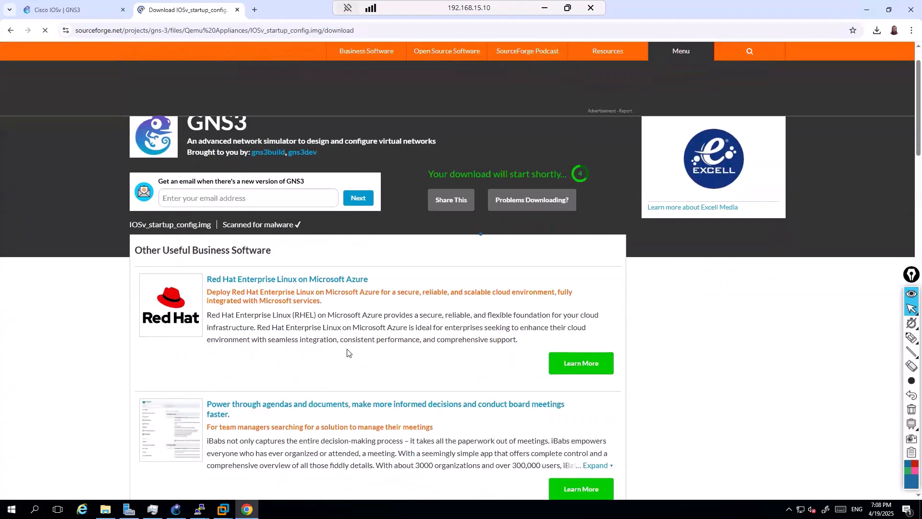
{"action": "scroll", "coordinate": [412, 399], "scroll_direction": "down", "scroll_amount": 1}
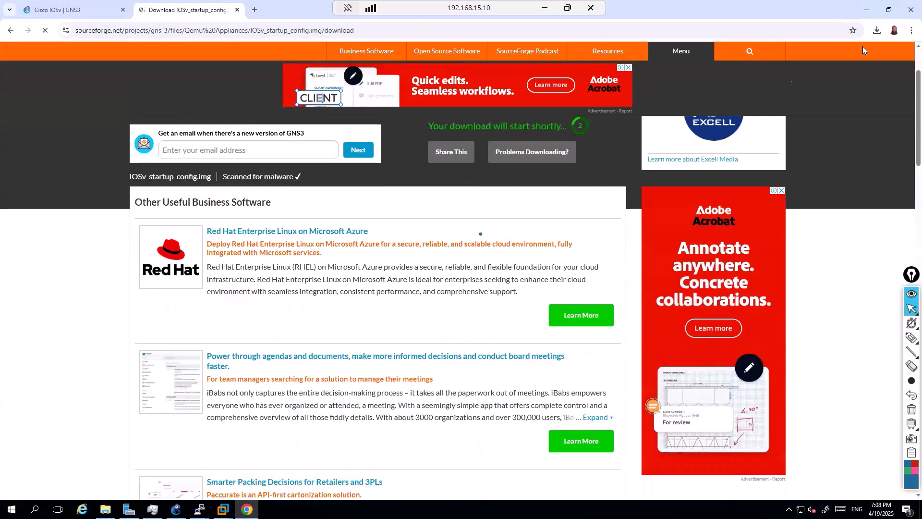
{"action": "left_click", "coordinate": [867, 10]}
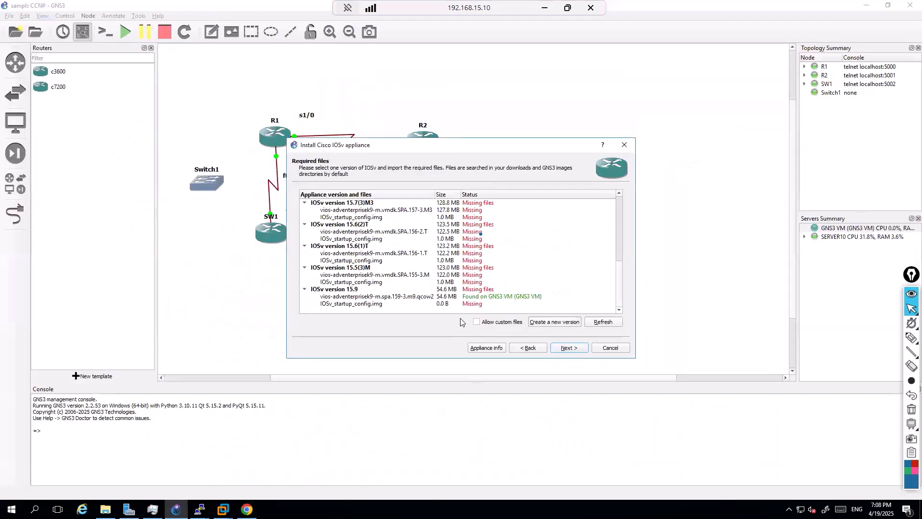
Look for a file to import as version 15.9's IOSv_startup_config.img in the IOSV and SOFTWARES SERVER folders, and dismiss the file browser
{"action": "left_click", "coordinate": [479, 304]}
{"action": "left_click", "coordinate": [318, 321]}
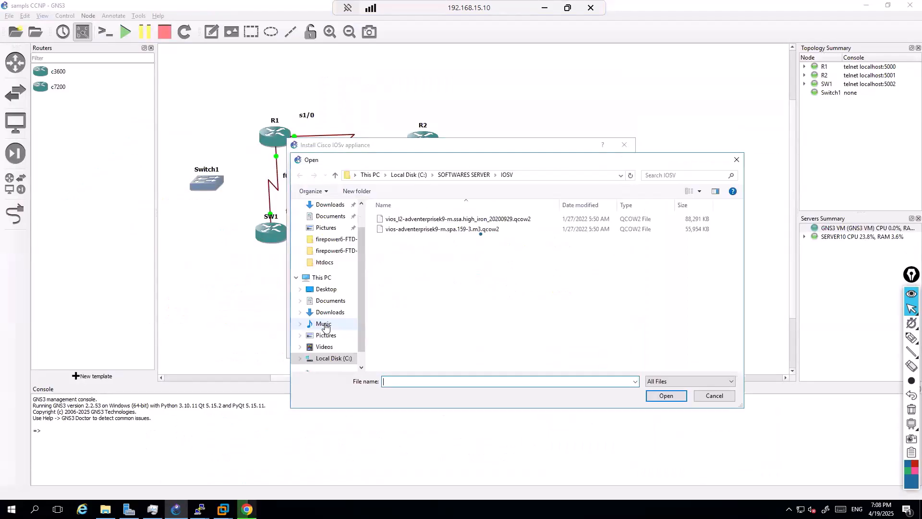
{"action": "left_click", "coordinate": [736, 159]}
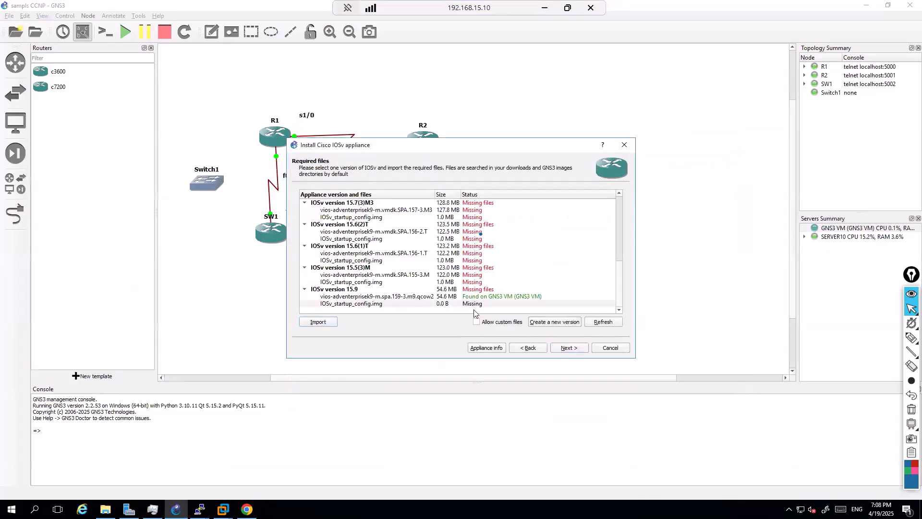
{"action": "left_click", "coordinate": [319, 322]}
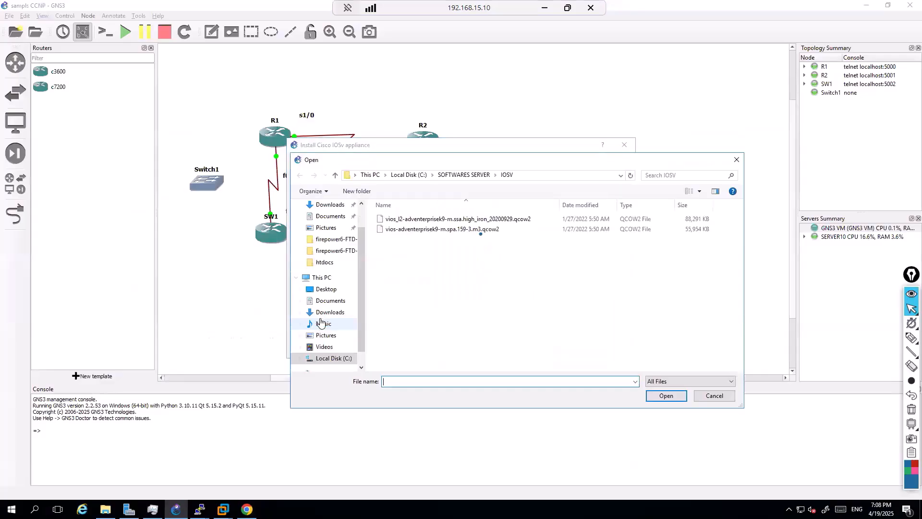
{"action": "left_click", "coordinate": [462, 175]}
{"action": "scroll", "coordinate": [416, 301], "scroll_direction": "down", "scroll_amount": 2}
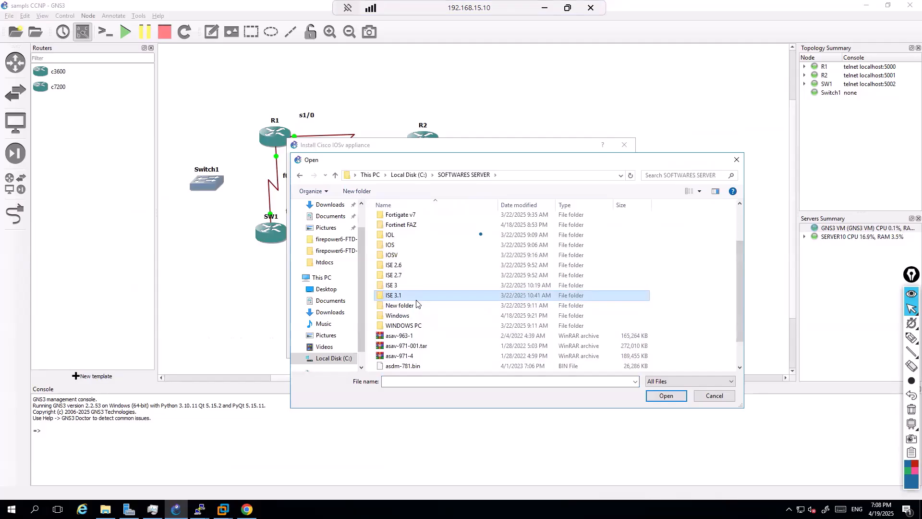
{"action": "scroll", "coordinate": [500, 307], "scroll_direction": "down", "scroll_amount": 1}
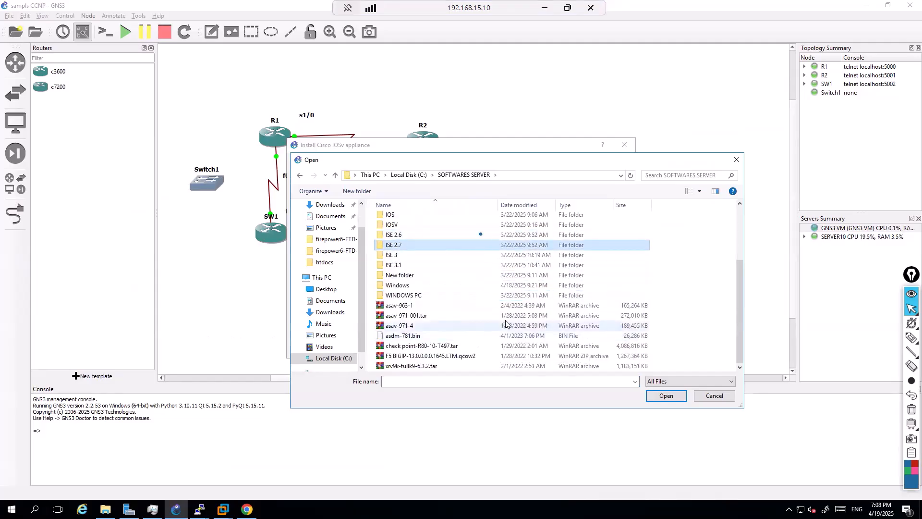
{"action": "left_click", "coordinate": [736, 159]}
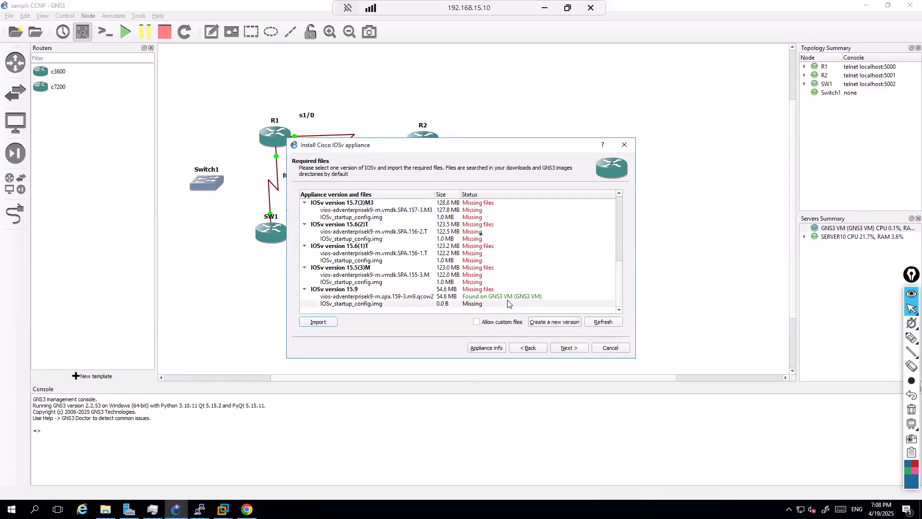
Import empty8G.qcow2 from the Empty Qemu disk folder as version 15.9's IOSv_startup_config.img
{"action": "left_click", "coordinate": [318, 322]}
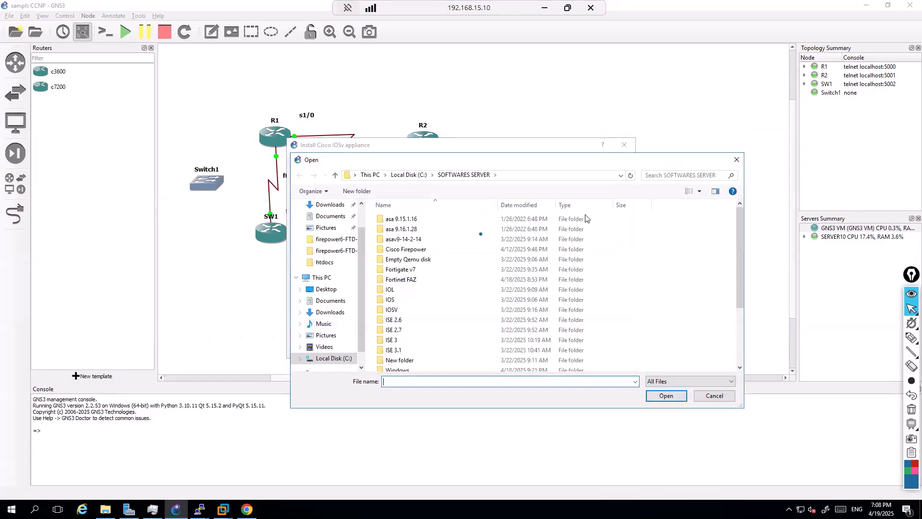
{"action": "double_click", "coordinate": [427, 259]}
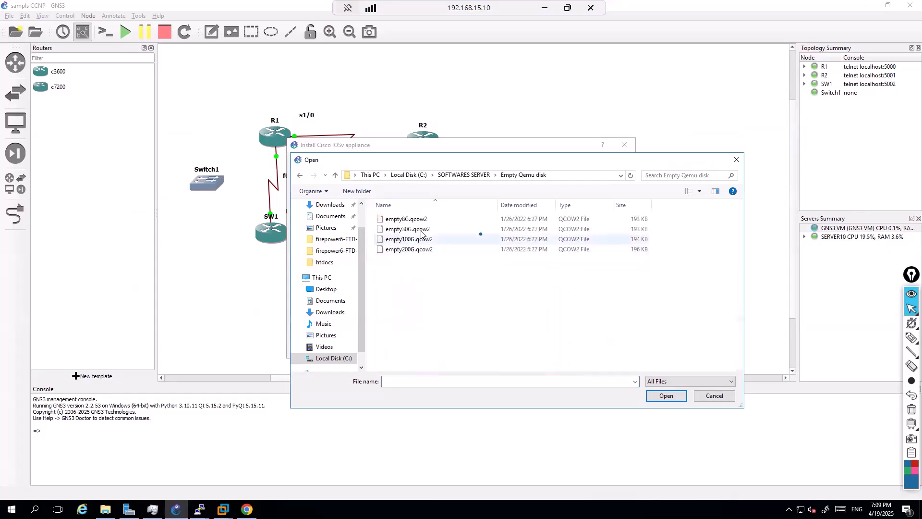
{"action": "left_click_drag", "start_coordinate": [425, 163], "coordinate": [602, 110]}
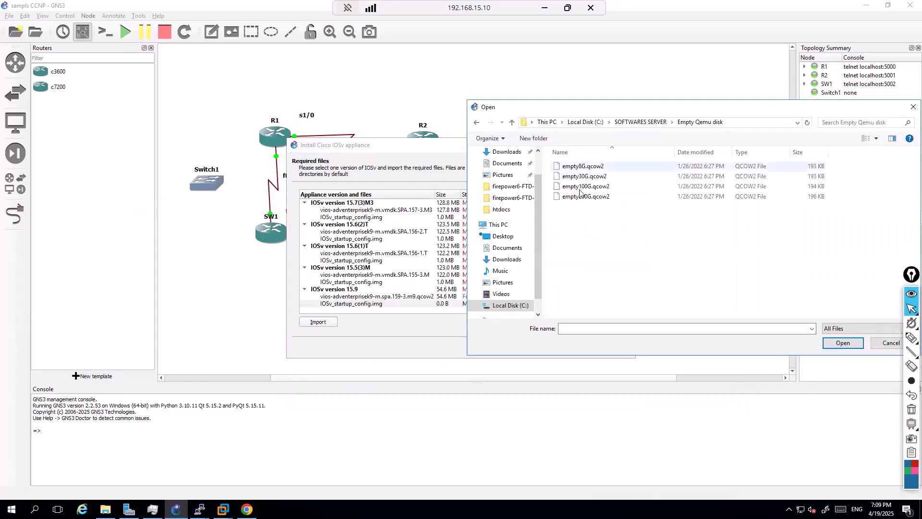
{"action": "double_click", "coordinate": [601, 168]}
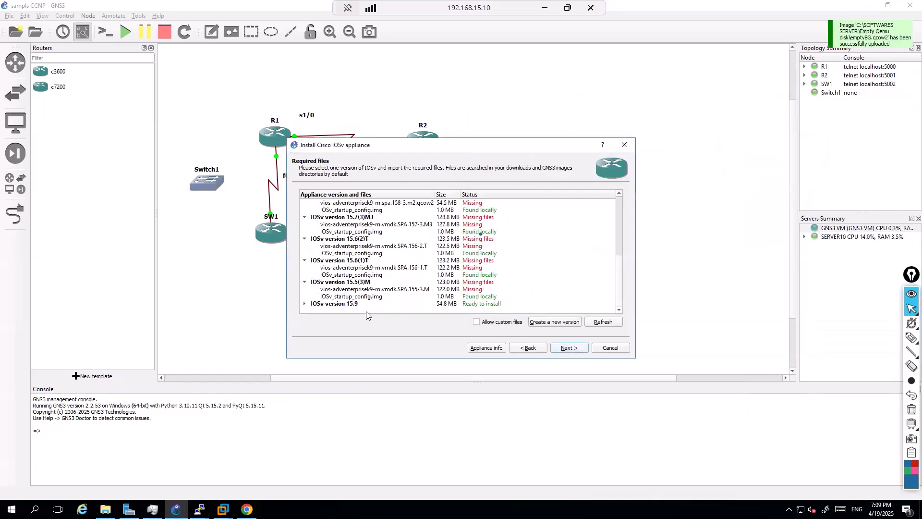
Expand IOSv version 15.9 to check its files, install that version, and finish the appliance wizard
{"action": "left_click", "coordinate": [351, 298]}
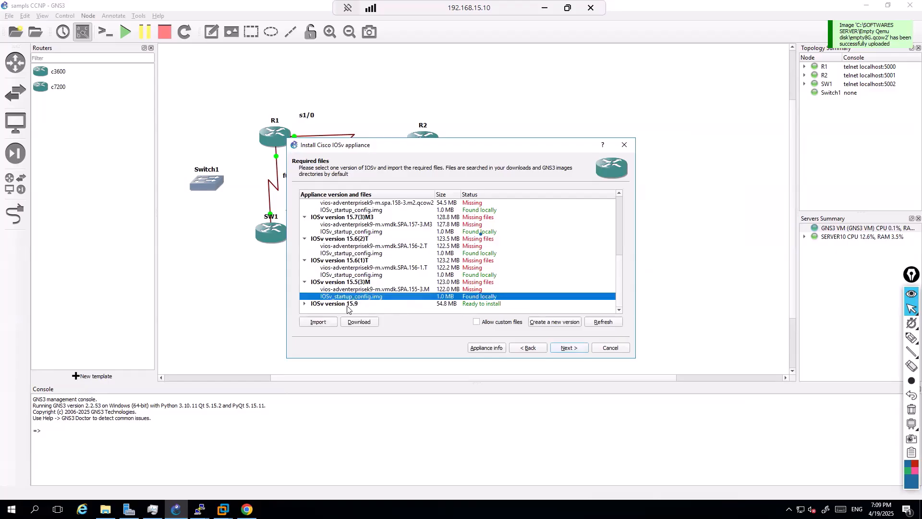
{"action": "left_click", "coordinate": [346, 305]}
{"action": "left_click", "coordinate": [304, 303]}
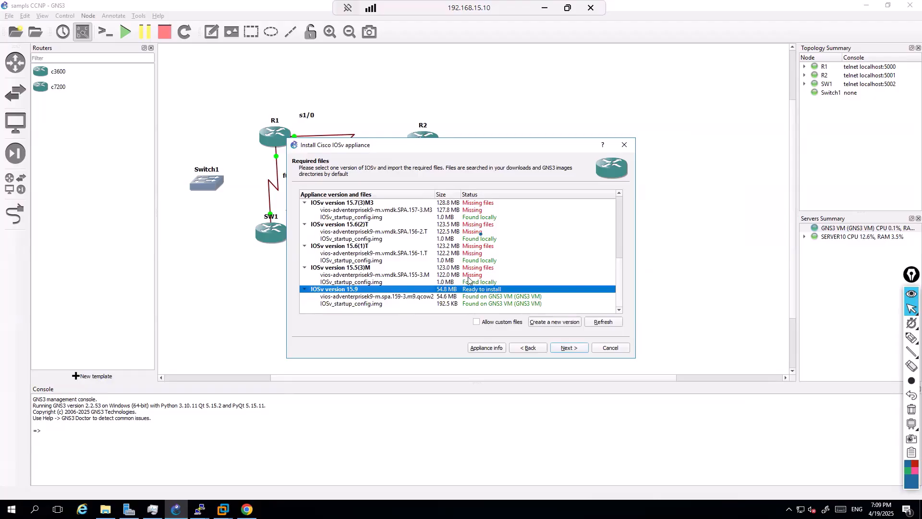
{"action": "left_click", "coordinate": [567, 350]}
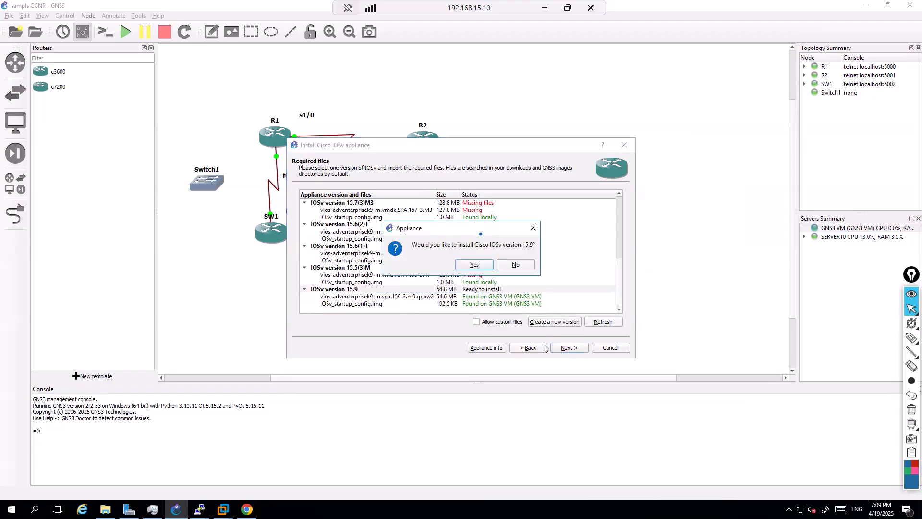
{"action": "left_click", "coordinate": [476, 265]}
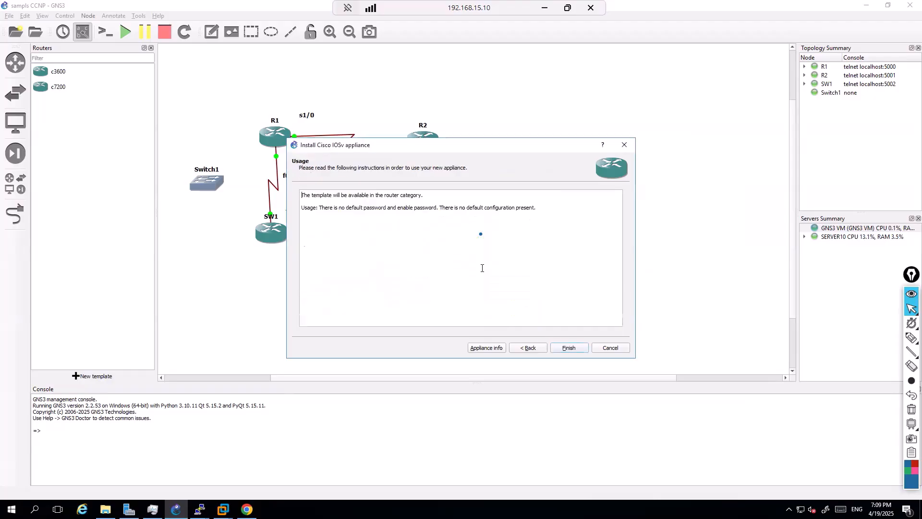
{"action": "left_click", "coordinate": [565, 348]}
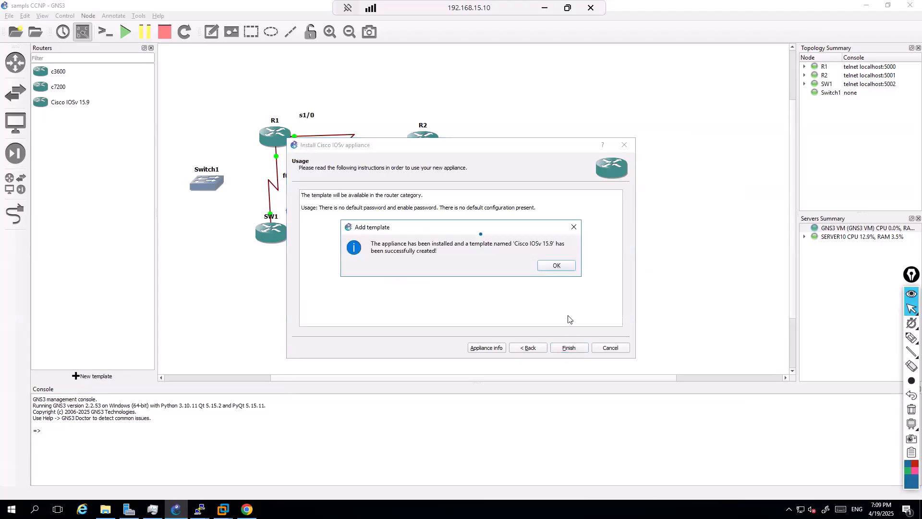
{"action": "left_click", "coordinate": [556, 265]}
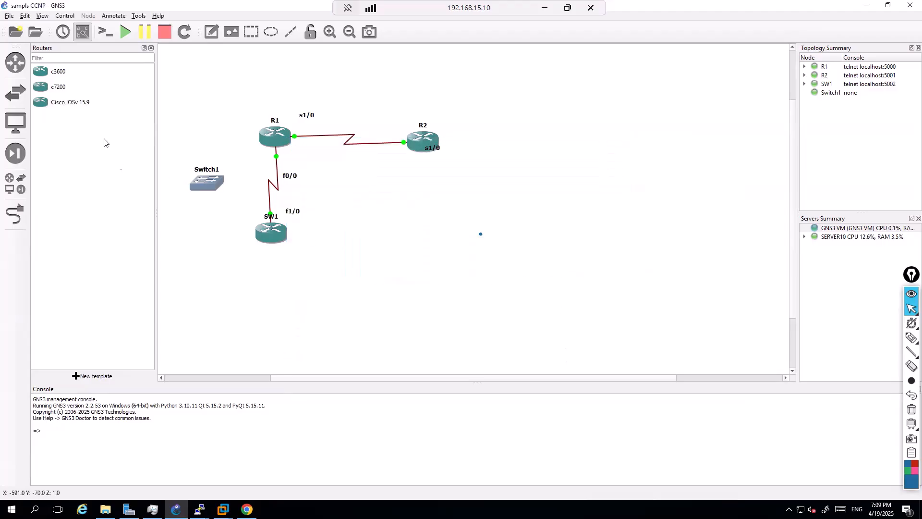
Place a Cisco IOSv 15.9 router in the empty area to the right of R2 and start it
{"action": "left_click", "coordinate": [67, 103]}
{"action": "left_click", "coordinate": [13, 63]}
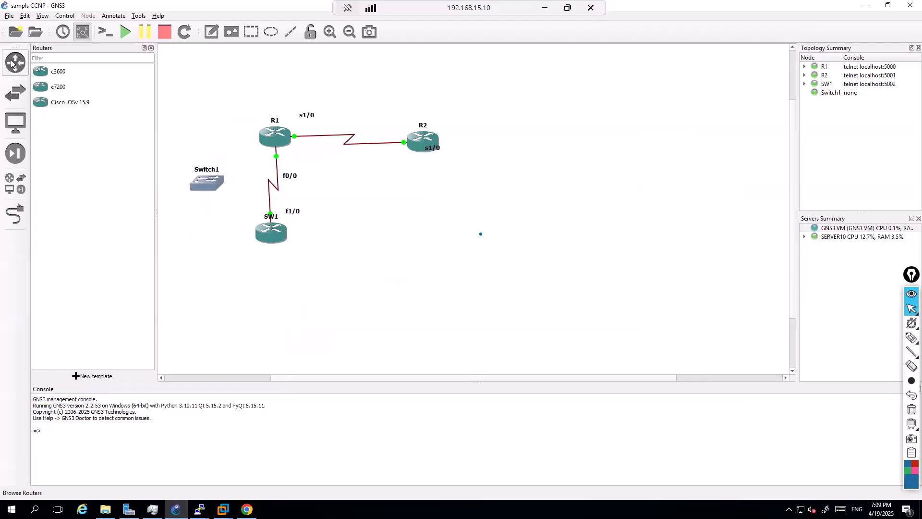
{"action": "left_click_drag", "start_coordinate": [57, 103], "coordinate": [639, 126]}
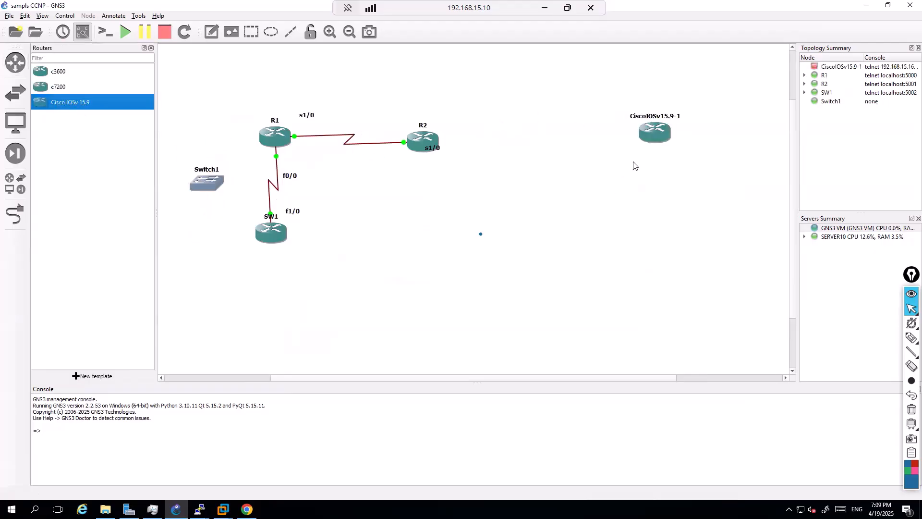
{"action": "right_click", "coordinate": [657, 133]}
{"action": "left_click", "coordinate": [690, 166]}
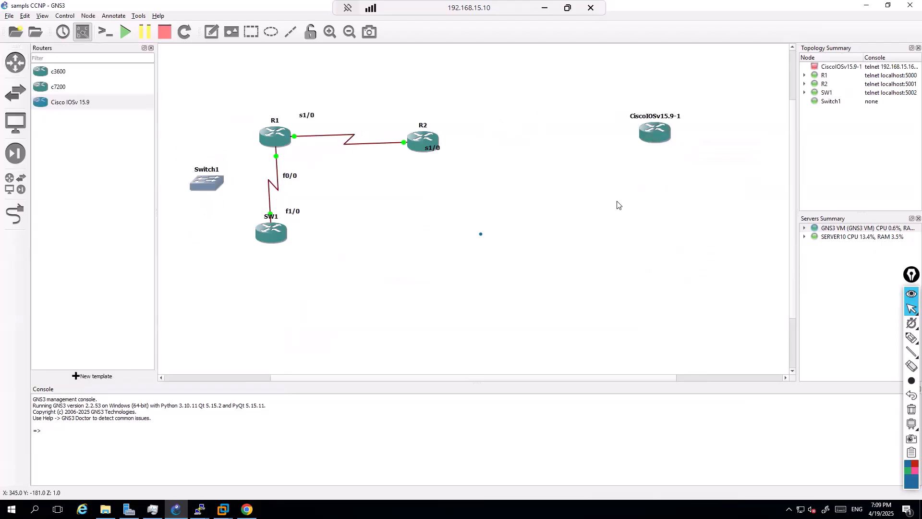
Select R1, R2 and SW1 together and stop them
{"action": "left_click_drag", "start_coordinate": [226, 84], "coordinate": [445, 260]}
{"action": "right_click", "coordinate": [281, 135]}
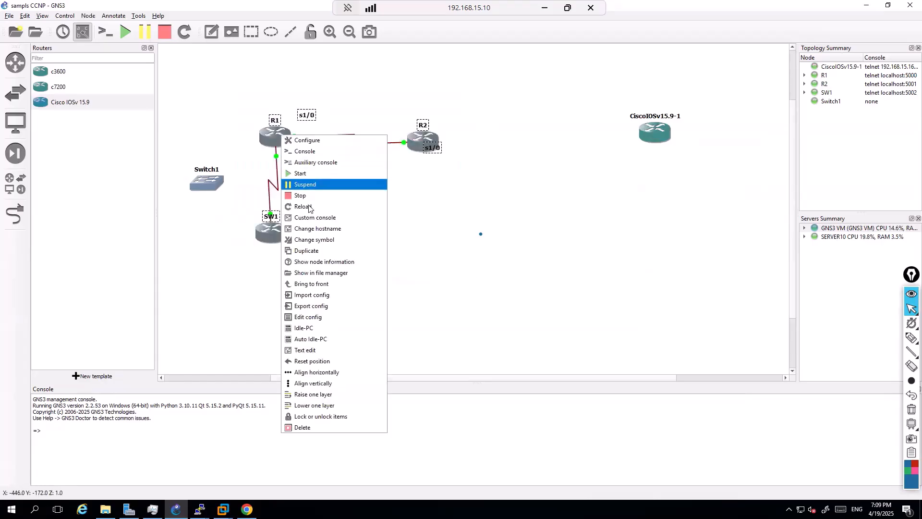
{"action": "left_click", "coordinate": [315, 193]}
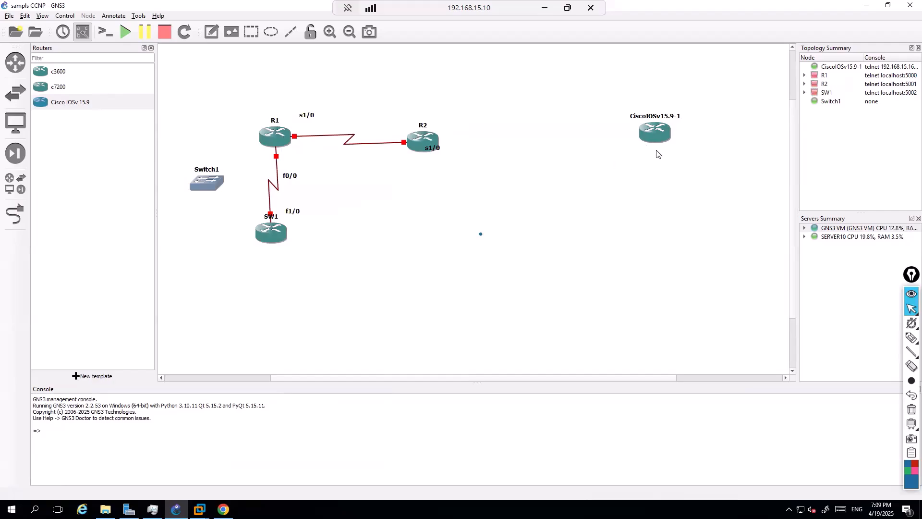
Open the console of the CiscoIOSv15.9-1 router and move its PuTTY window clear of the R1 and SW1 nodes
{"action": "right_click", "coordinate": [650, 132]}
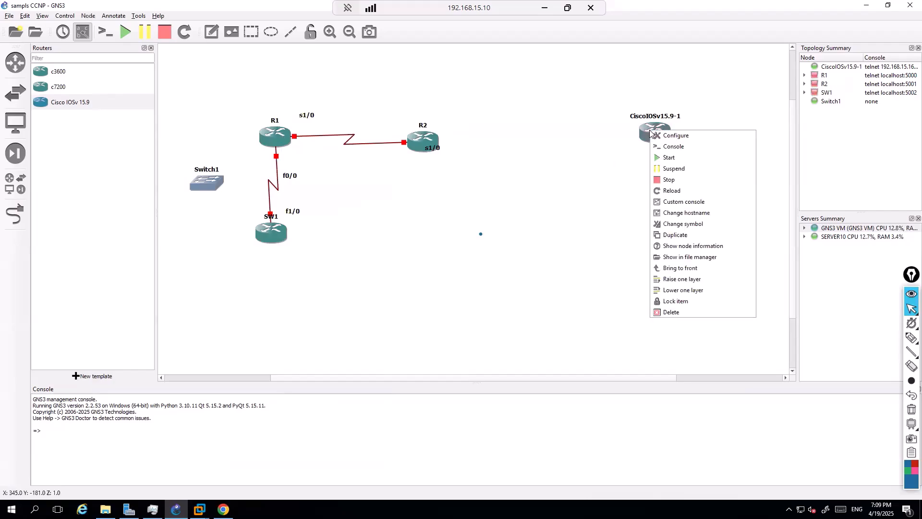
{"action": "left_click", "coordinate": [672, 147]}
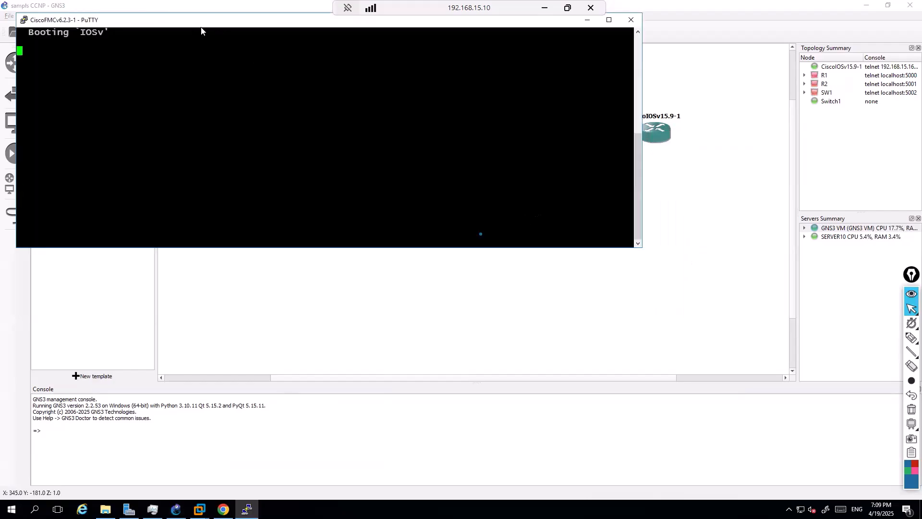
{"action": "left_click_drag", "start_coordinate": [233, 21], "coordinate": [543, 70]}
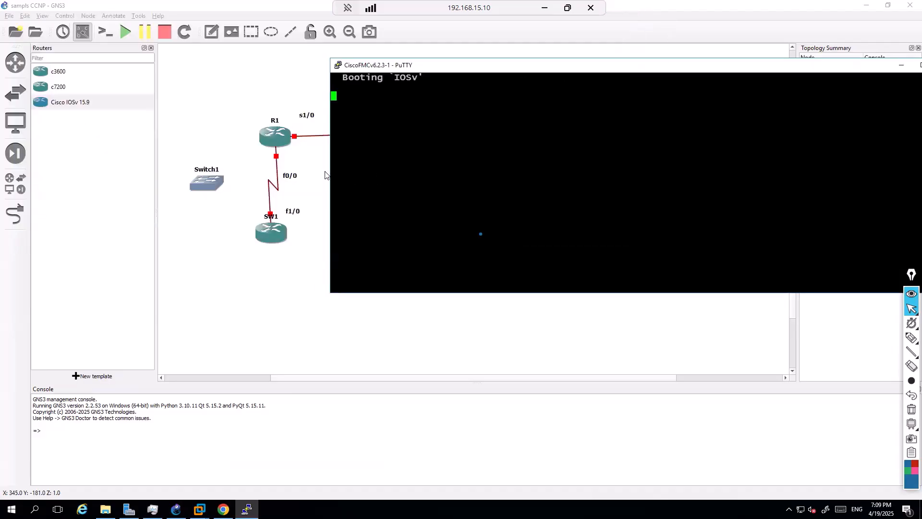
{"action": "left_click_drag", "start_coordinate": [447, 188], "coordinate": [462, 188]}
{"action": "left_click_drag", "start_coordinate": [589, 71], "coordinate": [498, 73]}
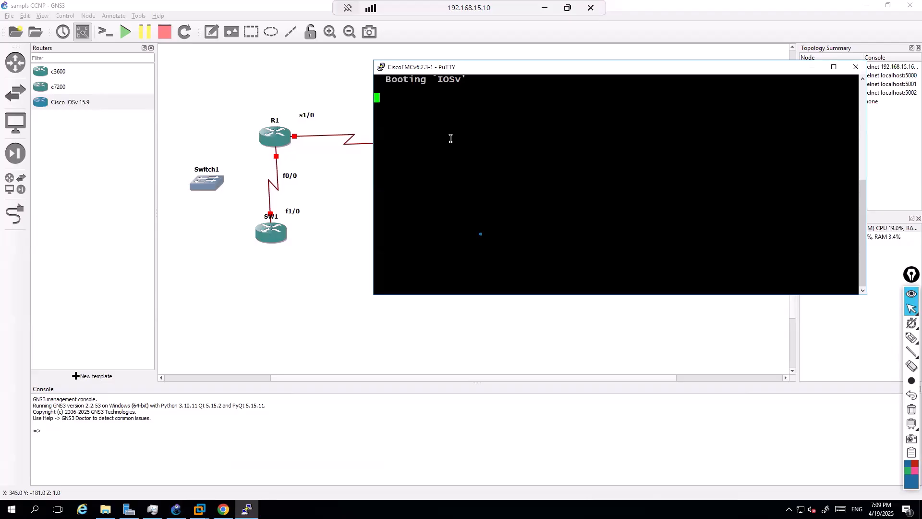
View the CiscoIOSv15.9-1 node's details, return to its console, and minimize GNS3 to leave the boot output on the desktop
{"action": "left_click", "coordinate": [315, 83]}
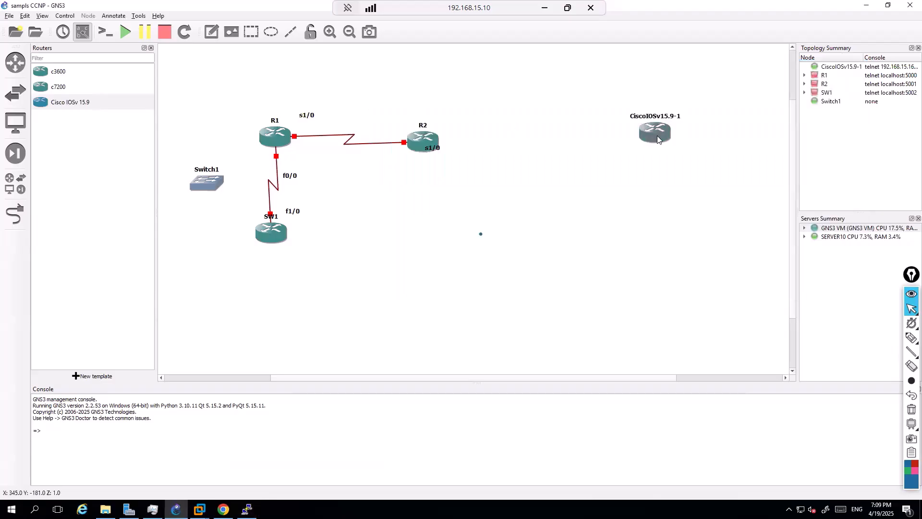
{"action": "mouse_move", "coordinate": [657, 135]}
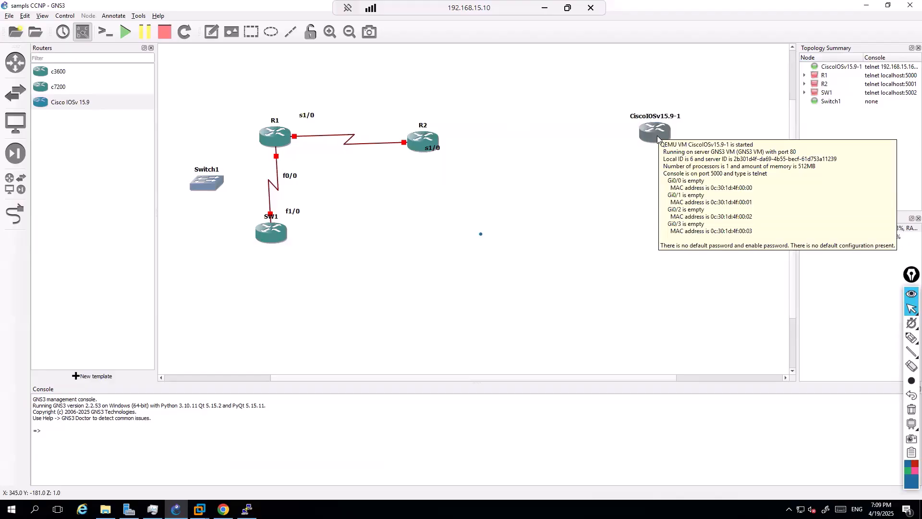
{"action": "key", "text": "alt+Tab"}
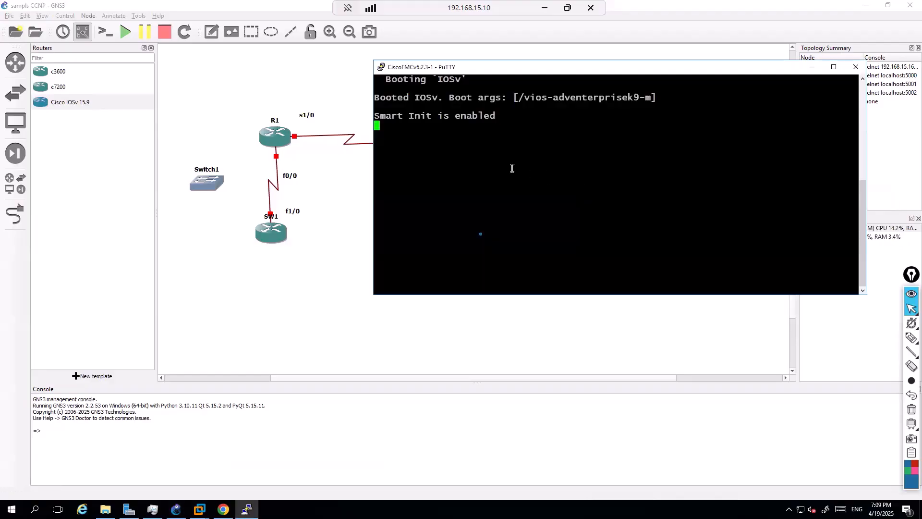
{"action": "left_click", "coordinate": [866, 6]}
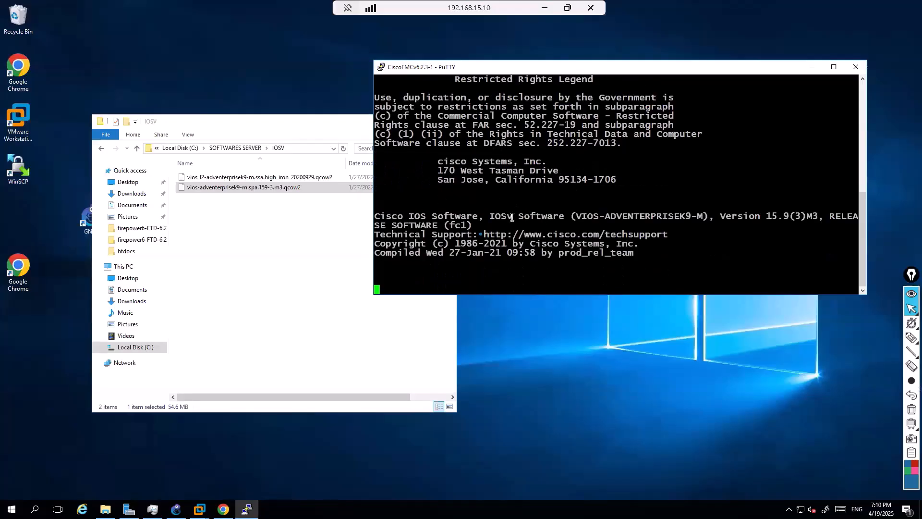
Highlight the IOSv software version line in the console's boot output and compare it with the qcow2 images in the IOSV folder
{"action": "left_click_drag", "start_coordinate": [584, 212], "coordinate": [763, 224]}
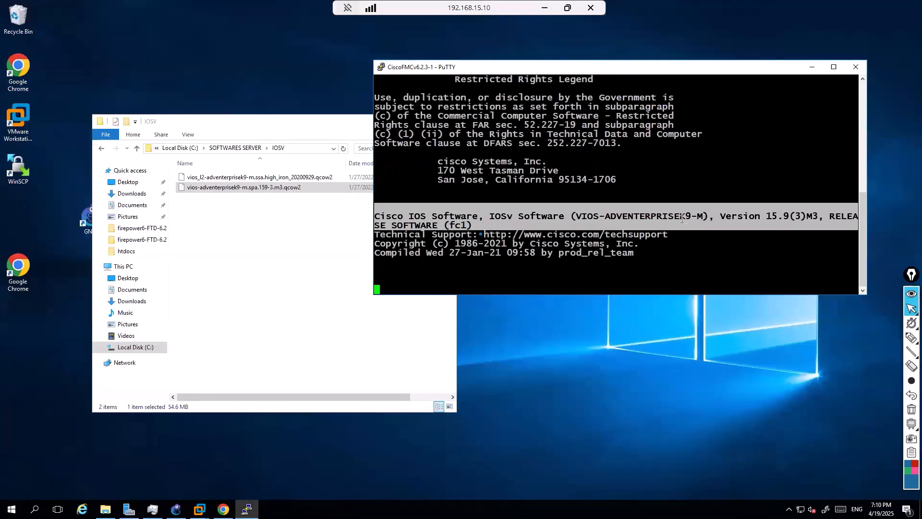
{"action": "left_click", "coordinate": [678, 219]}
{"action": "left_click_drag", "start_coordinate": [600, 216], "coordinate": [804, 216]}
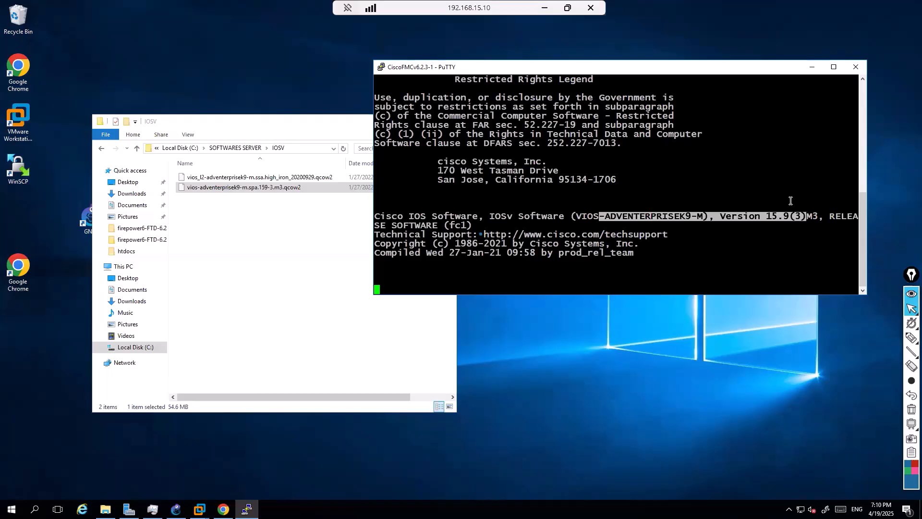
{"action": "left_click_drag", "start_coordinate": [599, 217], "coordinate": [769, 219]}
{"action": "left_click", "coordinate": [296, 258]}
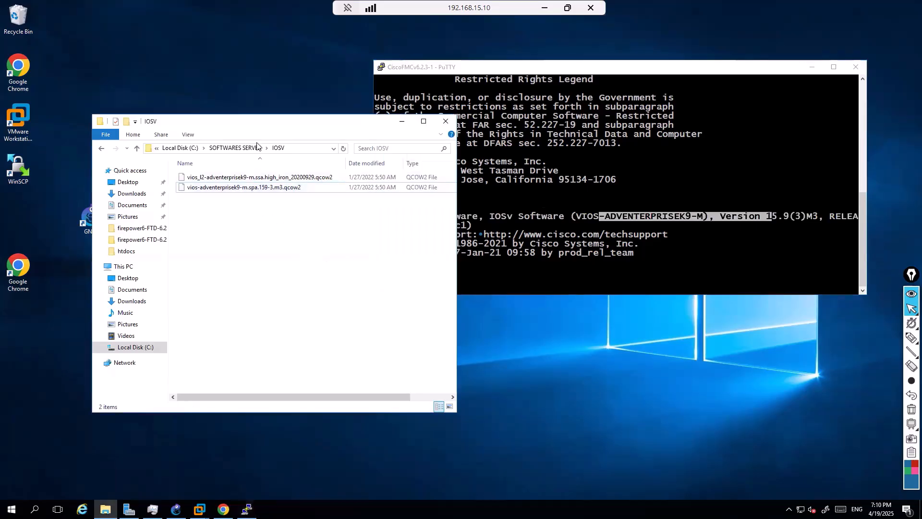
{"action": "left_click_drag", "start_coordinate": [262, 129], "coordinate": [245, 109]}
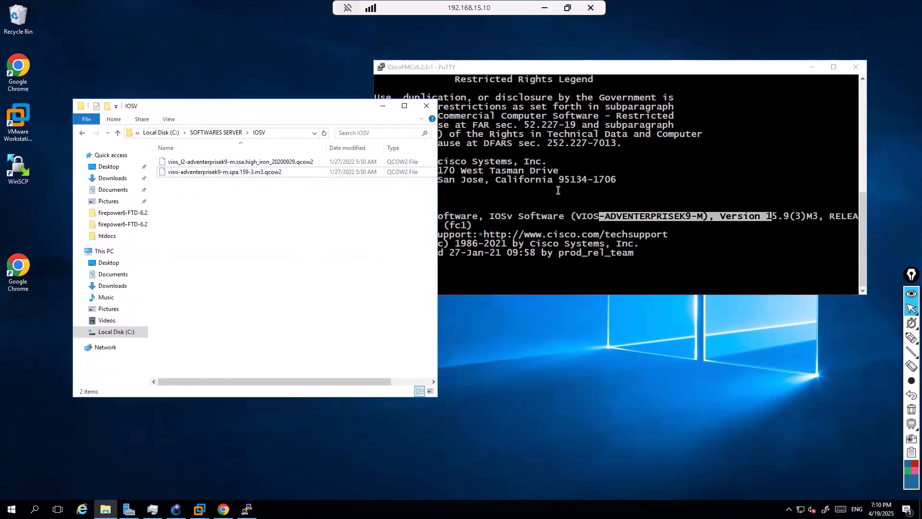
{"action": "left_click", "coordinate": [514, 212]}
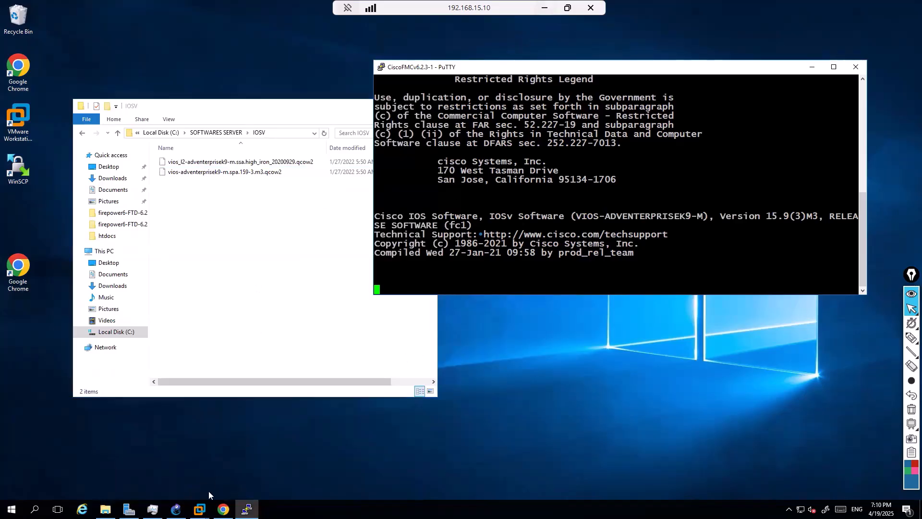
Check the GNS3 SourceForge page and the local Google Drive folder IOSV EVE-ng and GNS3, return to the remote desktop, and separate the IOSV and PuTTY windows
{"action": "left_click", "coordinate": [223, 509]}
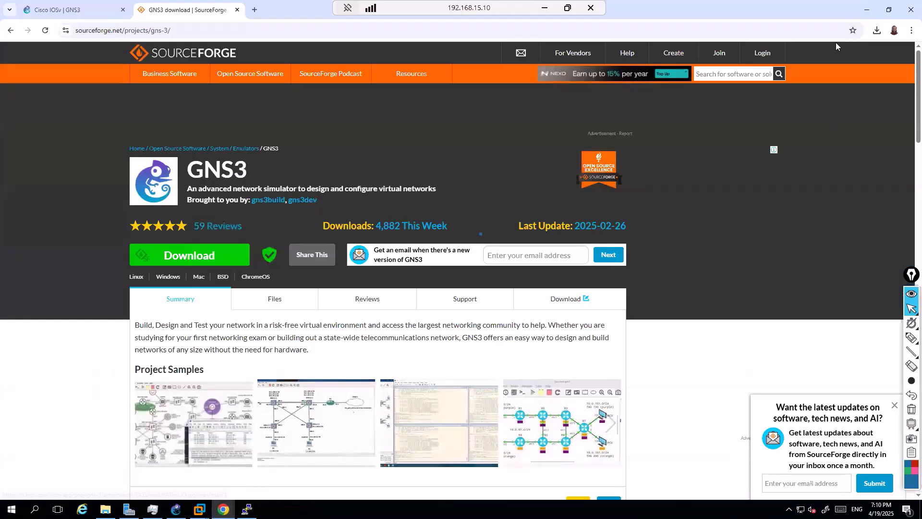
{"action": "left_click", "coordinate": [866, 12]}
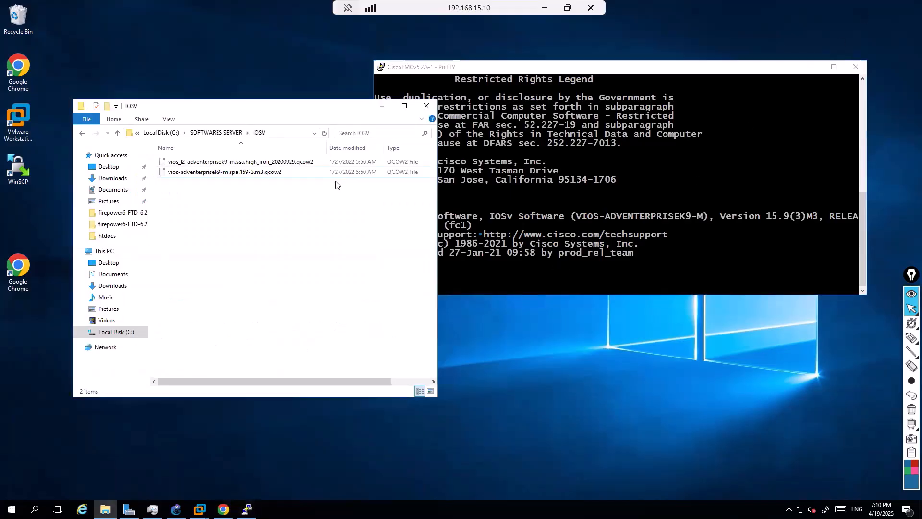
{"action": "left_click", "coordinate": [544, 9]}
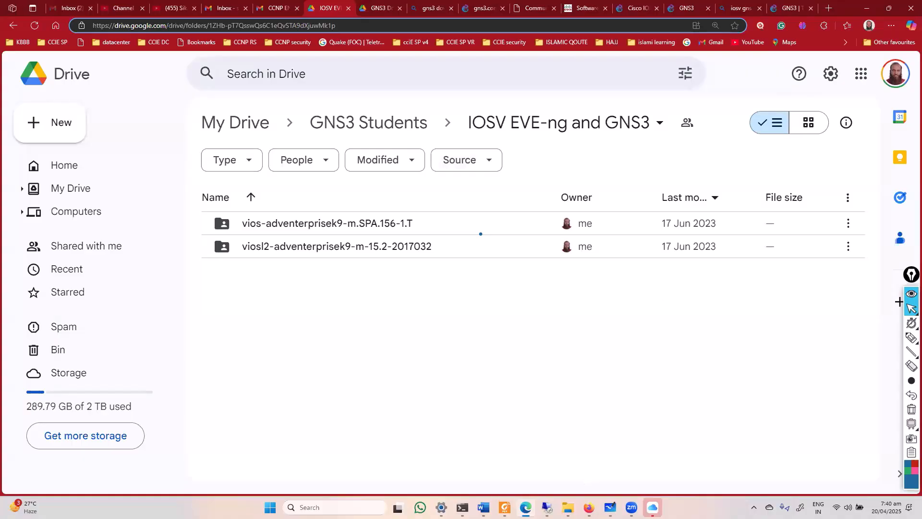
{"action": "left_click", "coordinate": [547, 508]}
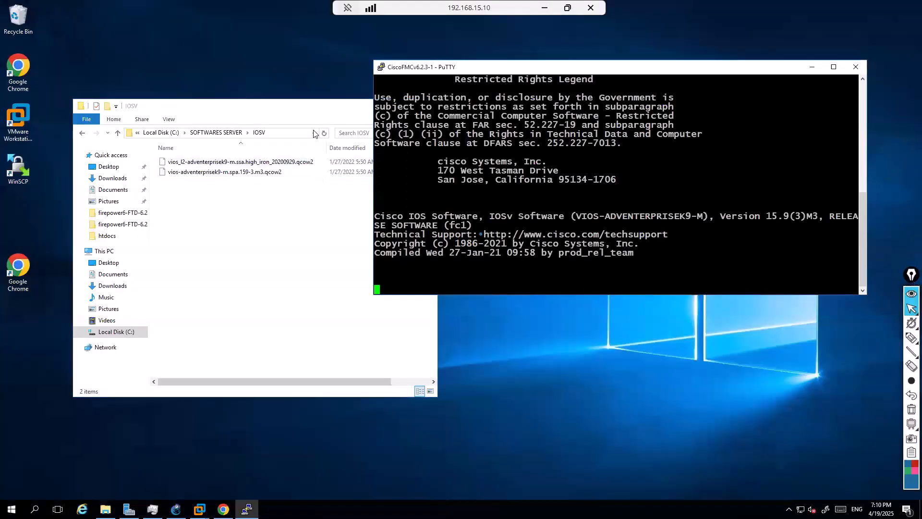
{"action": "left_click_drag", "start_coordinate": [322, 108], "coordinate": [291, 93]}
{"action": "left_click_drag", "start_coordinate": [472, 72], "coordinate": [532, 72]}
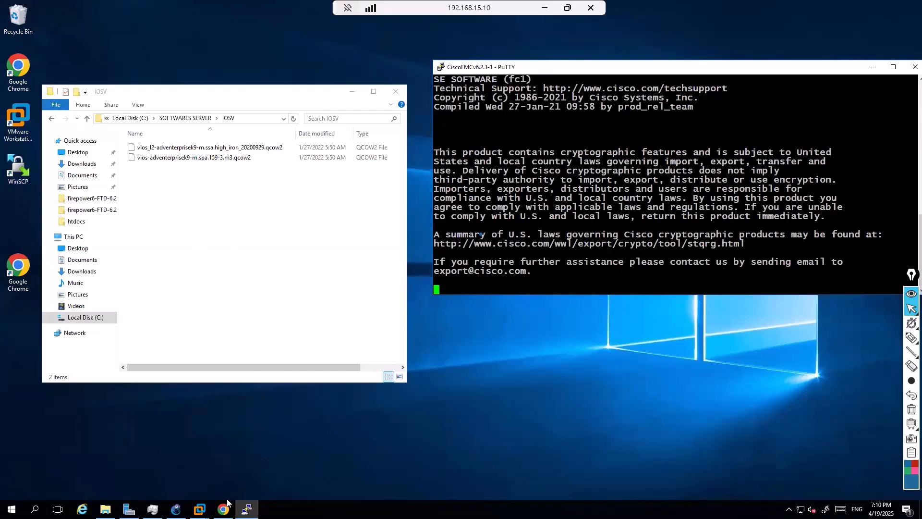
Switch to GNS3, add an EtherSwitch router node to the empty workspace area, and delete it again
{"action": "left_click", "coordinate": [176, 509]}
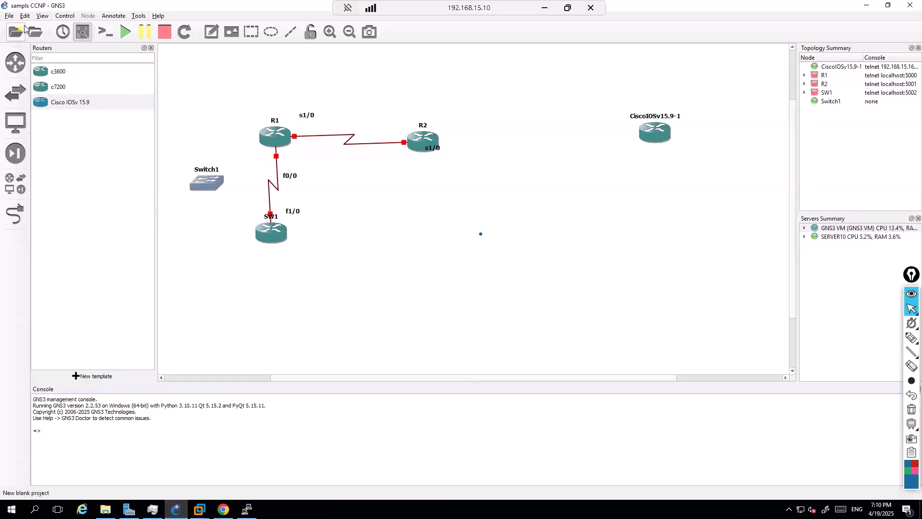
{"action": "left_click", "coordinate": [21, 89]}
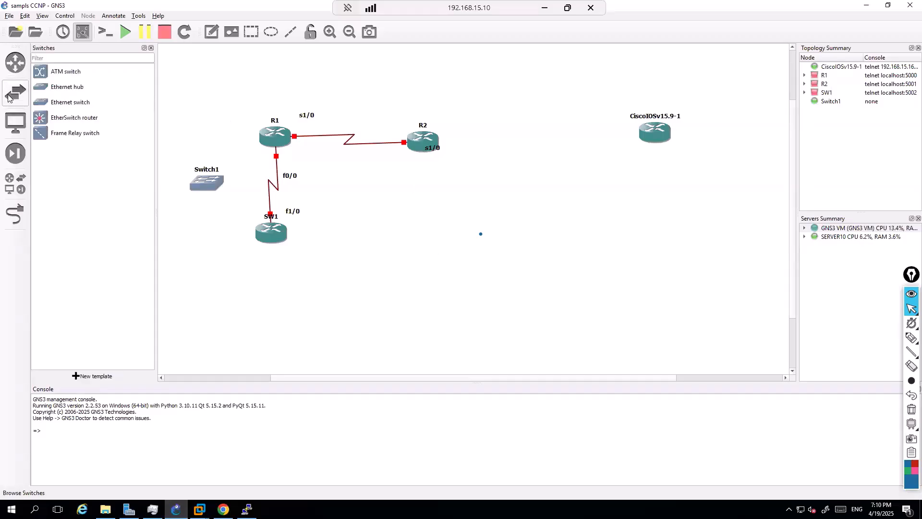
{"action": "left_click", "coordinate": [73, 117]}
{"action": "left_click_drag", "start_coordinate": [75, 117], "coordinate": [542, 223]}
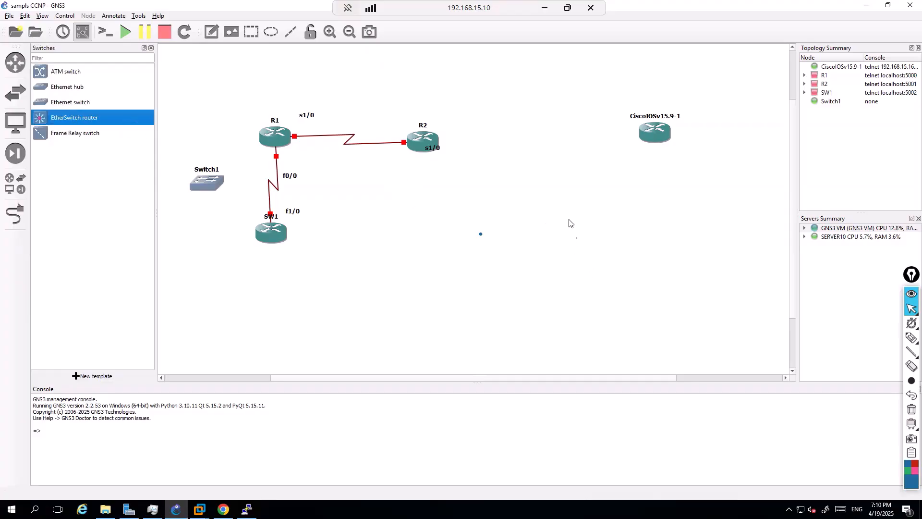
{"action": "left_click_drag", "start_coordinate": [600, 202], "coordinate": [514, 247]}
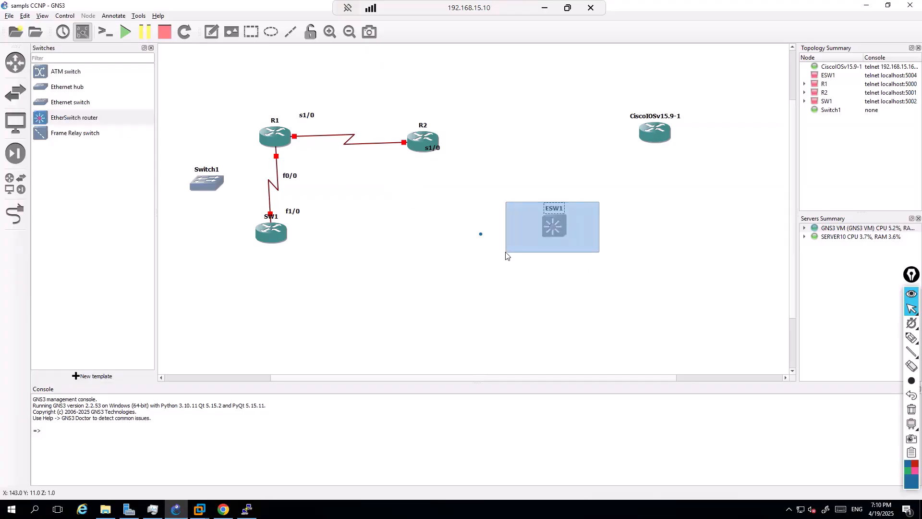
{"action": "key", "text": "Delete"}
{"action": "left_click", "coordinate": [483, 267]}
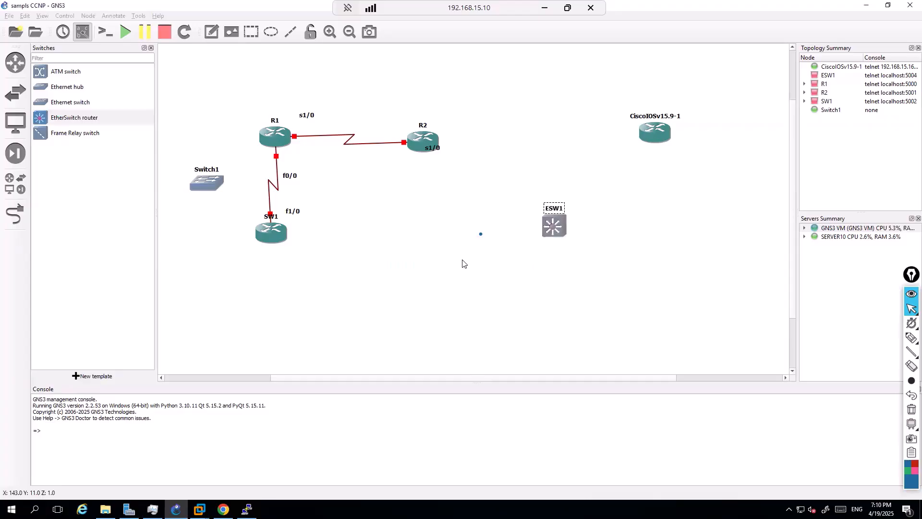
{"action": "left_click", "coordinate": [22, 18]}
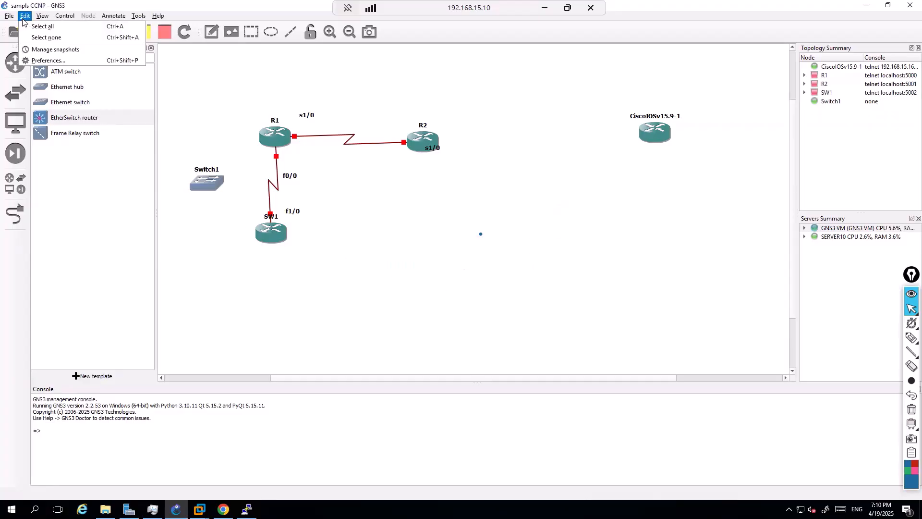
{"action": "left_click", "coordinate": [37, 60]}
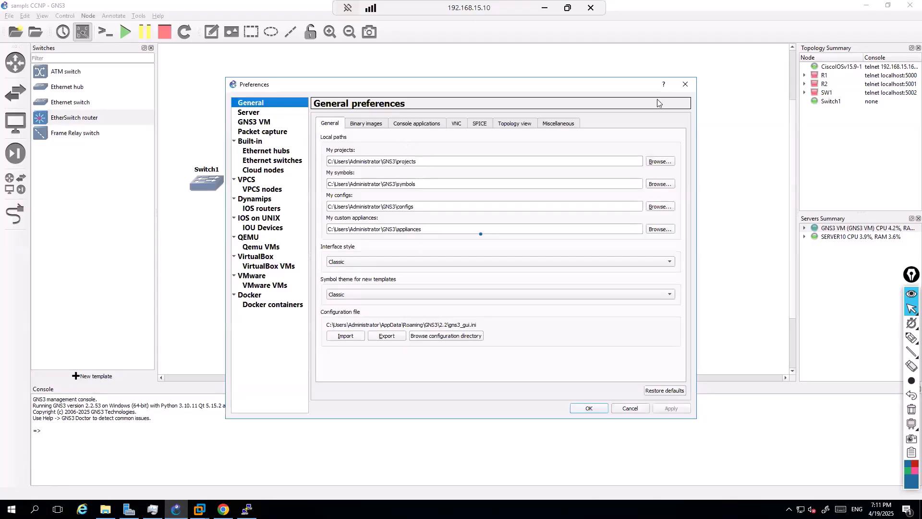
{"action": "left_click", "coordinate": [684, 85]}
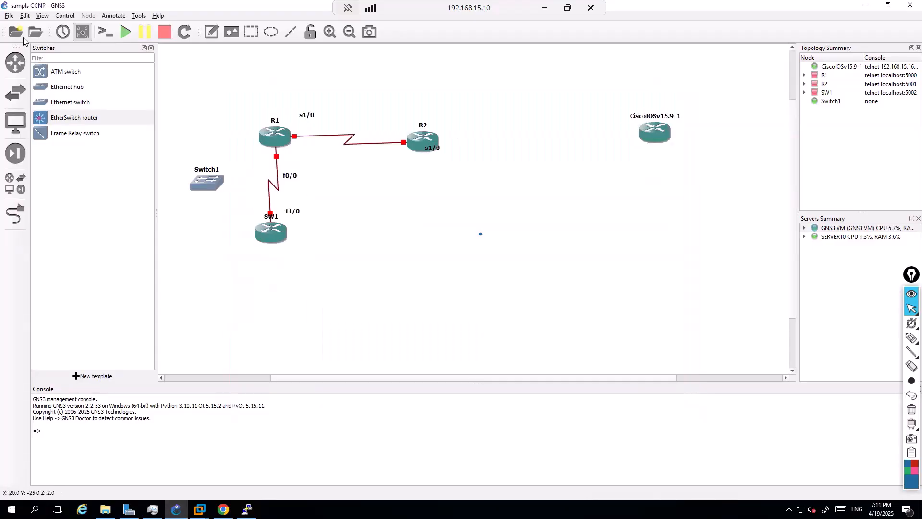
{"action": "left_click", "coordinate": [9, 16]}
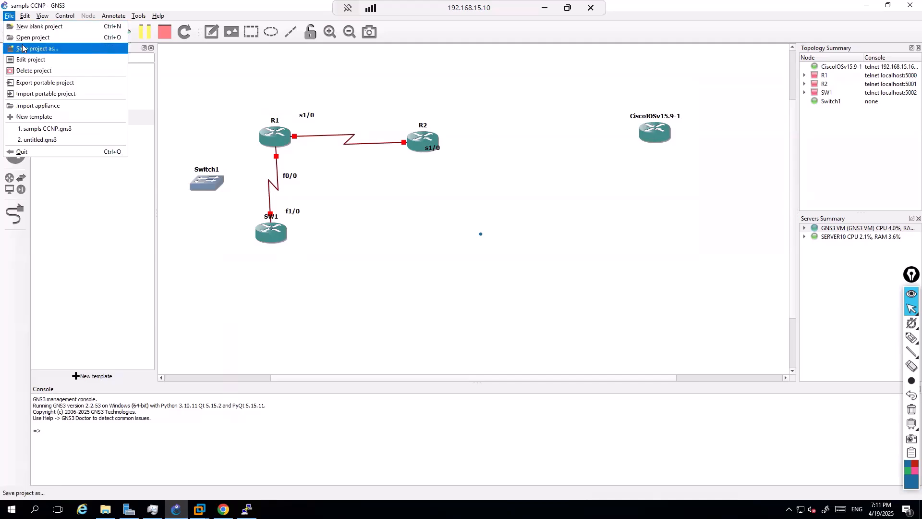
{"action": "left_click", "coordinate": [47, 106]}
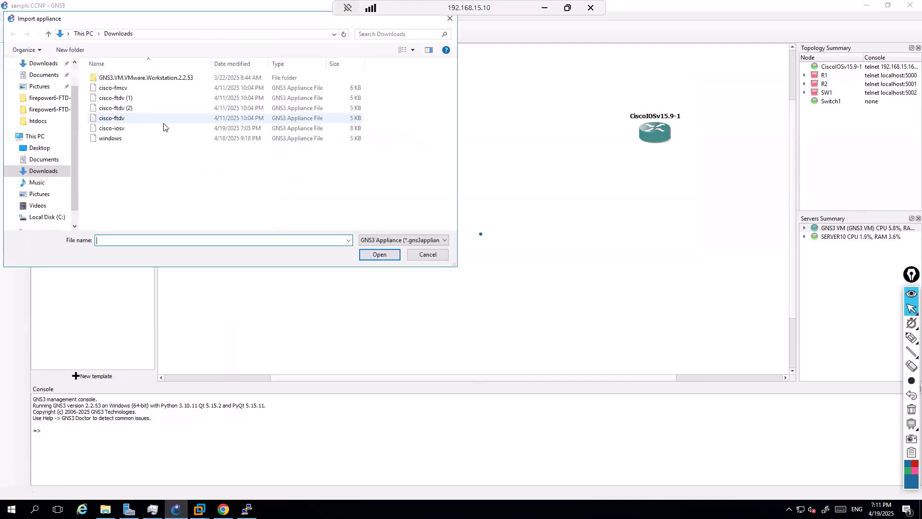
{"action": "left_click", "coordinate": [126, 129]}
{"action": "double_click", "coordinate": [126, 129]}
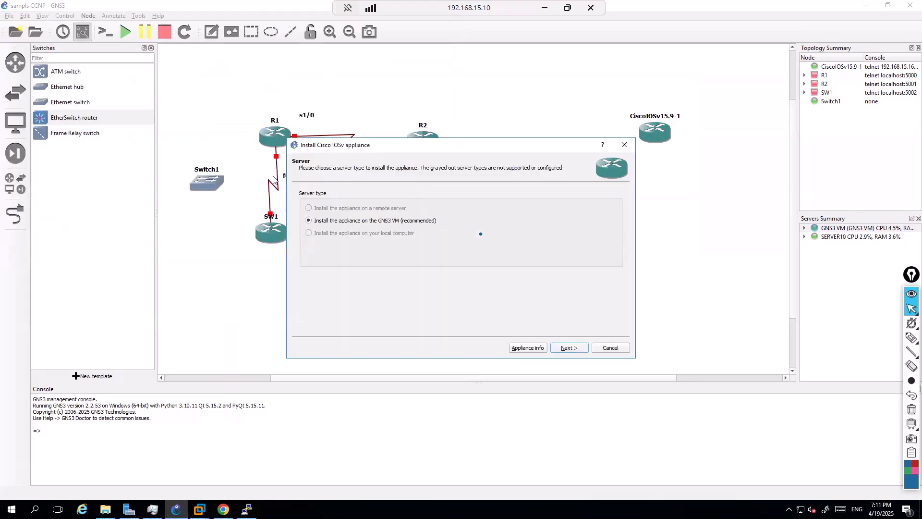
{"action": "left_click", "coordinate": [596, 348]}
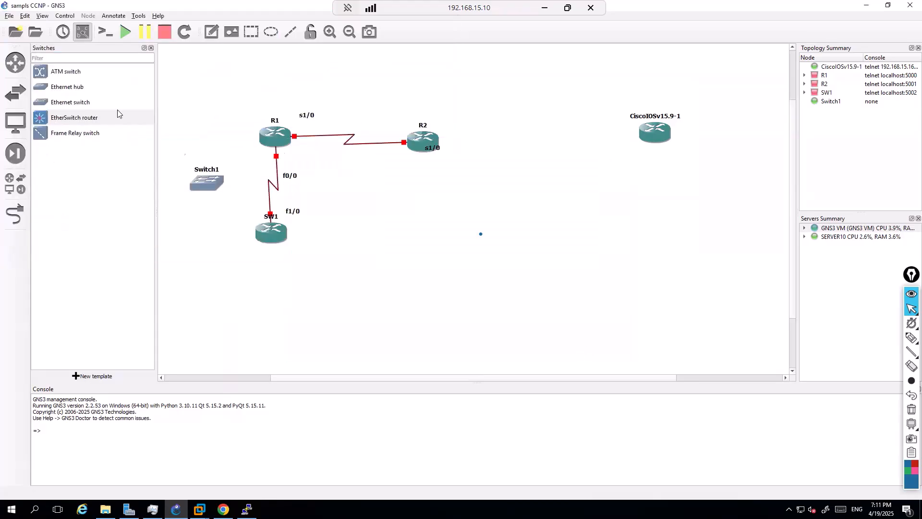
Start importing the cisco-iosv appliance, review the IOSv versions in its required files, and cancel the installation
{"action": "left_click", "coordinate": [11, 19]}
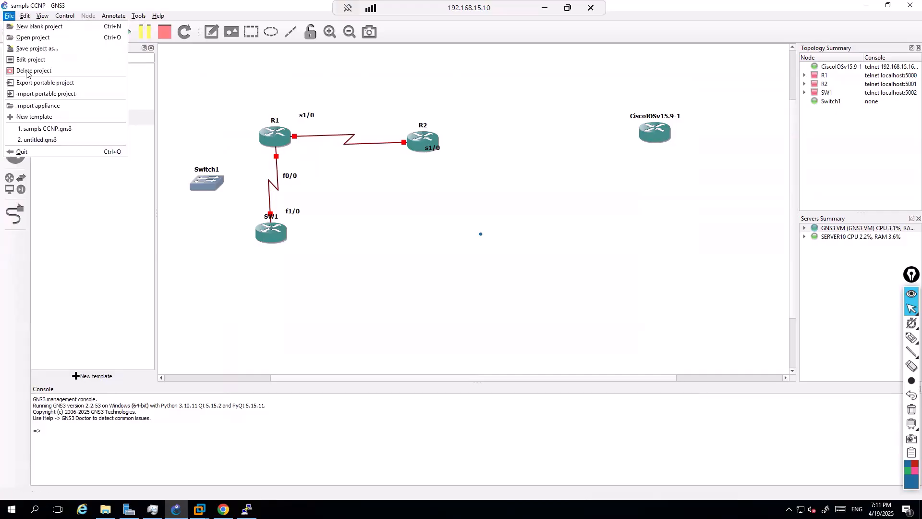
{"action": "left_click", "coordinate": [49, 107]}
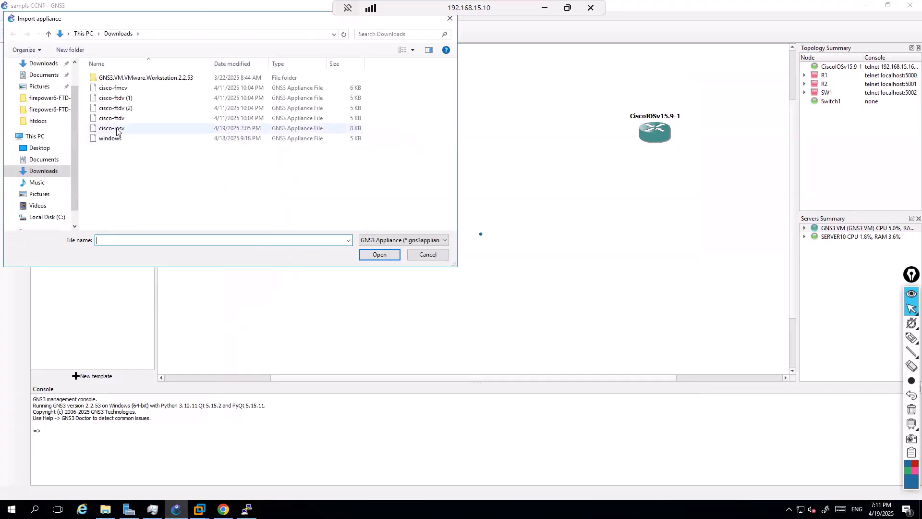
{"action": "double_click", "coordinate": [117, 128]}
{"action": "left_click", "coordinate": [564, 351]}
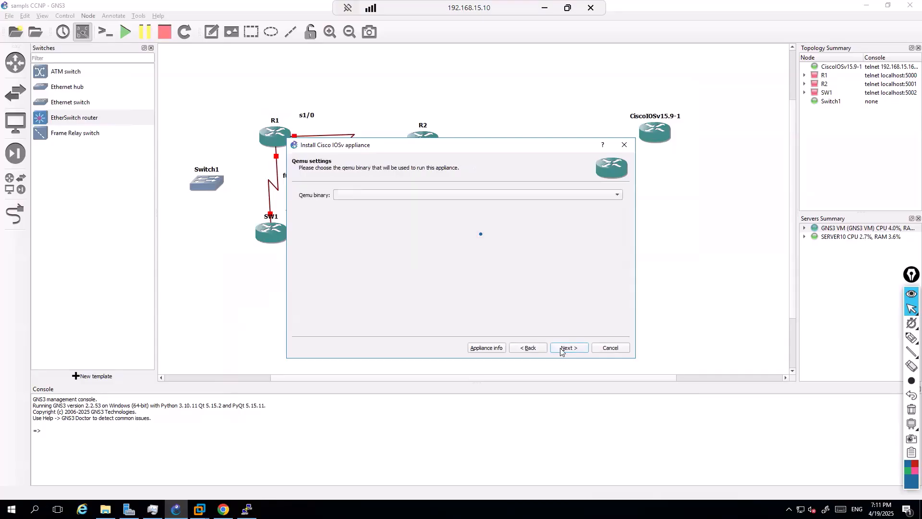
{"action": "left_click", "coordinate": [573, 347]}
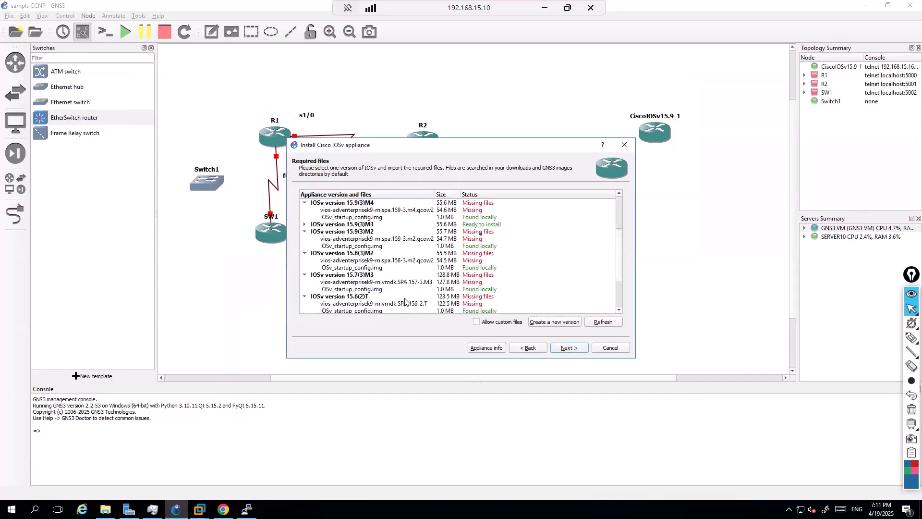
{"action": "left_click", "coordinate": [602, 349]}
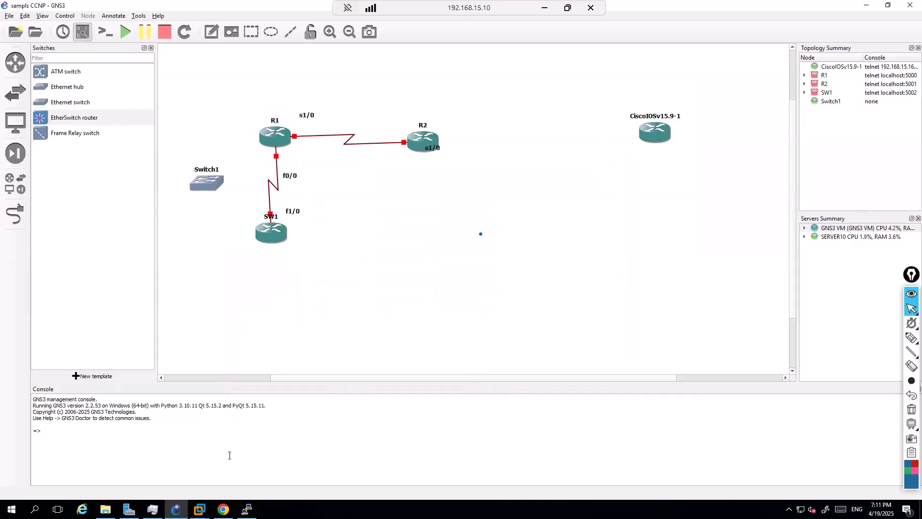
Switch to Chrome and search Google for "gns3 iosL2 appliance download" from the earlier GNS3 appliance search
{"action": "left_click", "coordinate": [223, 509]}
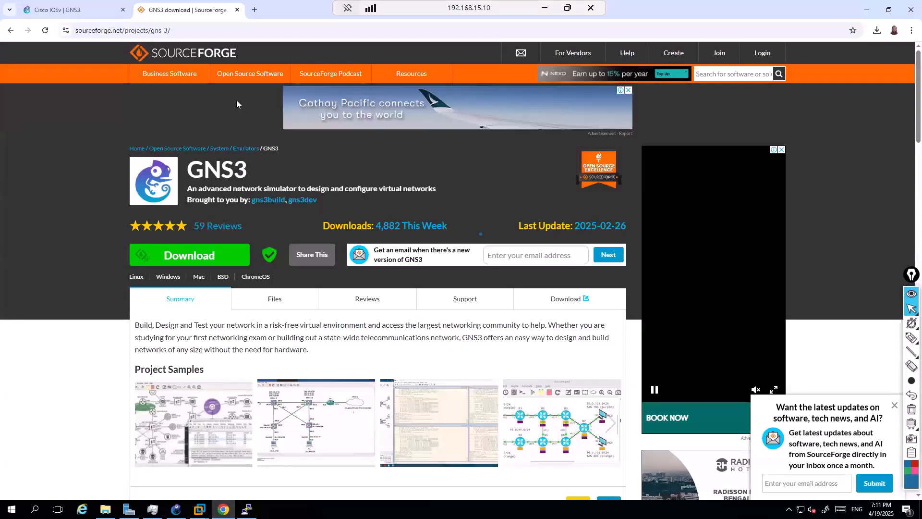
{"action": "left_click", "coordinate": [72, 10]}
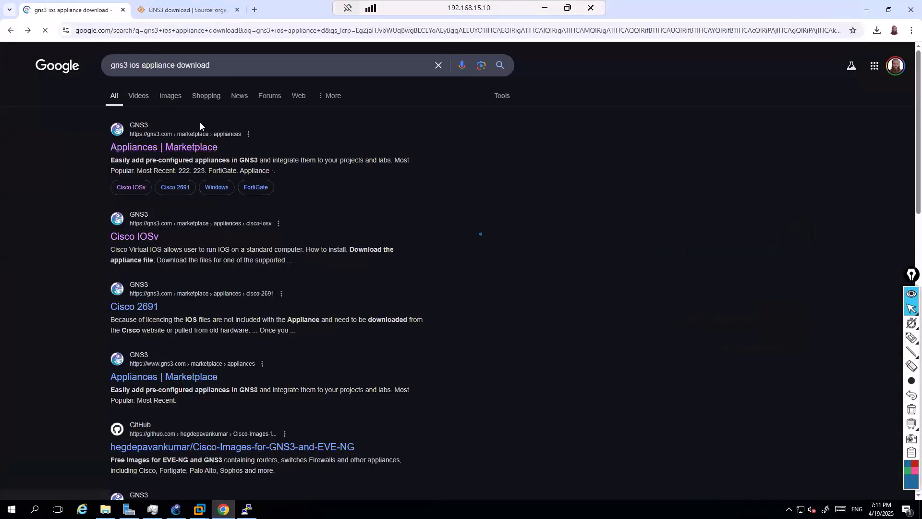
{"action": "left_click", "coordinate": [142, 67]}
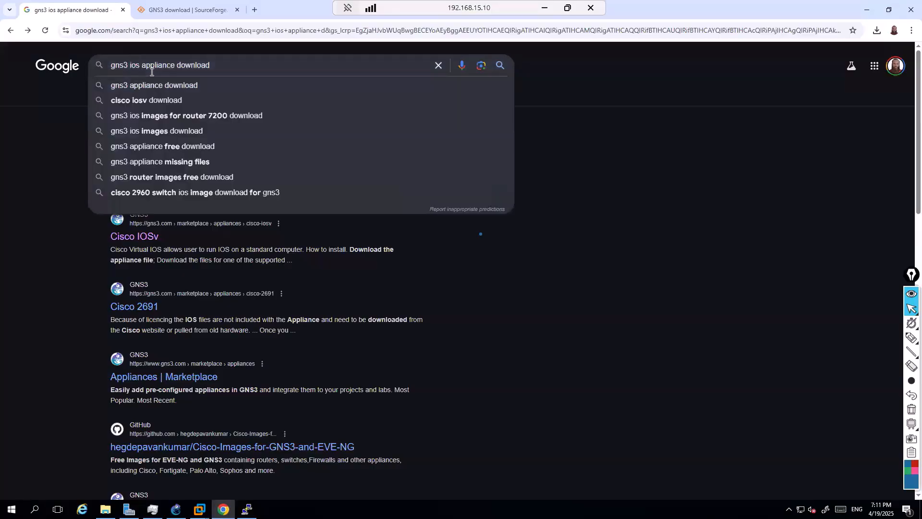
{"action": "key", "text": "BackSpace"}
{"action": "type", "text": "L2"}
{"action": "key", "text": "Return"}
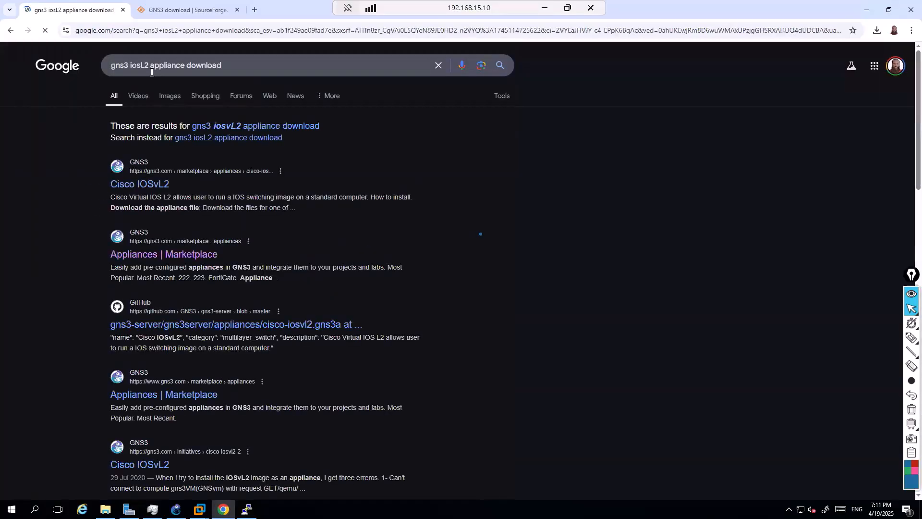
Open the Cisco IOSvL2 page on the GNS3 Marketplace and download its appliance file
{"action": "left_click", "coordinate": [133, 186]}
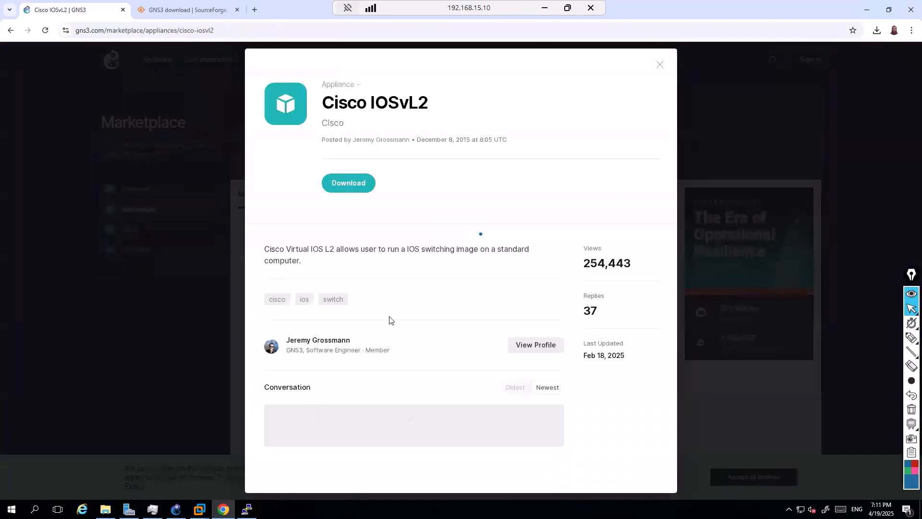
{"action": "left_click", "coordinate": [349, 190]}
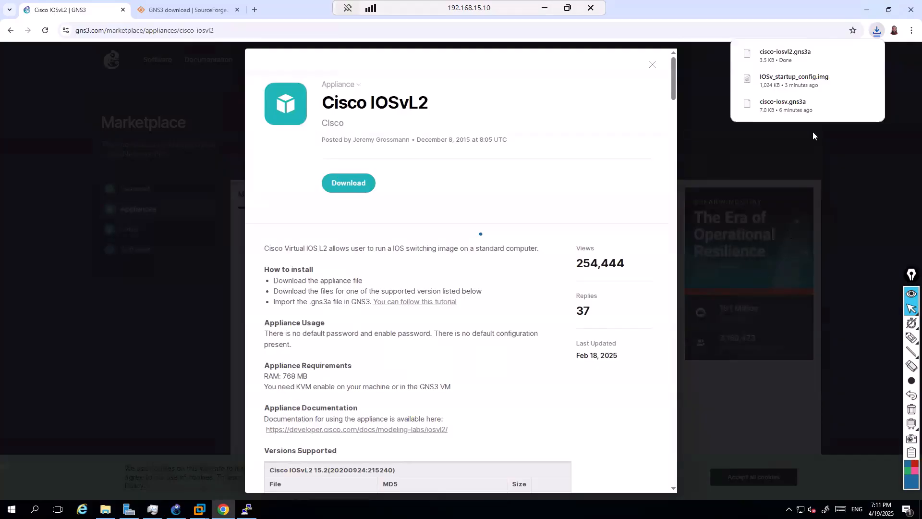
{"action": "mouse_move", "coordinate": [845, 56]}
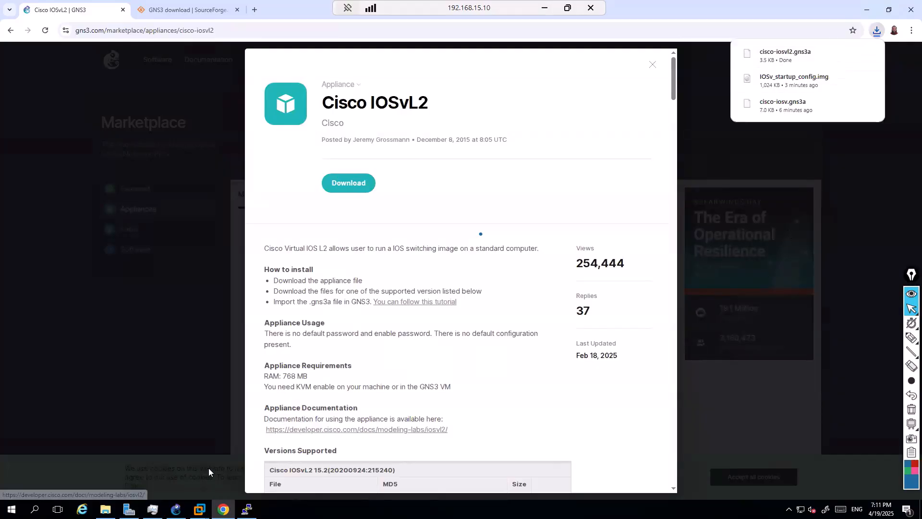
Switch to GNS3, import the cisco-iosvl2 appliance from Downloads, and advance its installation to the required files
{"action": "left_click", "coordinate": [176, 509]}
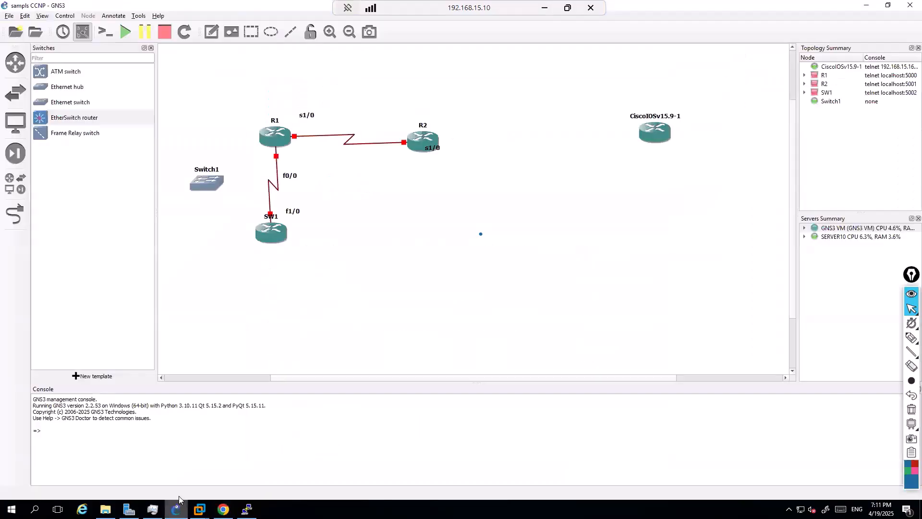
{"action": "left_click", "coordinate": [9, 15]}
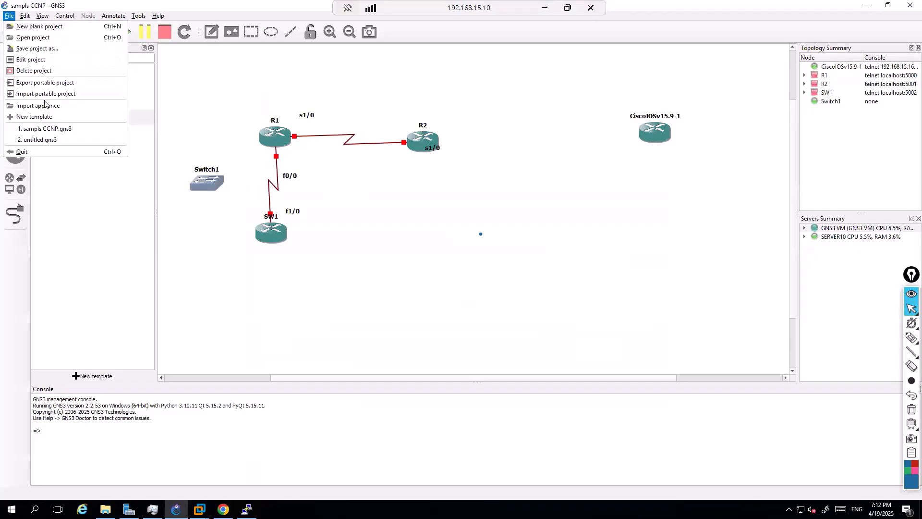
{"action": "left_click", "coordinate": [45, 104]}
{"action": "double_click", "coordinate": [115, 138]}
{"action": "left_click", "coordinate": [568, 348]}
{"action": "left_click", "coordinate": [567, 347]}
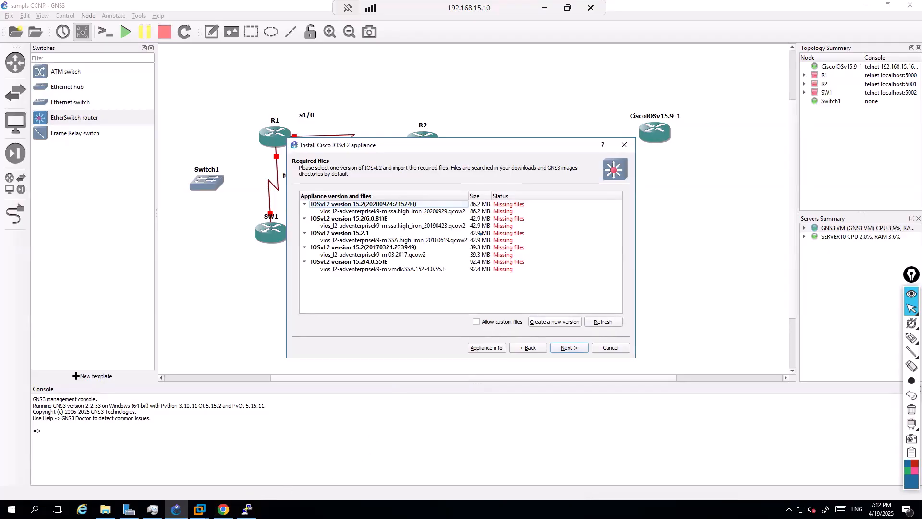
Check the vios_l2 image in the IOSV folder and create a new IOSvL2 version named iron, keeping the suggested high_iron_20200929.qcow2 disk image filename
{"action": "left_click", "coordinate": [105, 509]}
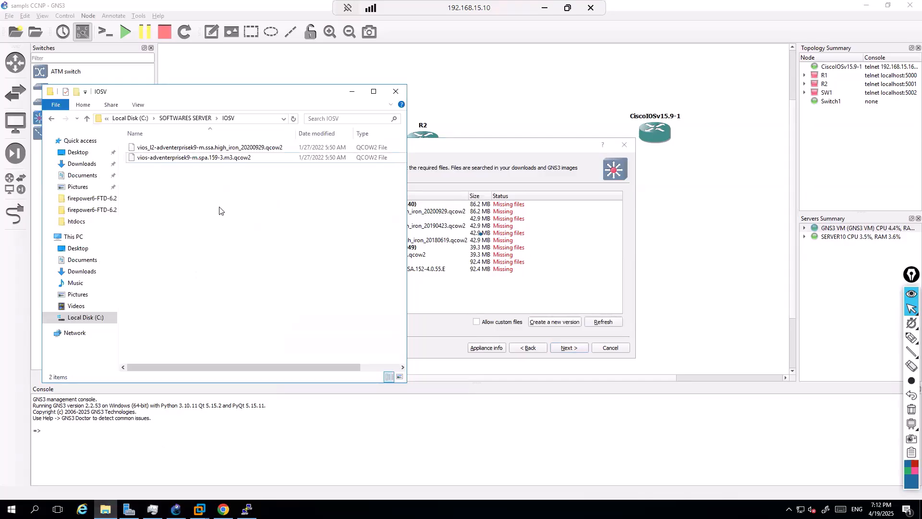
{"action": "left_click", "coordinate": [233, 145]}
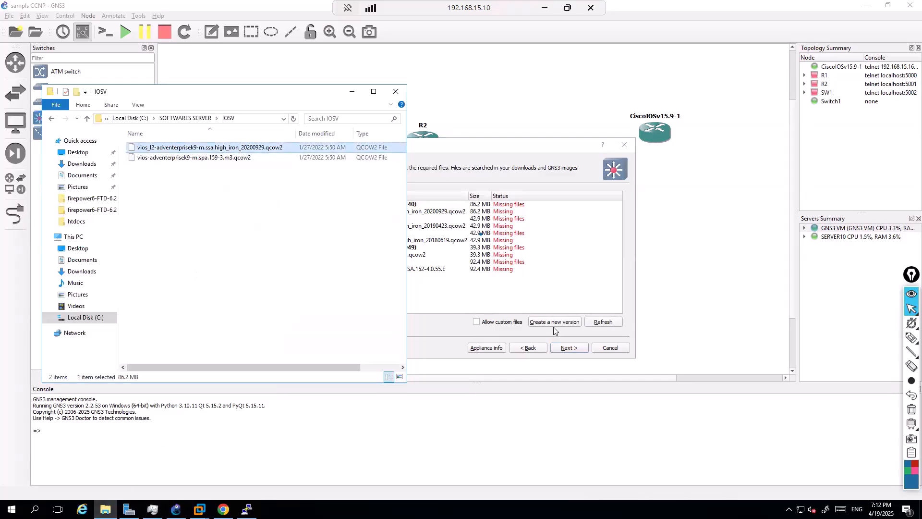
{"action": "left_click", "coordinate": [549, 352]}
{"action": "left_click", "coordinate": [553, 322]}
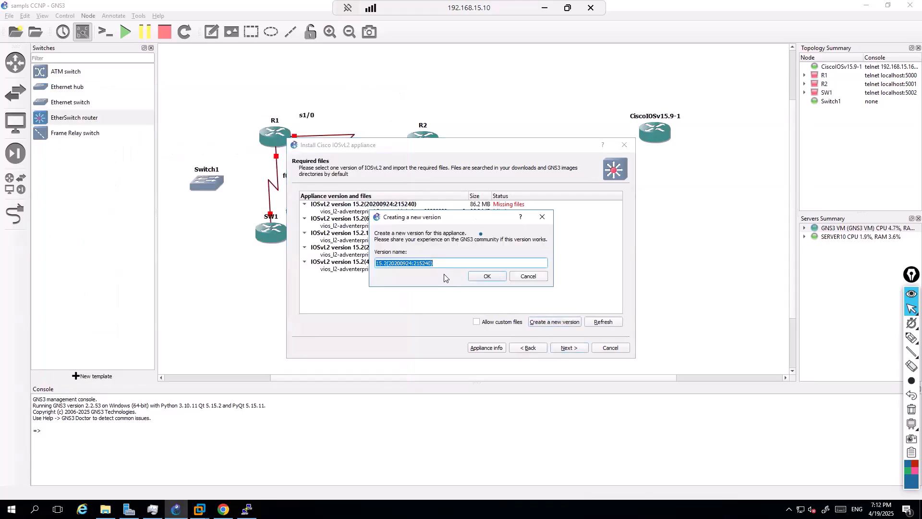
{"action": "type", "text": "ron"}
{"action": "left_click", "coordinate": [501, 277]}
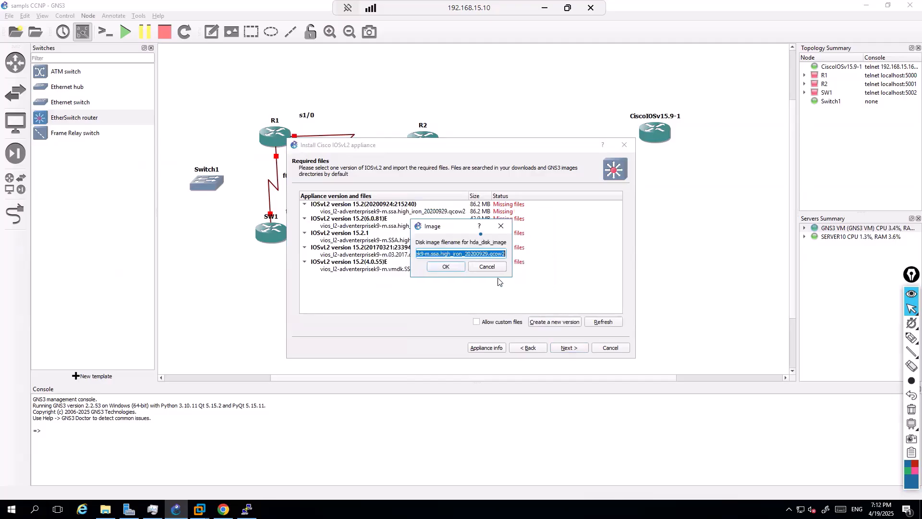
{"action": "left_click", "coordinate": [449, 265]}
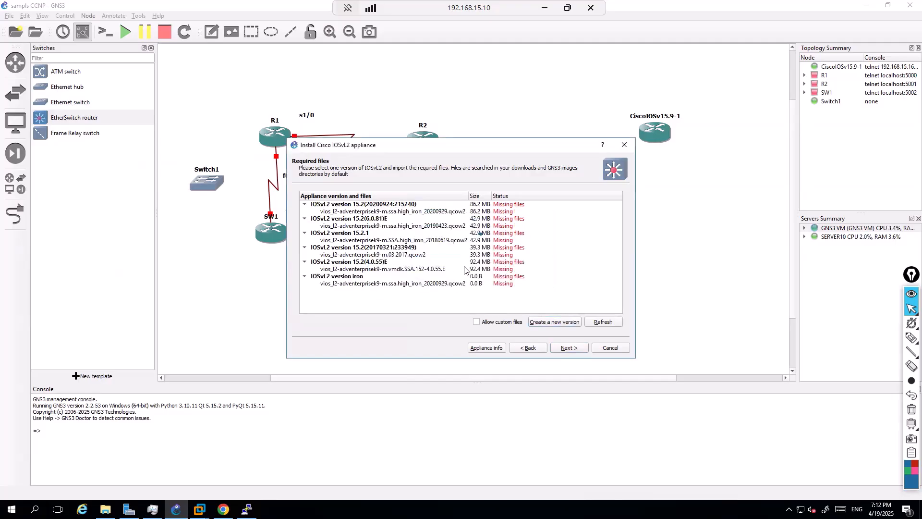
Import vios_l2-adventerprisek9-m.ssa.high_iron_20200929.qcow2 from C:\SOFTWARES SERVER\IOSV as the missing disk image of IOSvL2 version iron
{"action": "left_click", "coordinate": [375, 283]}
{"action": "left_click", "coordinate": [330, 322]}
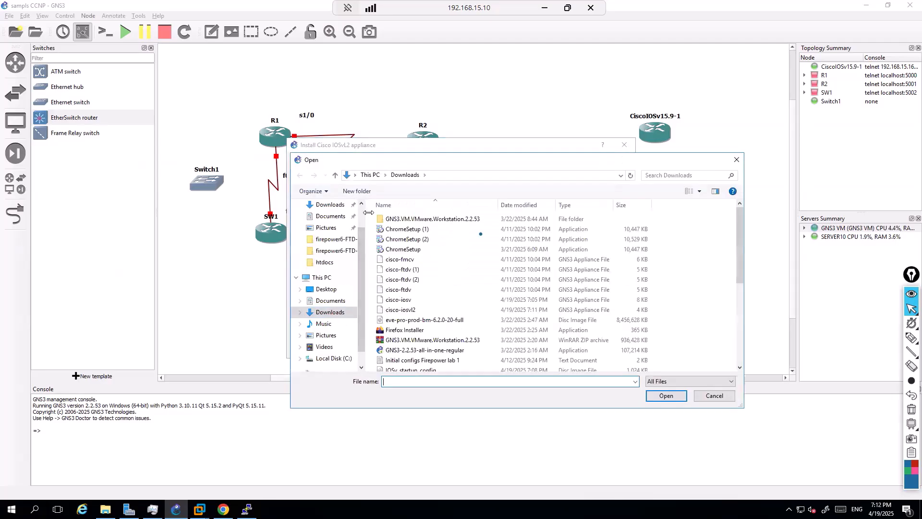
{"action": "left_click", "coordinate": [333, 335]}
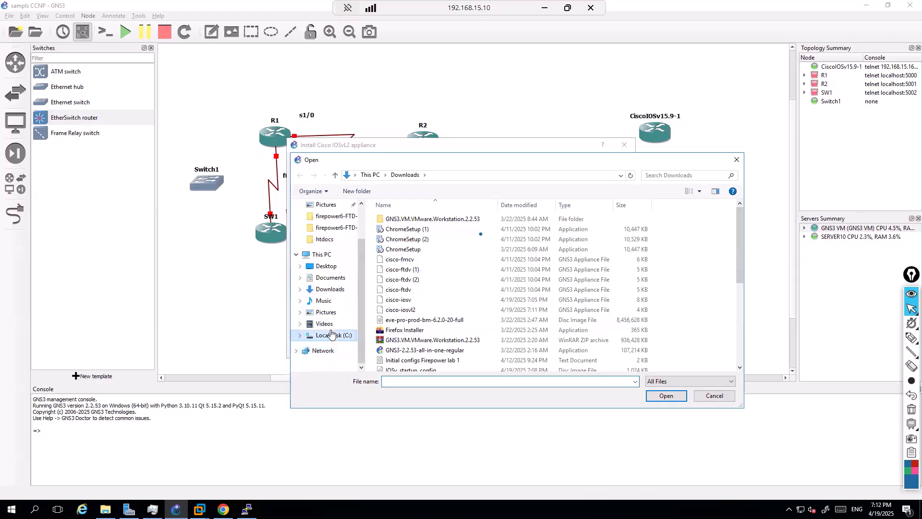
{"action": "double_click", "coordinate": [408, 259]}
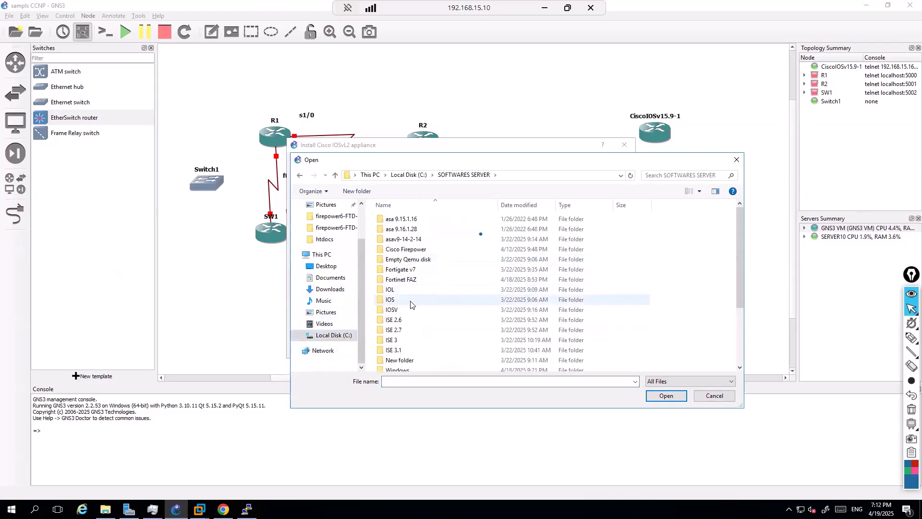
{"action": "double_click", "coordinate": [394, 310]}
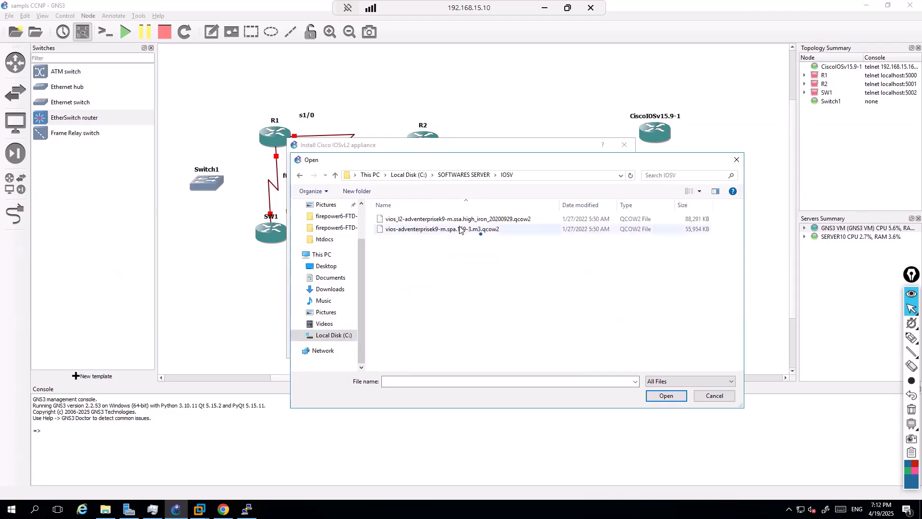
{"action": "left_click", "coordinate": [408, 230]}
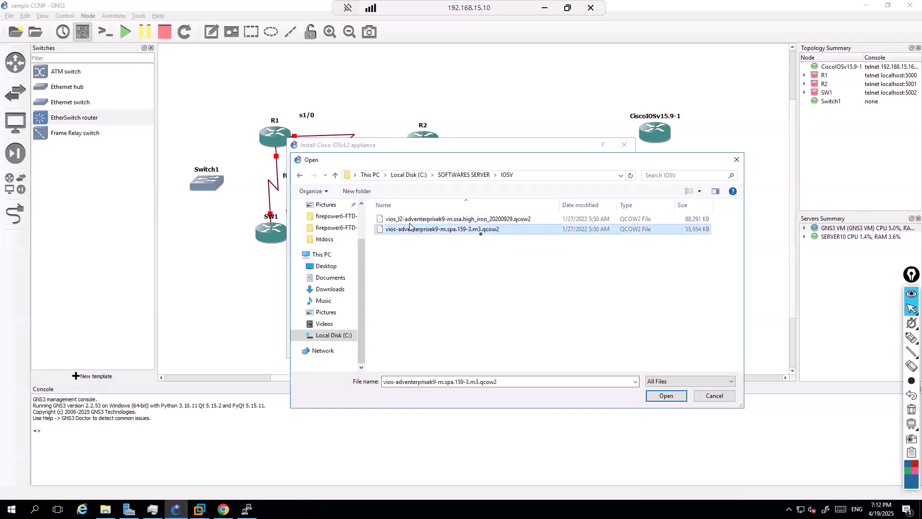
{"action": "double_click", "coordinate": [409, 220]}
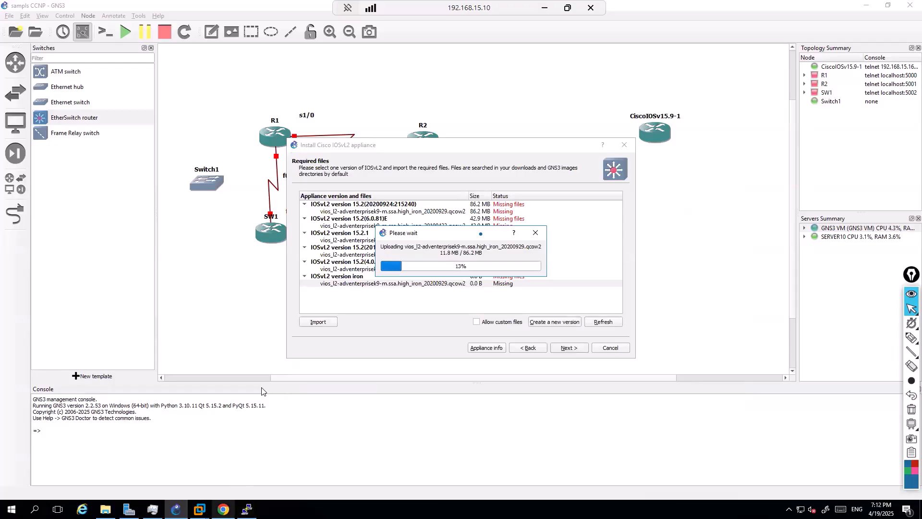
{"action": "left_click", "coordinate": [224, 509]}
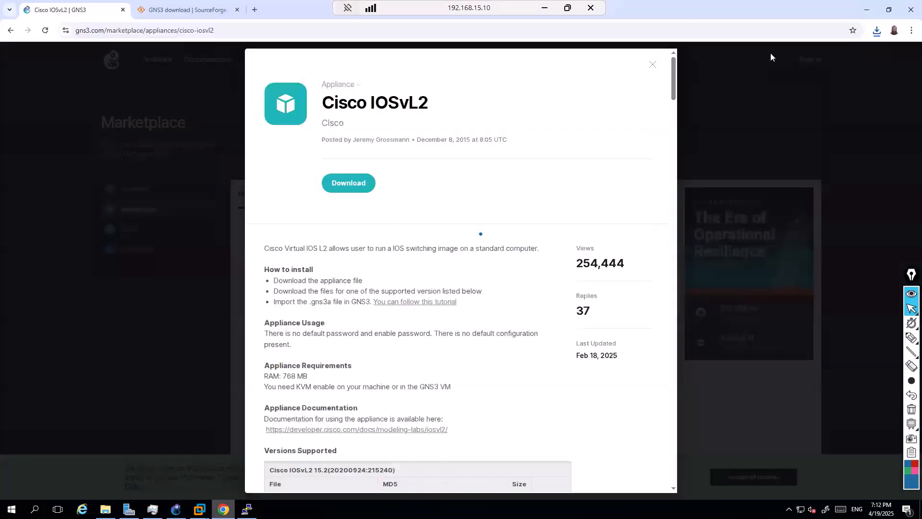
{"action": "left_click", "coordinate": [866, 6]}
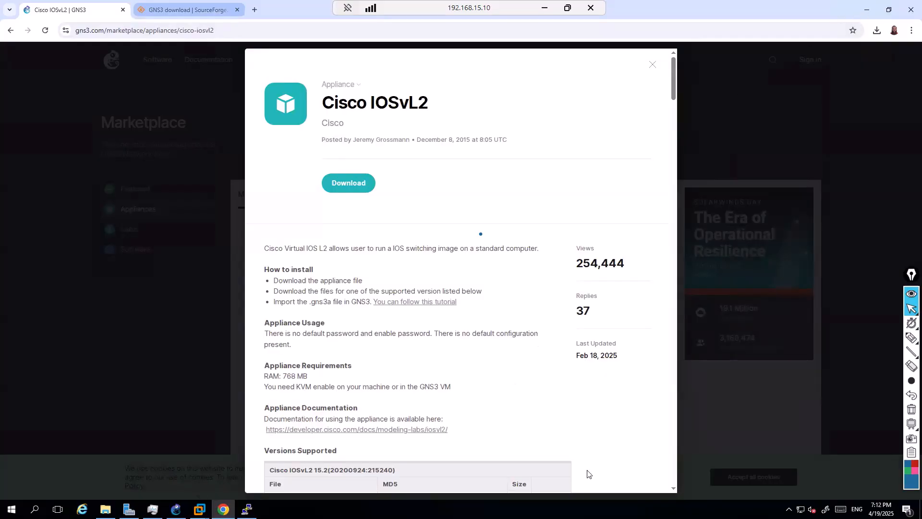
{"action": "key", "text": "ctrl+Tab"}
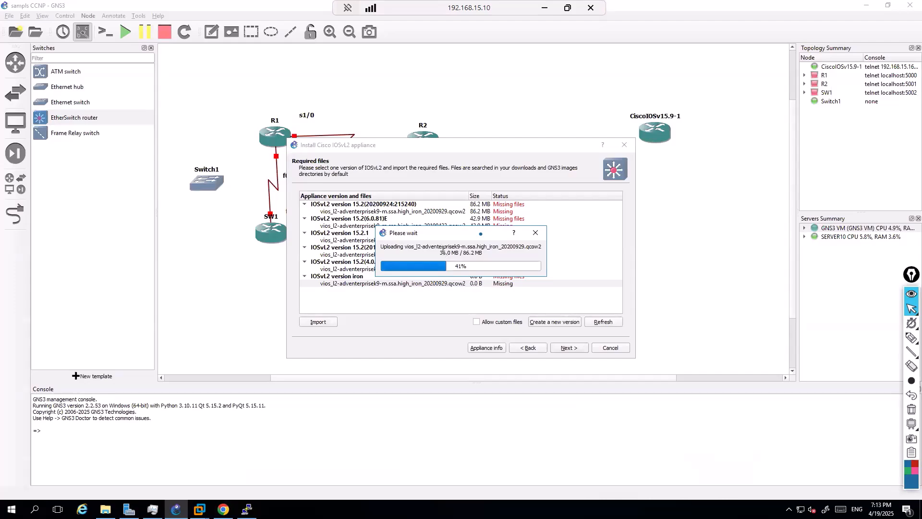
{"action": "key", "text": "alt+Tab"}
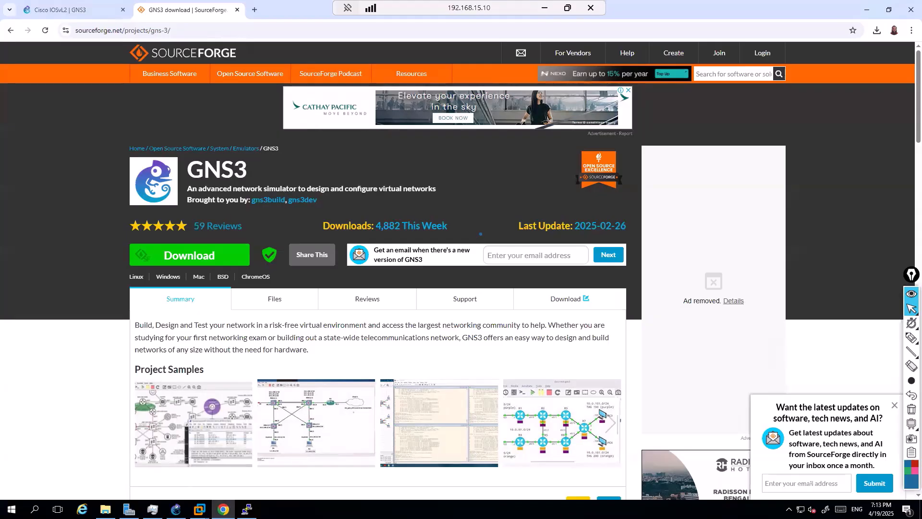
{"action": "key", "text": "alt+Tab"}
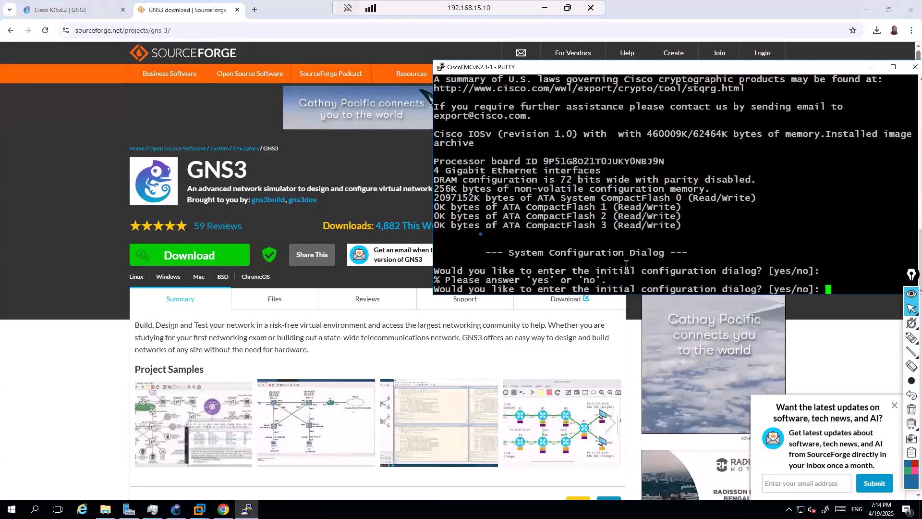
Minimize Chrome and answer no to the initial configuration dialog in the IOSv router's PuTTY console
{"action": "left_click", "coordinate": [868, 9]}
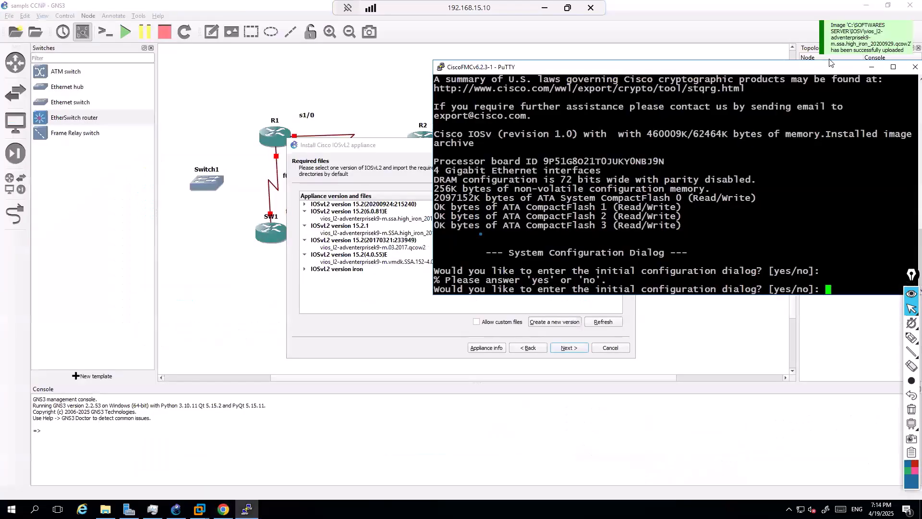
{"action": "left_click_drag", "start_coordinate": [637, 68], "coordinate": [561, 45]}
{"action": "type", "text": "no"}
{"action": "key", "text": "Return"}
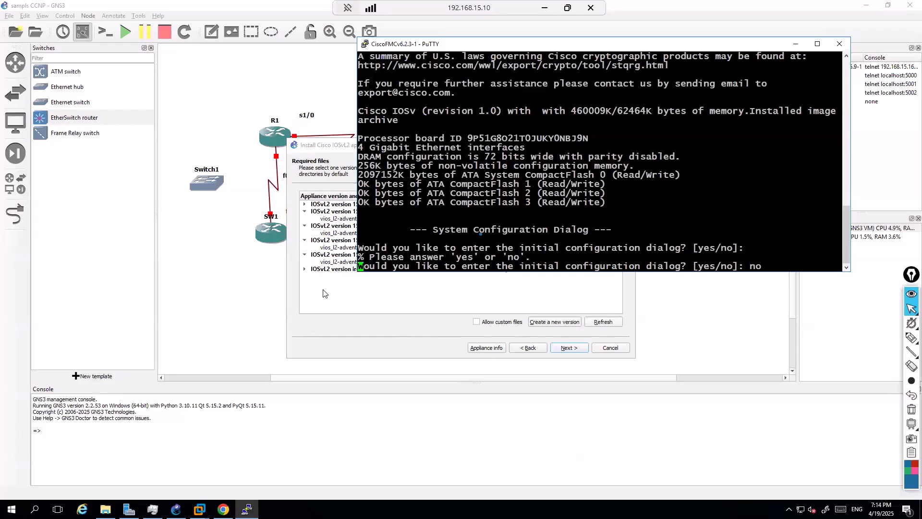
Return to the GNS3 appliance installer, check the image file under IOSvL2 version iron, and install that version through to completion
{"action": "left_click", "coordinate": [308, 261]}
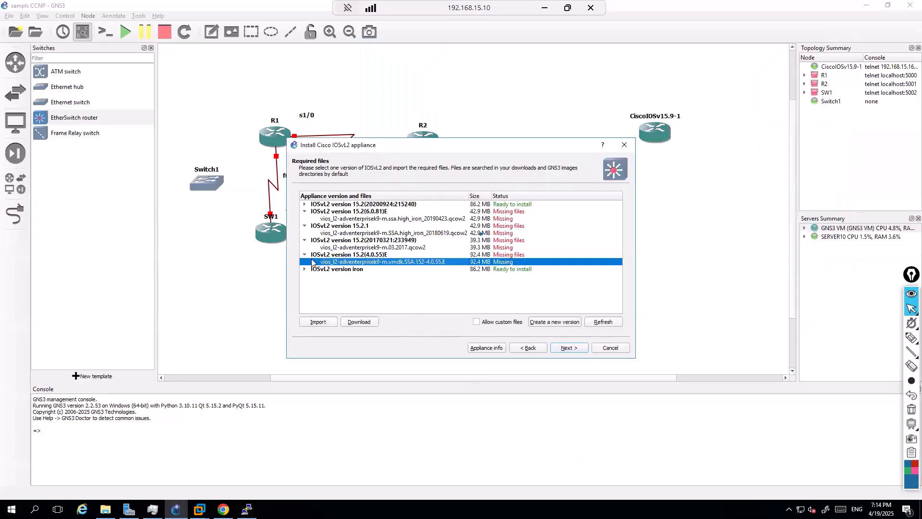
{"action": "left_click", "coordinate": [348, 269]}
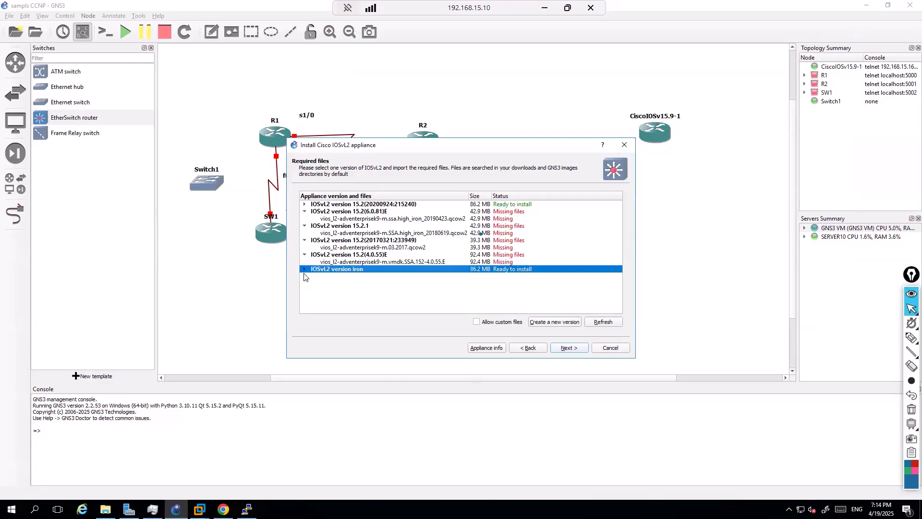
{"action": "left_click", "coordinate": [305, 269]}
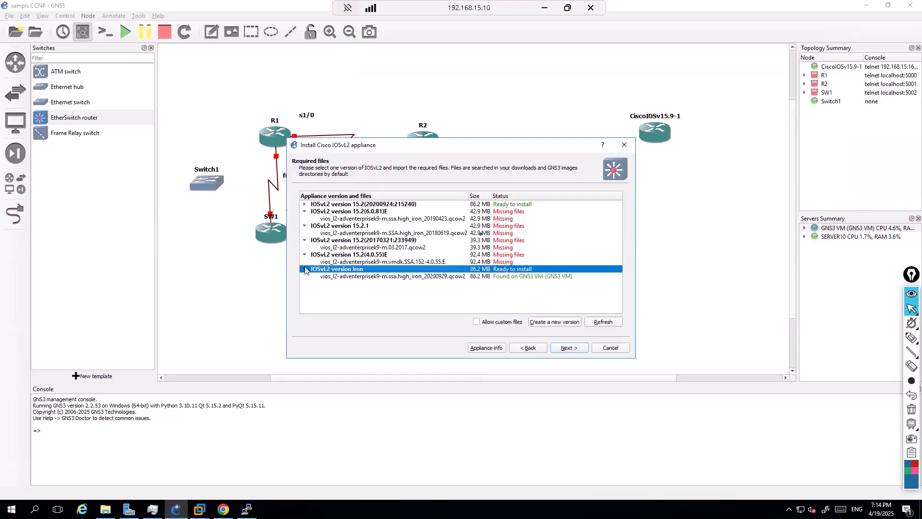
{"action": "left_click", "coordinate": [557, 349]}
{"action": "left_click", "coordinate": [484, 267]}
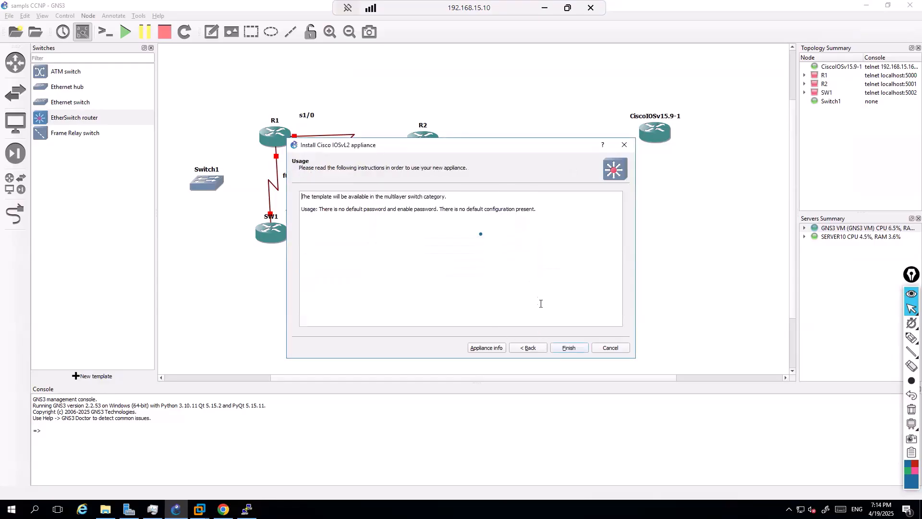
{"action": "left_click", "coordinate": [567, 347]}
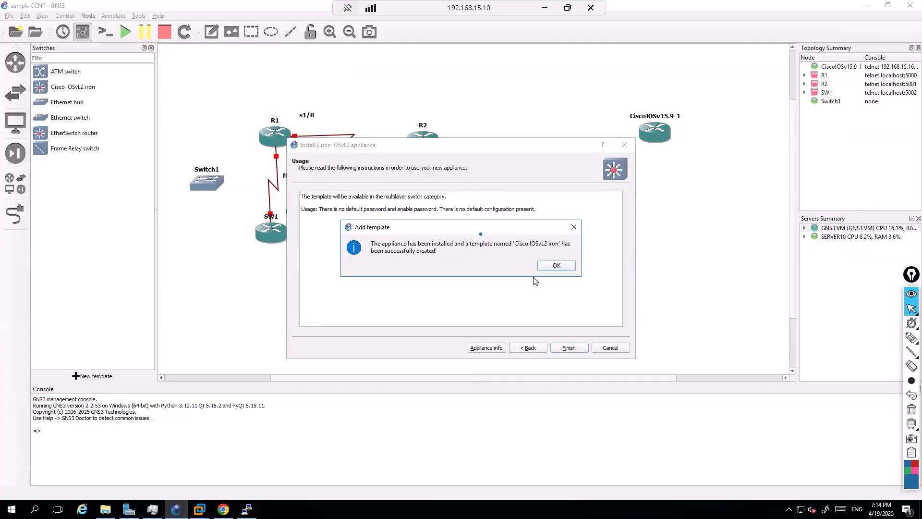
{"action": "left_click", "coordinate": [559, 264]}
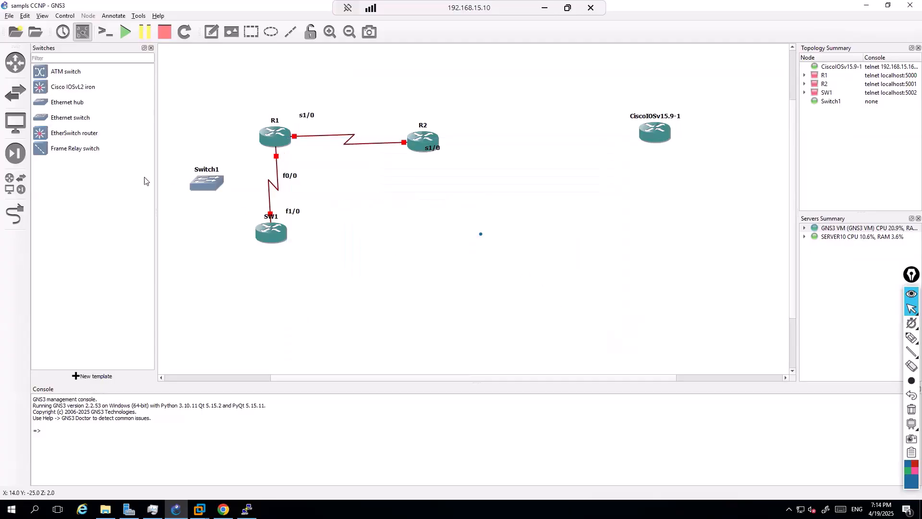
Add a Cisco IOSvL2 iron switch below CiscoIOSv15.9-1 in the topology, start it, and open its console
{"action": "left_click_drag", "start_coordinate": [81, 87], "coordinate": [647, 219]}
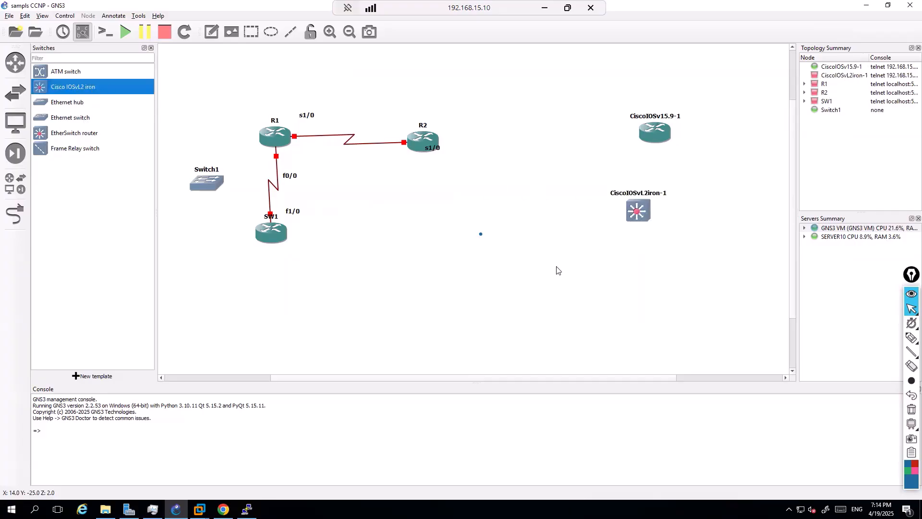
{"action": "right_click", "coordinate": [629, 214]}
{"action": "left_click", "coordinate": [674, 238]}
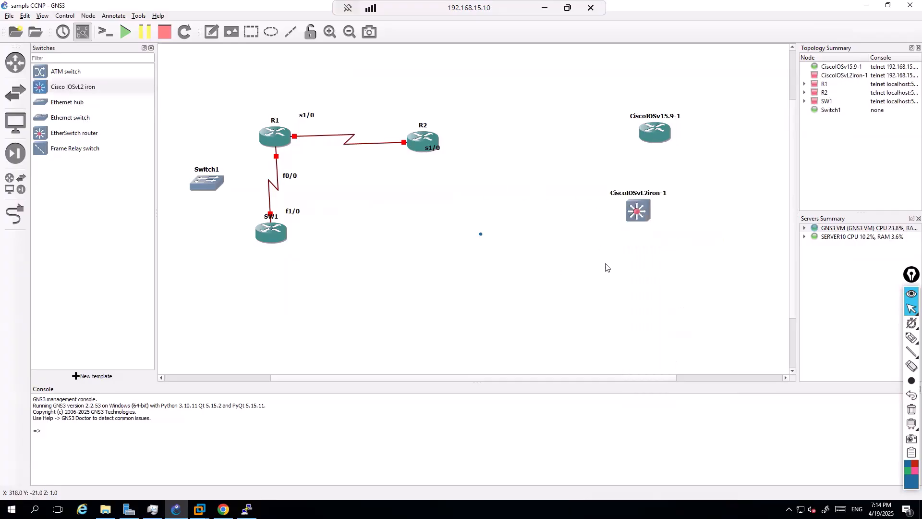
{"action": "right_click", "coordinate": [637, 214]}
{"action": "left_click", "coordinate": [653, 229]}
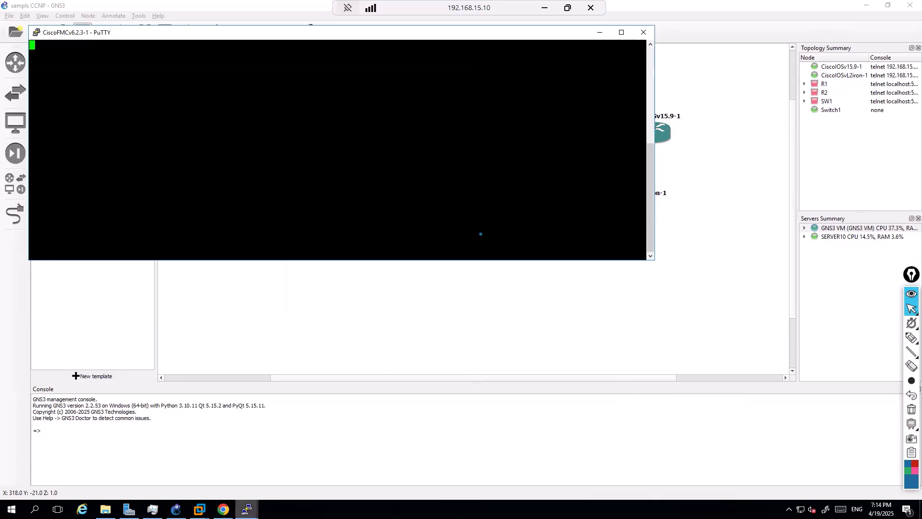
Bring up the IOSv router's console and arrange it beside the narrowed IOSvL2 console so both boot outputs are readable
{"action": "left_click", "coordinate": [247, 509]}
{"action": "left_click", "coordinate": [204, 481]}
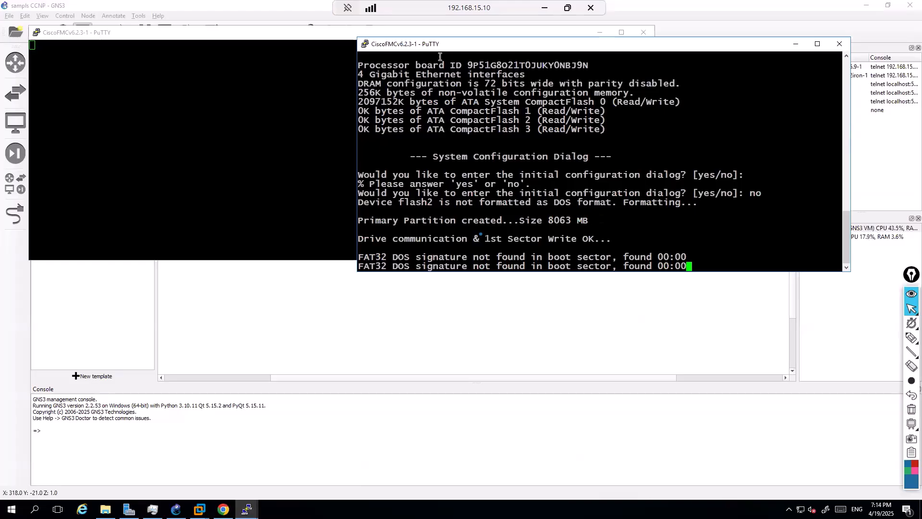
{"action": "left_click_drag", "start_coordinate": [451, 45], "coordinate": [508, 36]}
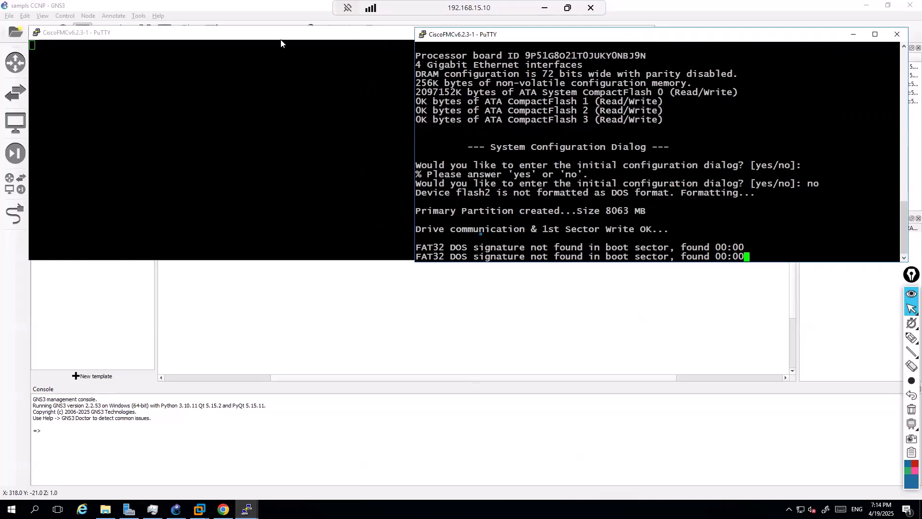
{"action": "left_click_drag", "start_coordinate": [286, 26], "coordinate": [283, 44]}
{"action": "left_click_drag", "start_coordinate": [656, 181], "coordinate": [476, 175]}
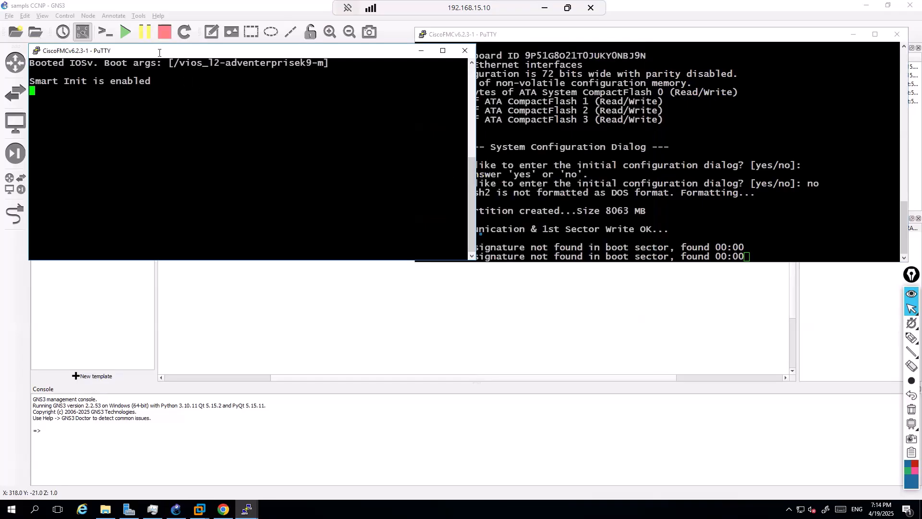
{"action": "left_click_drag", "start_coordinate": [160, 53], "coordinate": [146, 45]}
Examine the boot output in both consoles, highlighting the vios_l2 software name in the IOSvL2 console
{"action": "left_click", "coordinate": [601, 152]}
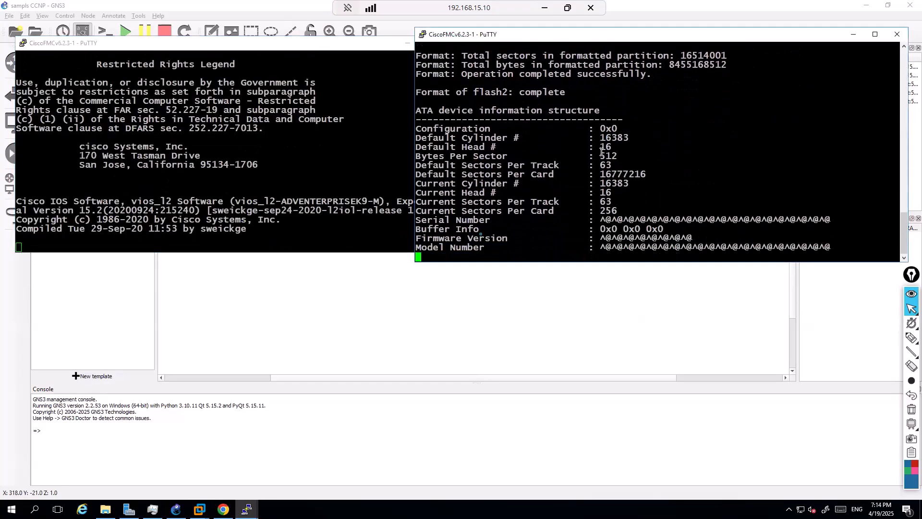
{"action": "left_click", "coordinate": [114, 214]}
{"action": "left_click_drag", "start_coordinate": [127, 200], "coordinate": [380, 202]}
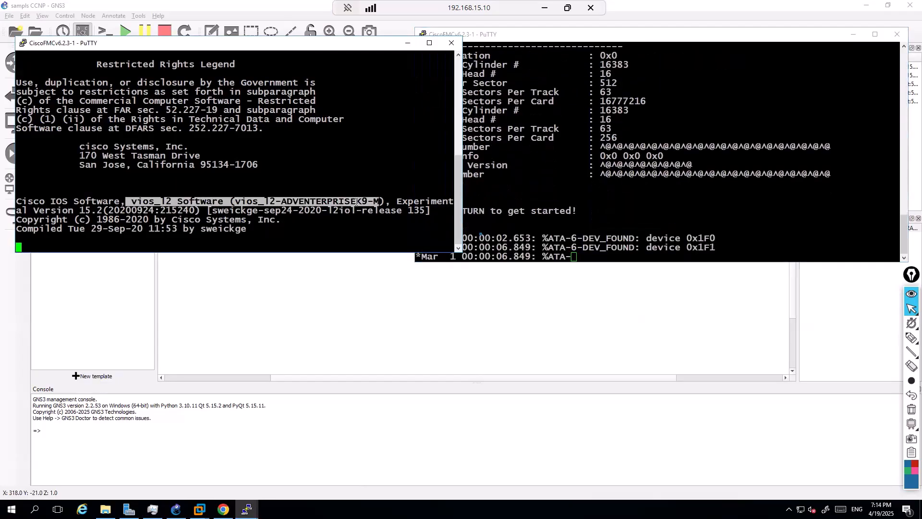
{"action": "left_click", "coordinate": [583, 193]}
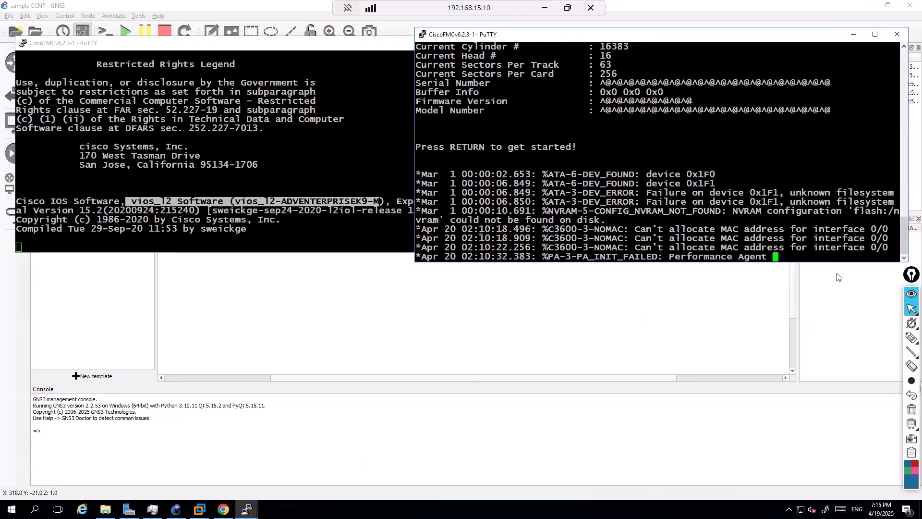
{"action": "left_click", "coordinate": [911, 338]}
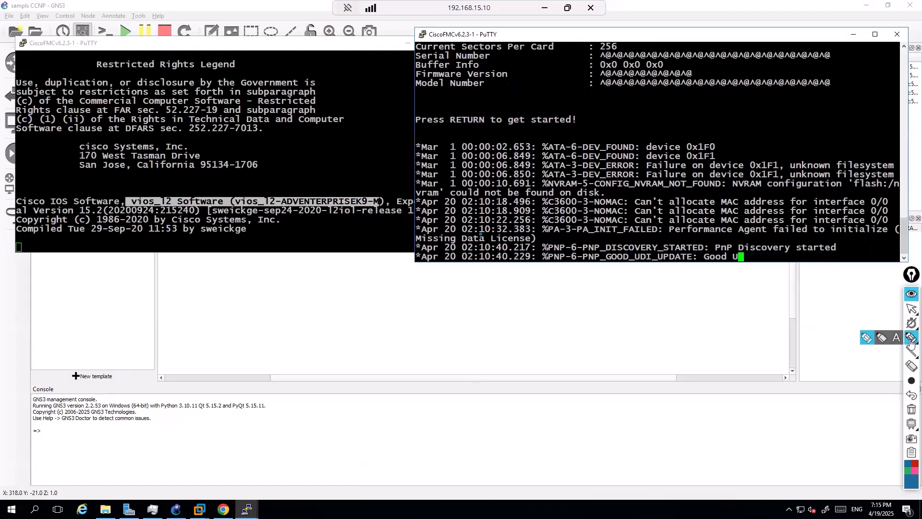
{"action": "mouse_move", "coordinate": [532, 326]}
{"action": "left_mouse_down"}
{"action": "mouse_move", "coordinate": [525, 328]}
{"action": "mouse_move", "coordinate": [566, 308]}
{"action": "mouse_move", "coordinate": [567, 331]}
{"action": "left_mouse_up"}
{"action": "key", "text": "ctrl+shift+7"}
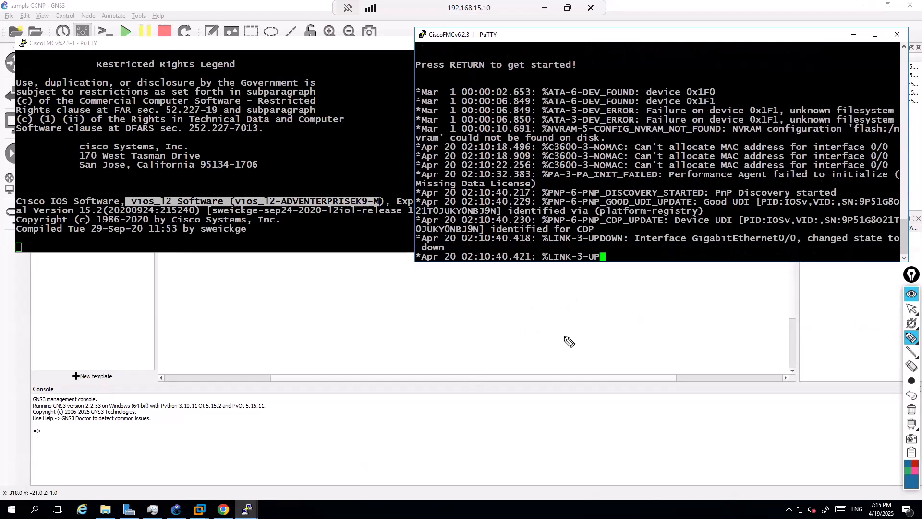
{"action": "key", "text": "ctrl+shift+2"}
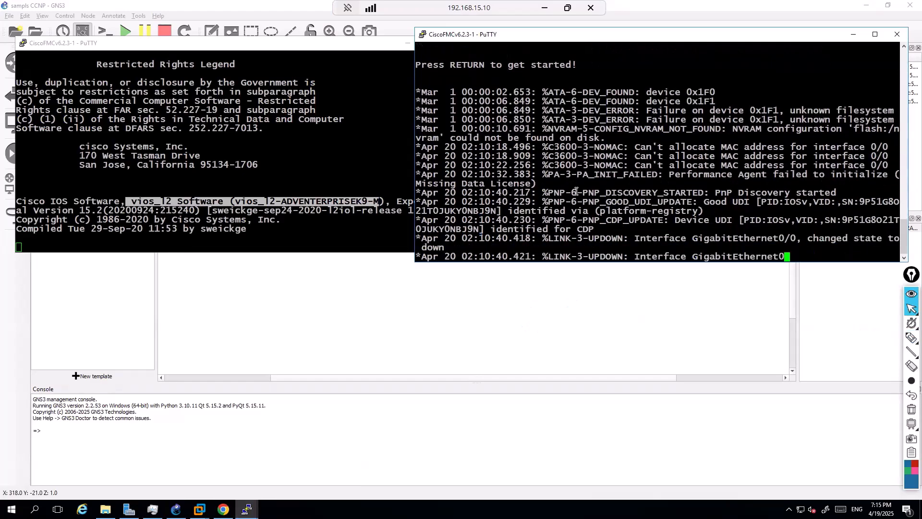
Return to the GNS3 workspace and expand the GNS3 VM entry in the servers summary to see which nodes it runs
{"action": "left_click", "coordinate": [581, 311]}
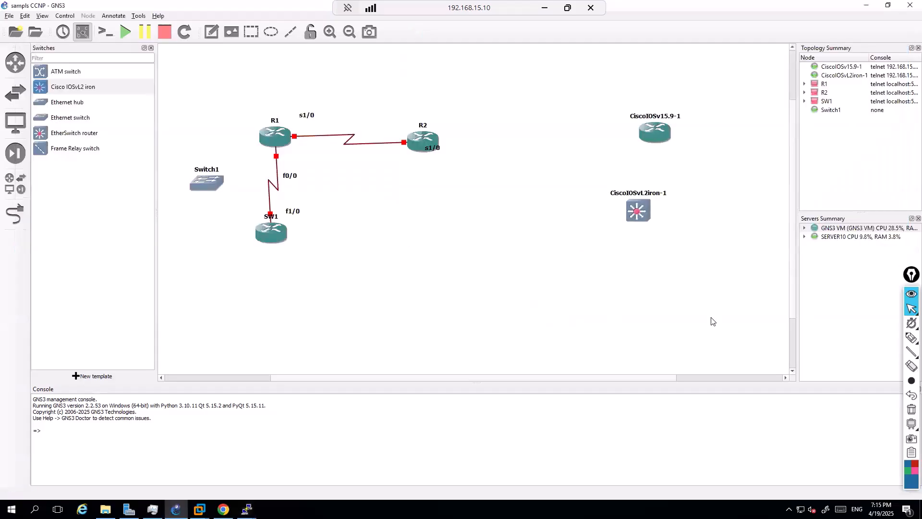
{"action": "left_click", "coordinate": [877, 239]}
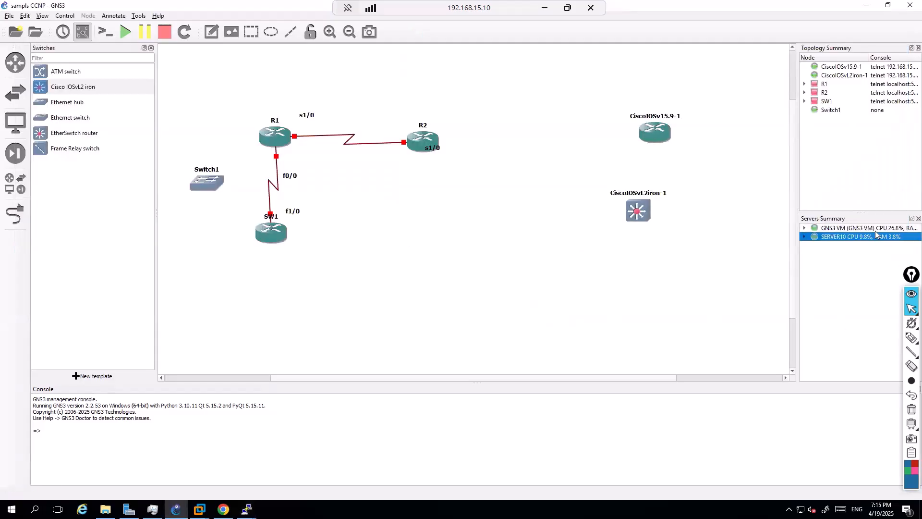
{"action": "left_click", "coordinate": [876, 230]}
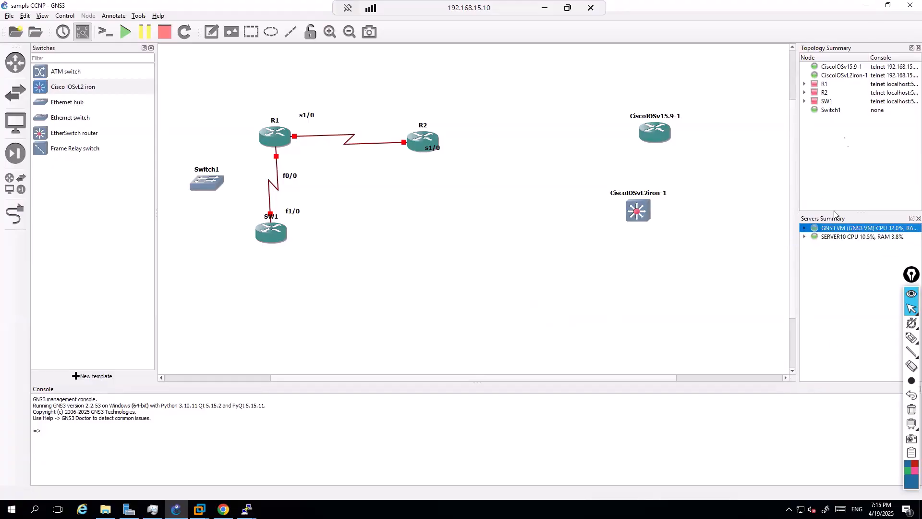
{"action": "double_click", "coordinate": [850, 228]}
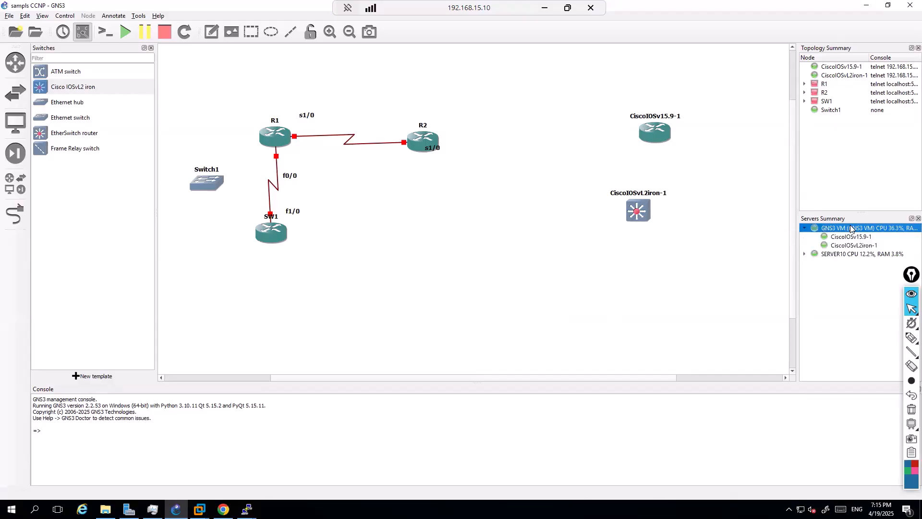
Examine the two nodes under the GNS3 VM in the servers summary and widen the summary panels so their entries are fully readable
{"action": "left_click", "coordinate": [863, 237]}
{"action": "left_click", "coordinate": [863, 245]}
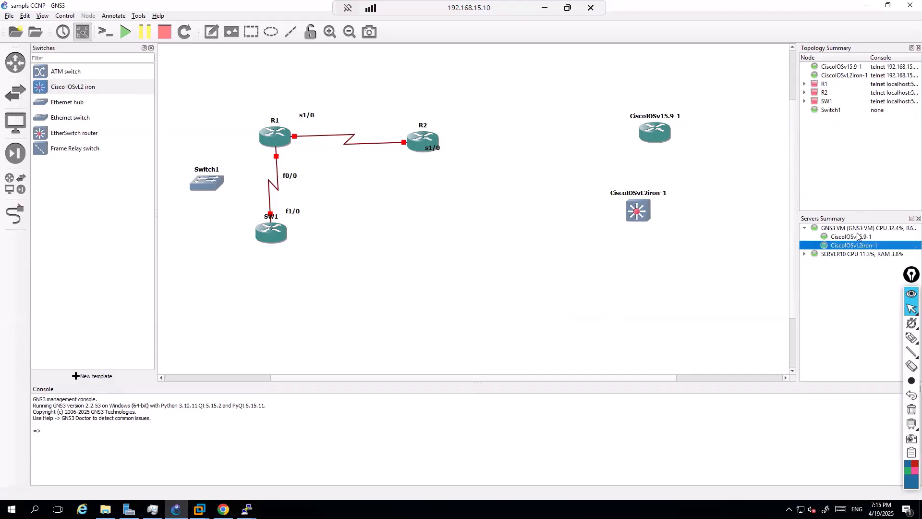
{"action": "left_click", "coordinate": [858, 230]}
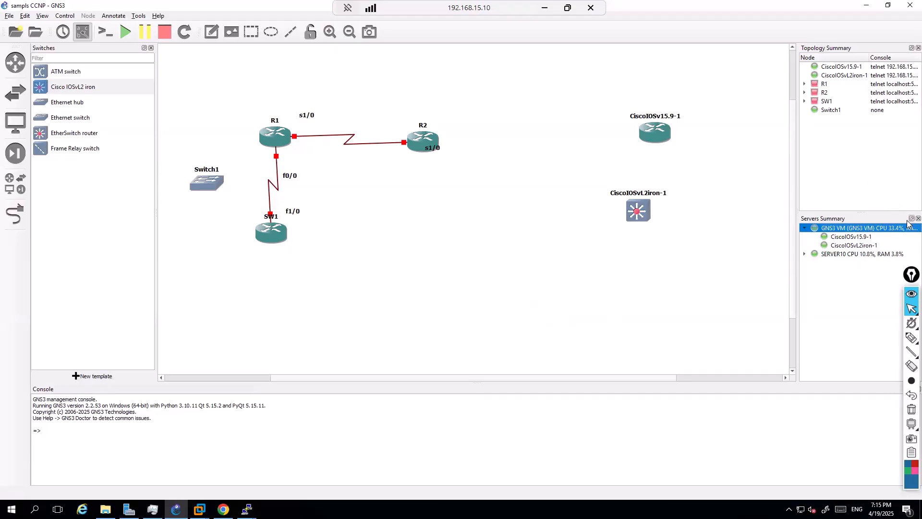
{"action": "left_click_drag", "start_coordinate": [796, 206], "coordinate": [733, 200]}
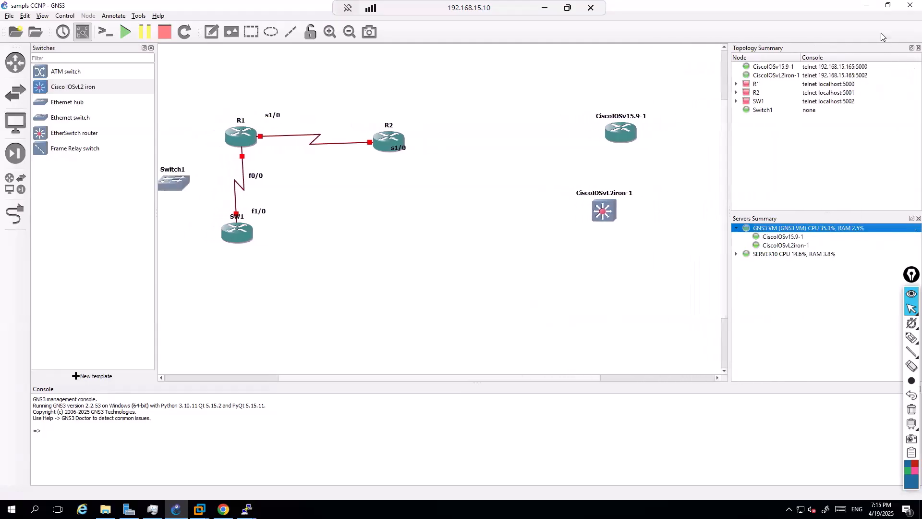
Return to the two console windows and enter privileged mode on the IOSv router with enable
{"action": "left_click", "coordinate": [867, 9]}
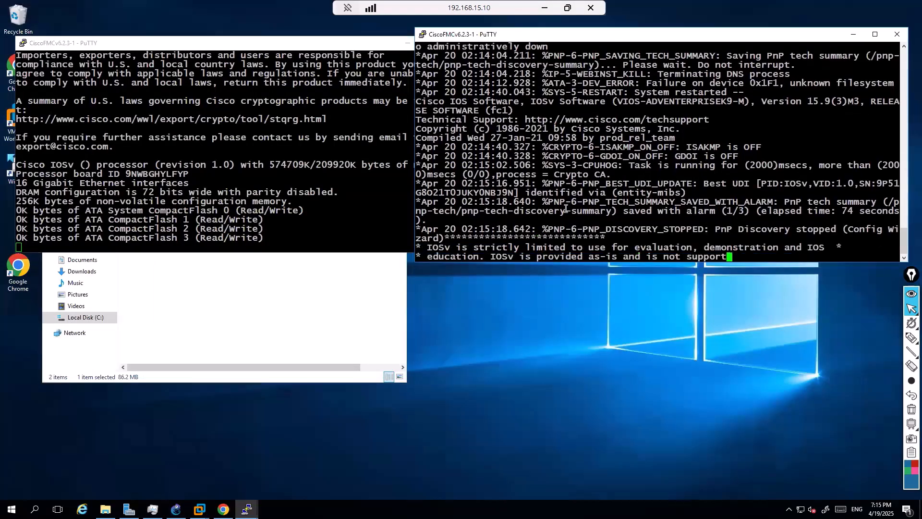
{"action": "left_click", "coordinate": [207, 217]}
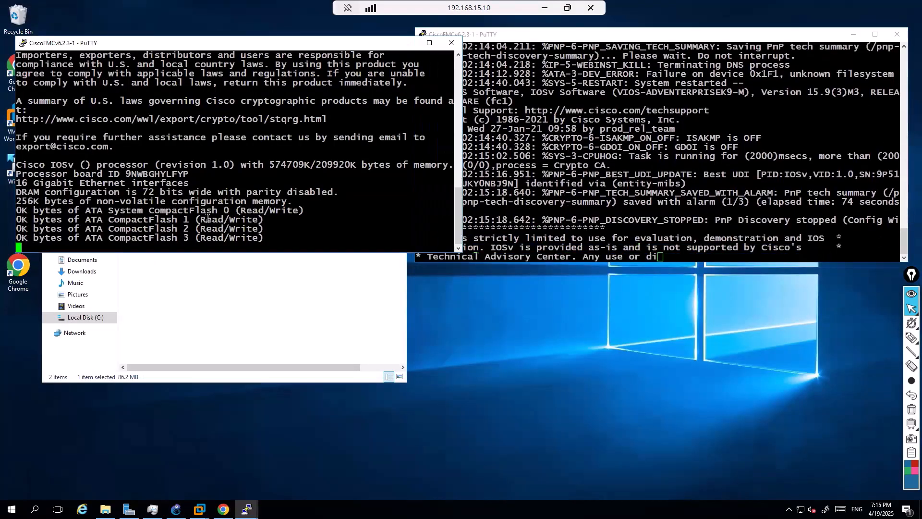
{"action": "left_click", "coordinate": [703, 213]}
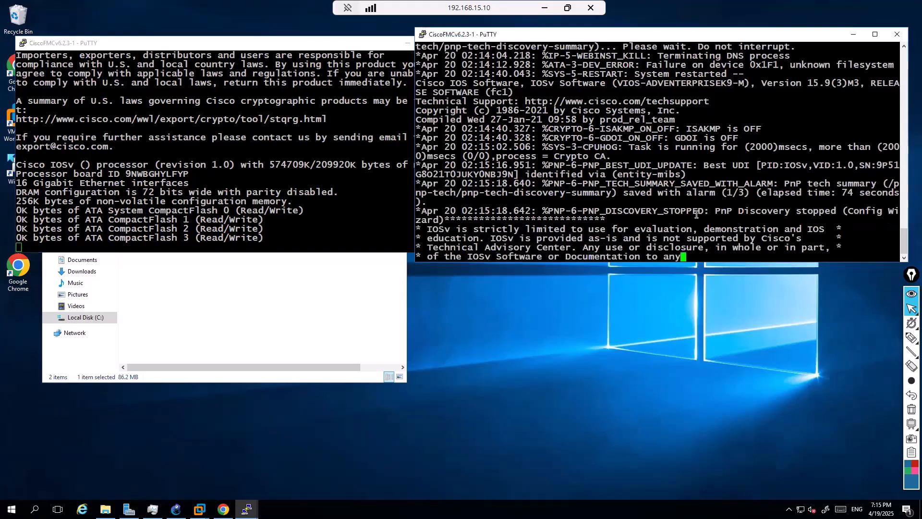
{"action": "left_click", "coordinate": [278, 218]}
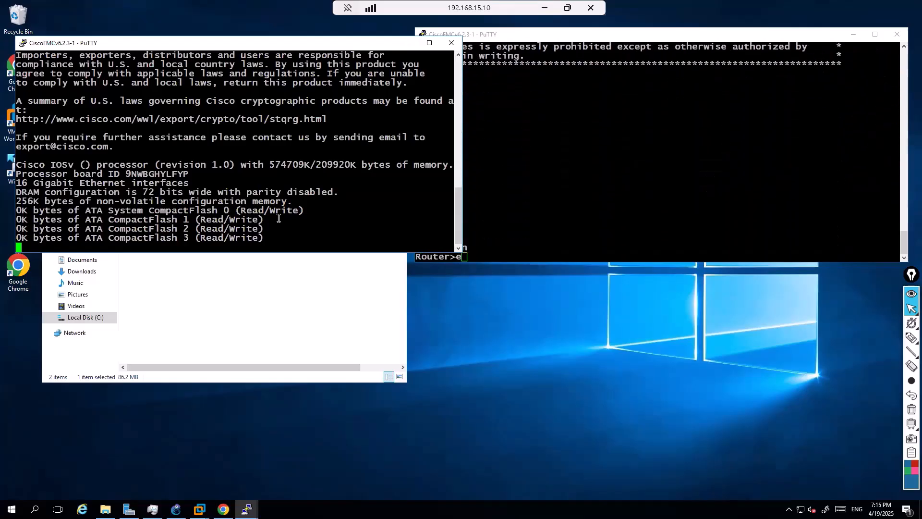
{"action": "left_click", "coordinate": [602, 172]}
{"action": "key", "text": "Return"}
{"action": "key", "text": "Return"}
{"action": "key", "text": "Return"}
{"action": "key", "text": "Return"}
{"action": "key", "text": "Return"}
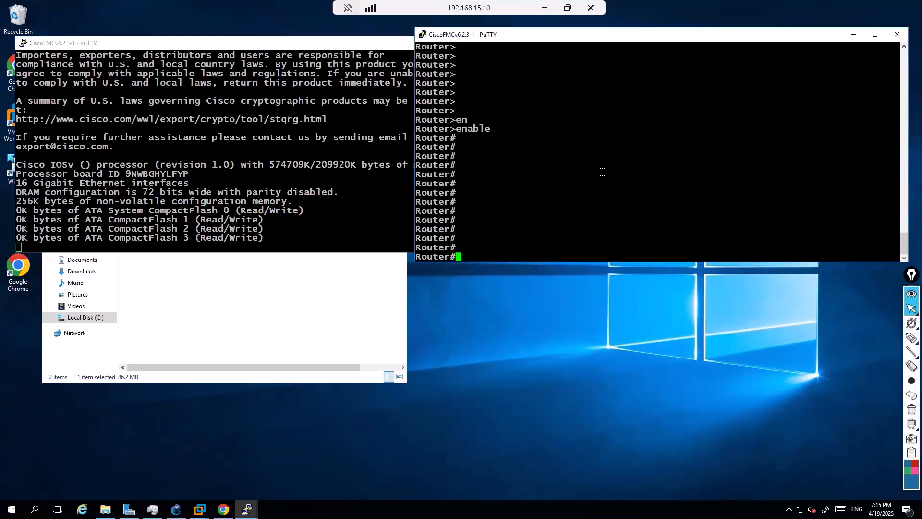
Glance at the switch console's boot progress and enter global configuration mode on the IOSv router with conf t
{"action": "left_click", "coordinate": [305, 191]}
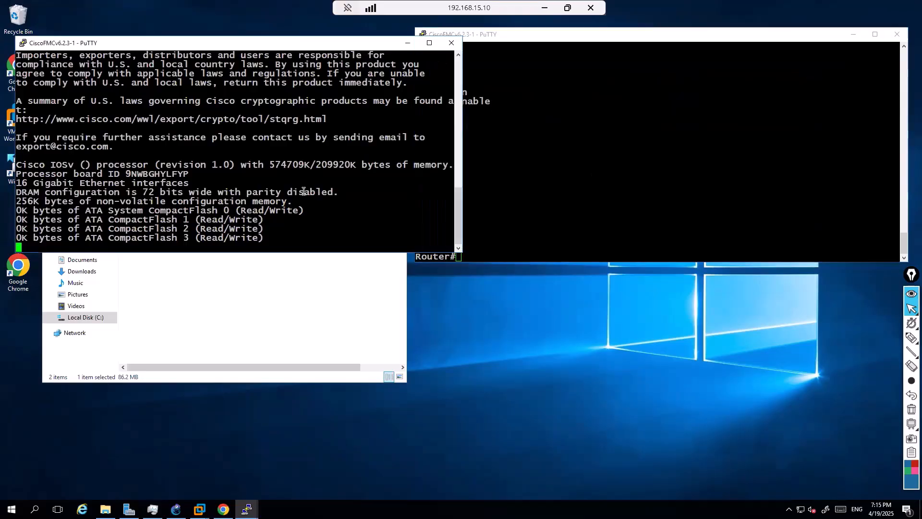
{"action": "left_click", "coordinate": [515, 178]}
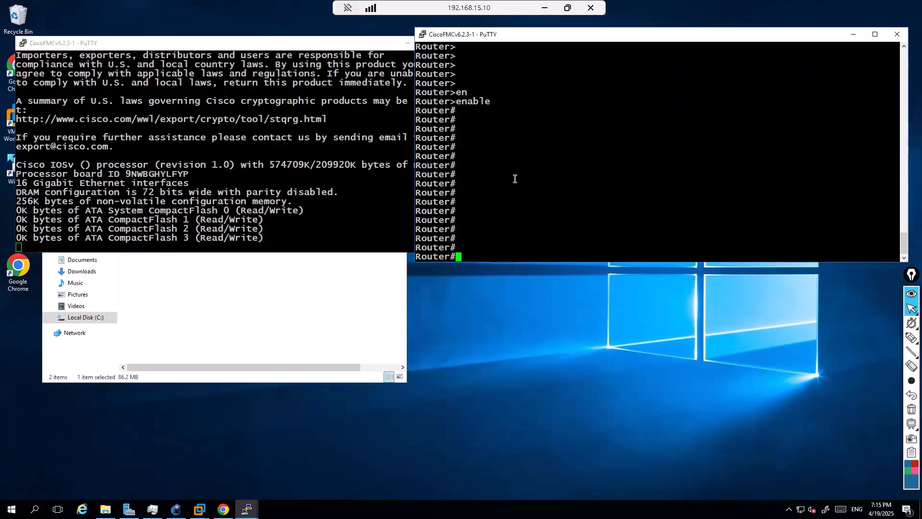
{"action": "type", "text": "conf t"}
{"action": "key", "text": "Return"}
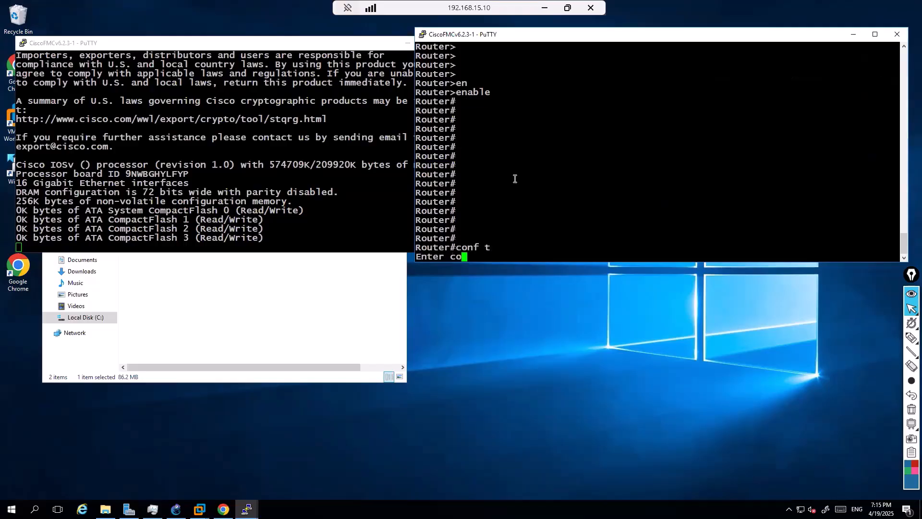
{"action": "key", "text": "Return"}
{"action": "key", "text": "Return"}
{"action": "key", "text": "Return"}
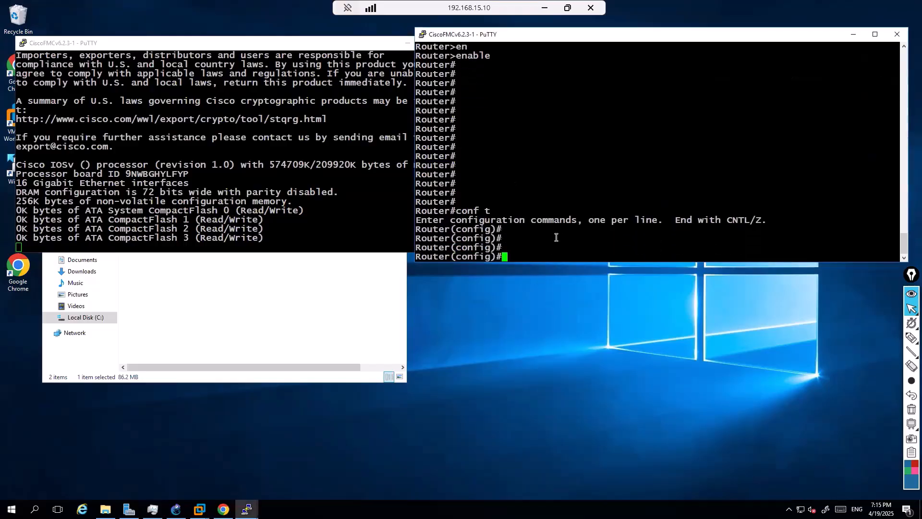
List the router's interfaces with do sh ip int brief and highlight the resulting table
{"action": "type", "text": "do sh ip int br"}
{"action": "key", "text": "Tab"}
{"action": "key", "text": "Return"}
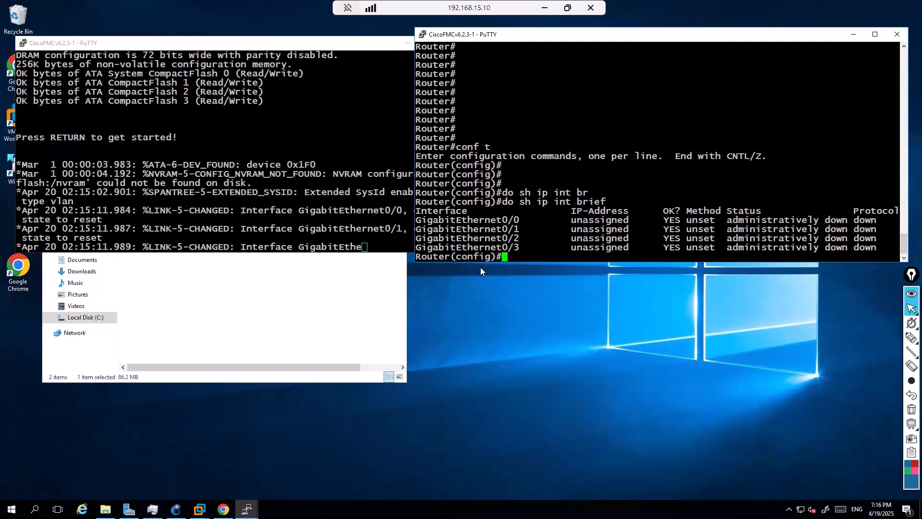
{"action": "left_click_drag", "start_coordinate": [490, 210], "coordinate": [691, 259]}
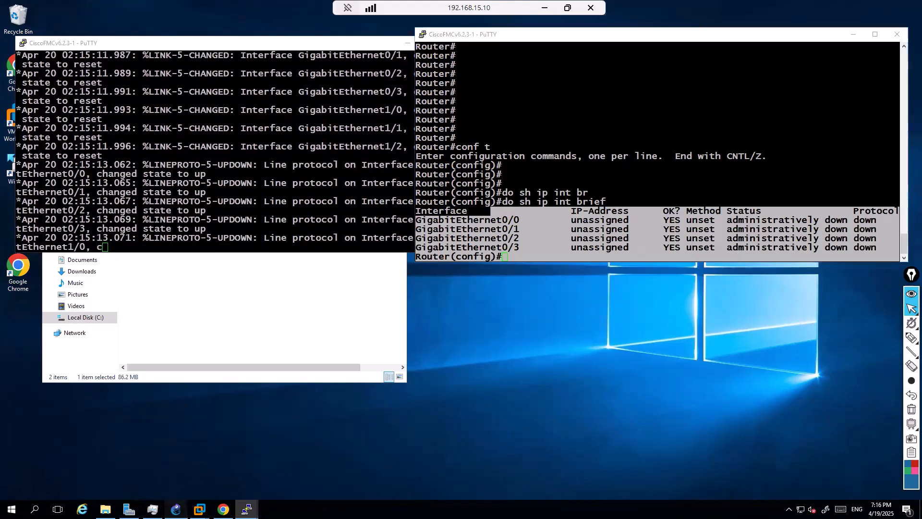
Switch to GNS3 and check the number of network adapters in CiscoIOSv15.9-1's configuration, leaving the settings as they are
{"action": "left_click", "coordinate": [176, 509]}
{"action": "right_click", "coordinate": [615, 134]}
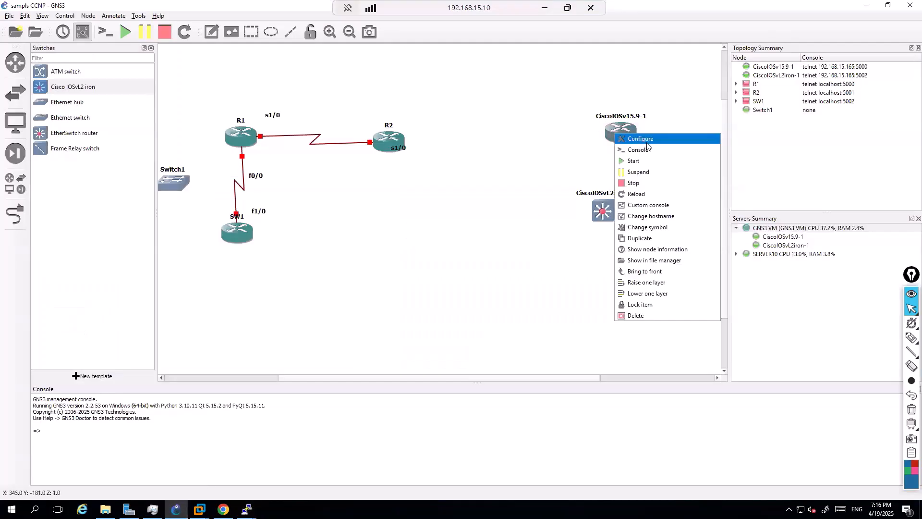
{"action": "left_click", "coordinate": [648, 144]}
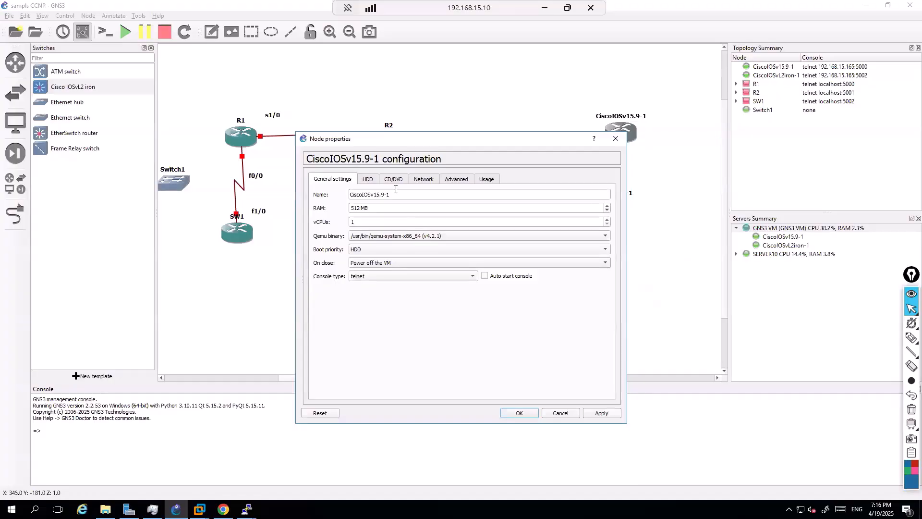
{"action": "left_click", "coordinate": [424, 183]}
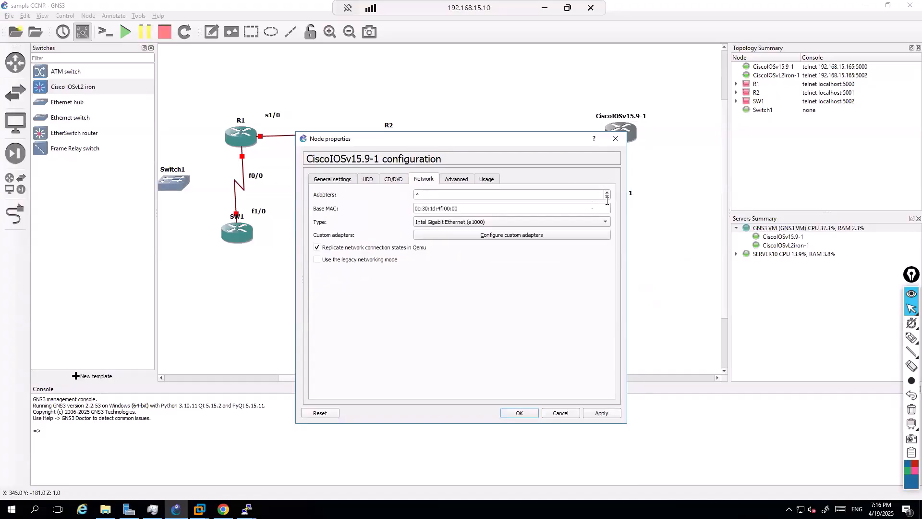
{"action": "left_click", "coordinate": [615, 140]}
Check the number of network adapters in CiscoIOSvL2iron-1's configuration, close it unchanged, and return to the console windows
{"action": "right_click", "coordinate": [604, 218]}
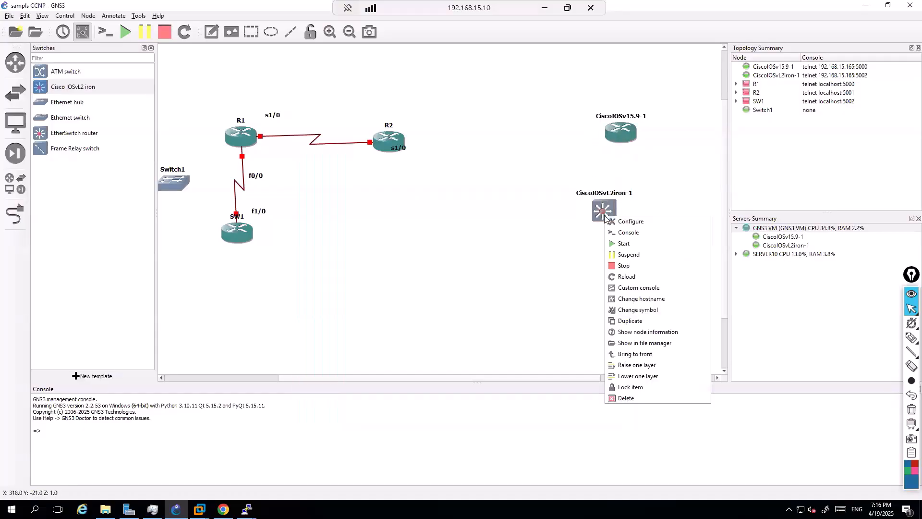
{"action": "left_click", "coordinate": [625, 222]}
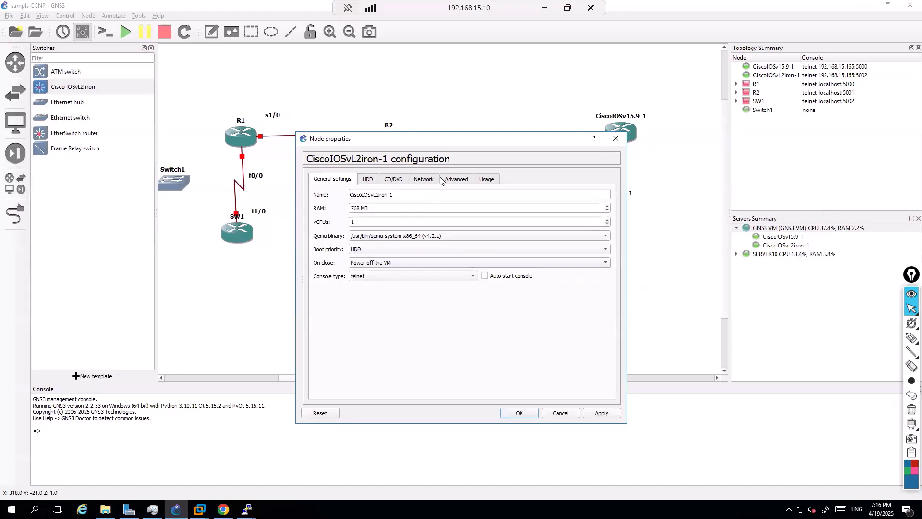
{"action": "left_click", "coordinate": [423, 179]}
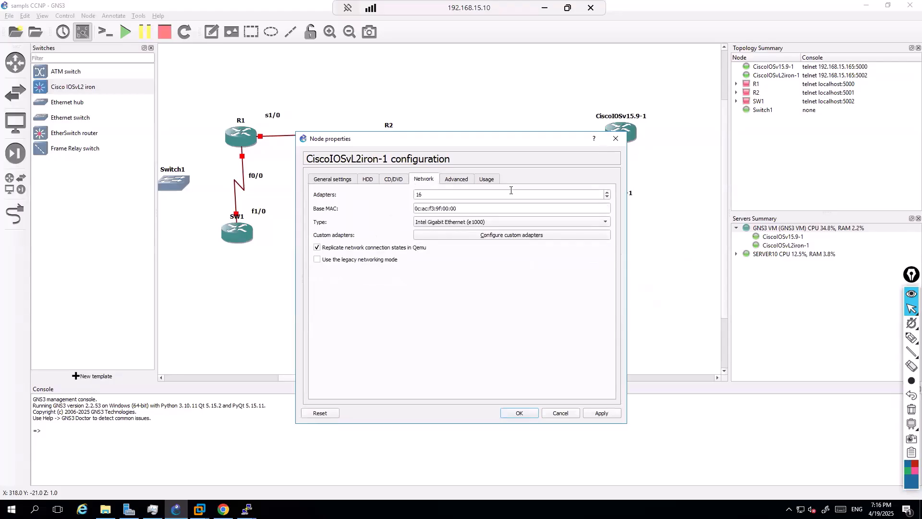
{"action": "left_click", "coordinate": [615, 138]}
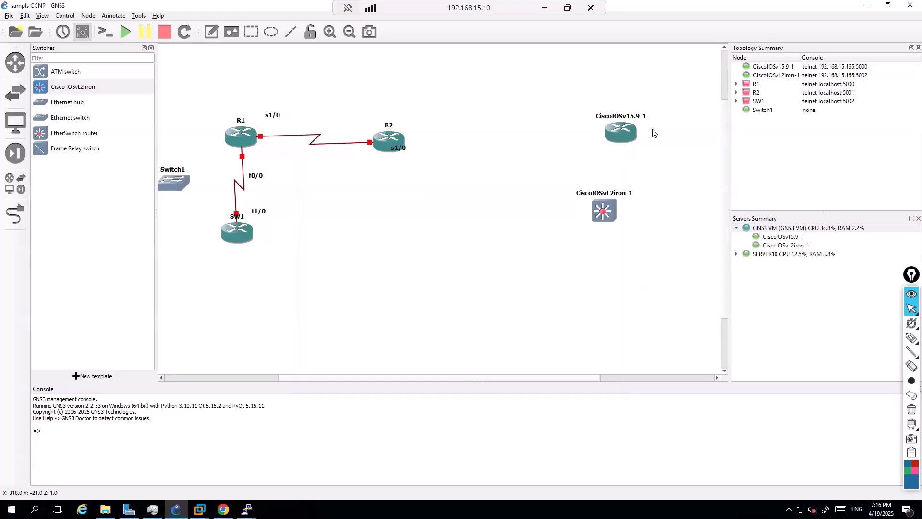
{"action": "left_click", "coordinate": [864, 6]}
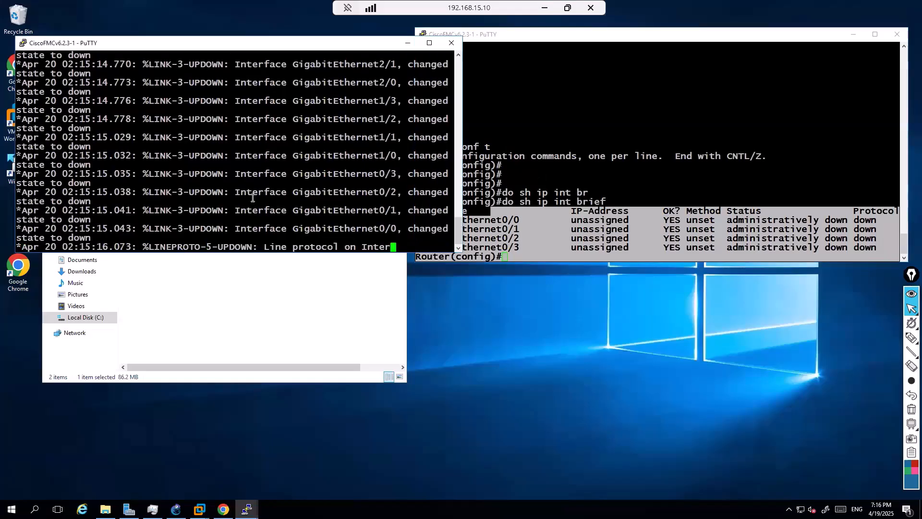
Try to start an OSPF configuration with router ospf on the IOSv router and clear the unfinished command line
{"action": "left_click", "coordinate": [580, 201]}
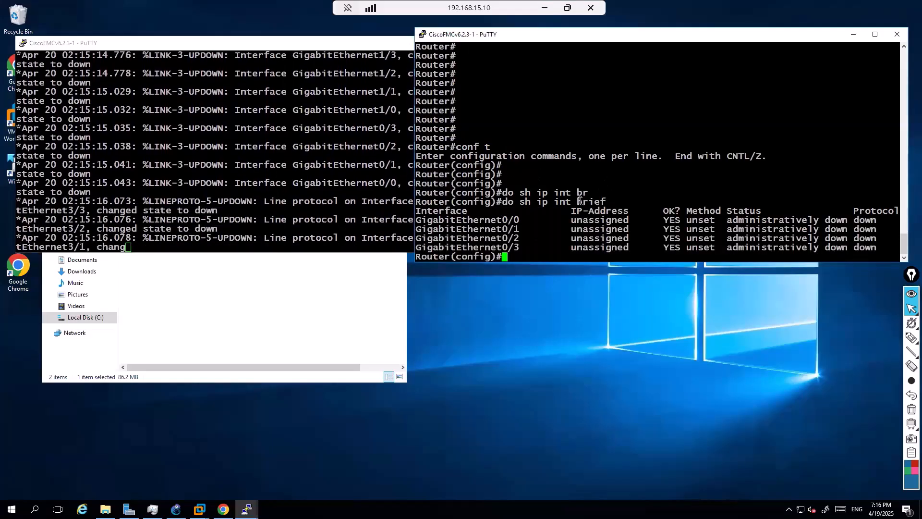
{"action": "type", "text": "rotuer"}
{"action": "key", "text": "Return"}
{"action": "key", "text": "Return"}
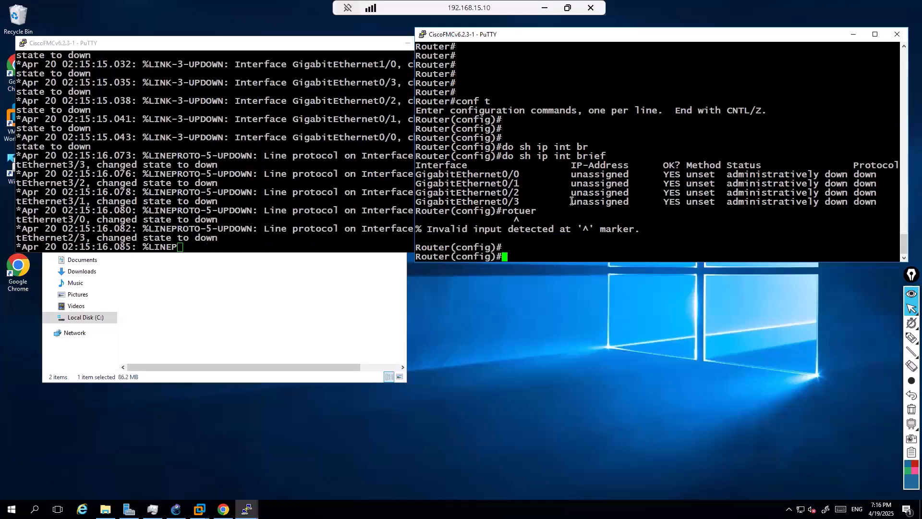
{"action": "type", "text": "router ospf"}
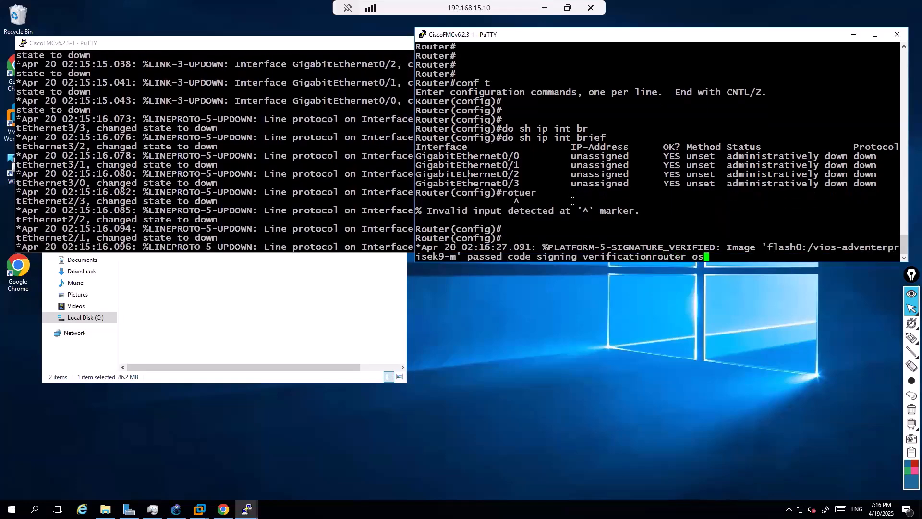
{"action": "key", "text": "BackSpace"}
{"action": "key", "text": "BackSpace"}
{"action": "key", "text": "BackSpace"}
{"action": "key", "text": "BackSpace"}
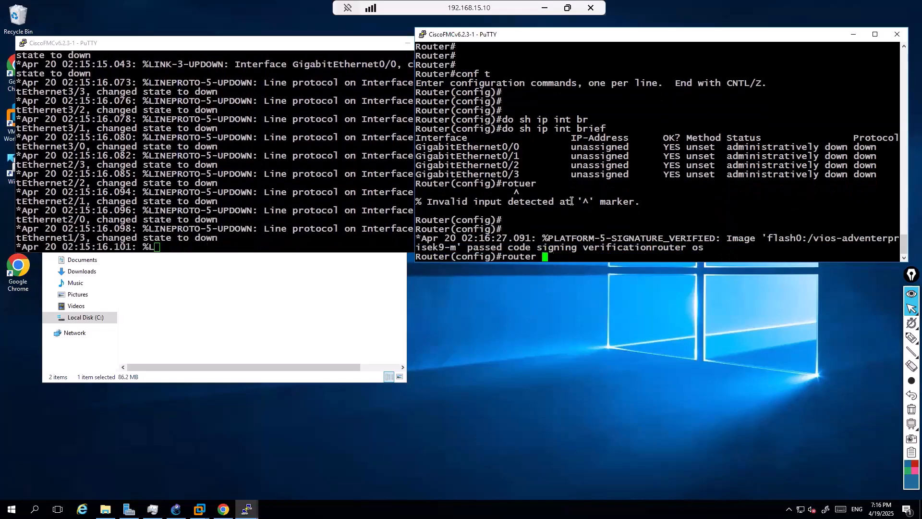
{"action": "key", "text": "BackSpace"}
{"action": "key", "text": "BackSpace"}
{"action": "key", "text": "BackSpace"}
{"action": "key", "text": "BackSpace"}
{"action": "key", "text": "BackSpace"}
{"action": "key", "text": "BackSpace"}
{"action": "key", "text": "BackSpace"}
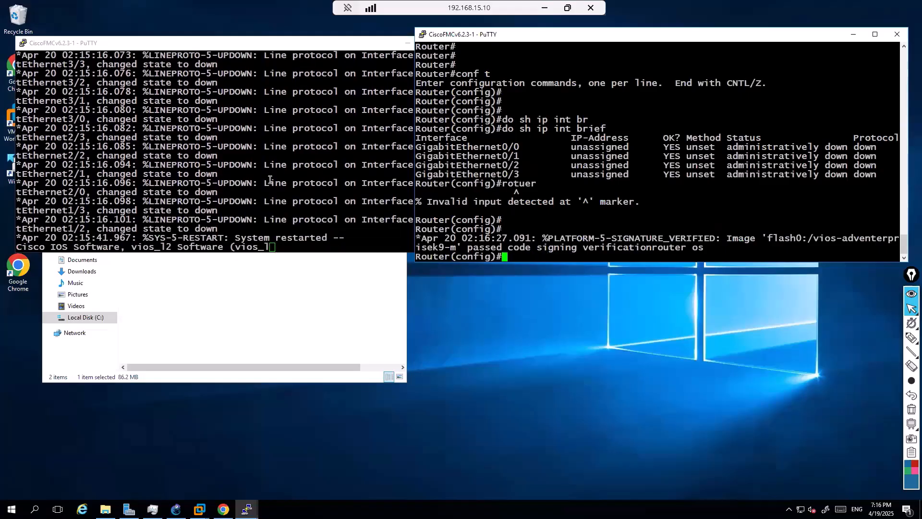
Move the IOSvL2 switch console below the router's console and enter privileged mode on the switch with enable
{"action": "left_click", "coordinate": [270, 179]}
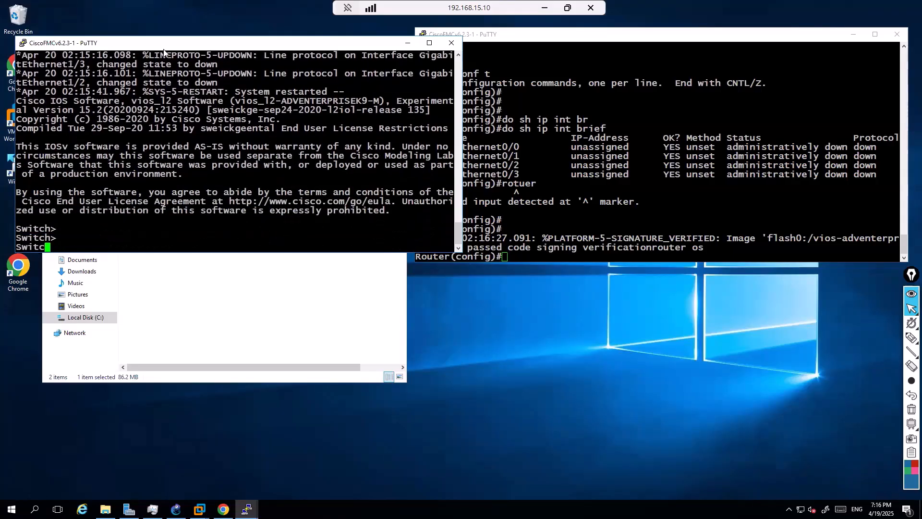
{"action": "left_click_drag", "start_coordinate": [174, 45], "coordinate": [595, 270]}
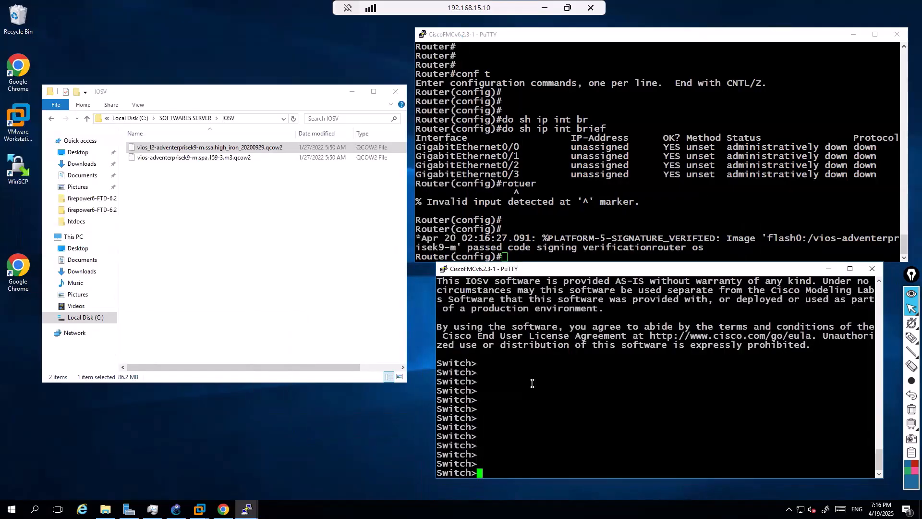
{"action": "type", "text": "en"}
{"action": "key", "text": "Tab"}
{"action": "key", "text": "Return"}
{"action": "key", "text": "Return"}
{"action": "key", "text": "Return"}
List the switch's interfaces with show ip int brief, widening and repositioning its console to read the whole table
{"action": "type", "text": "show "}
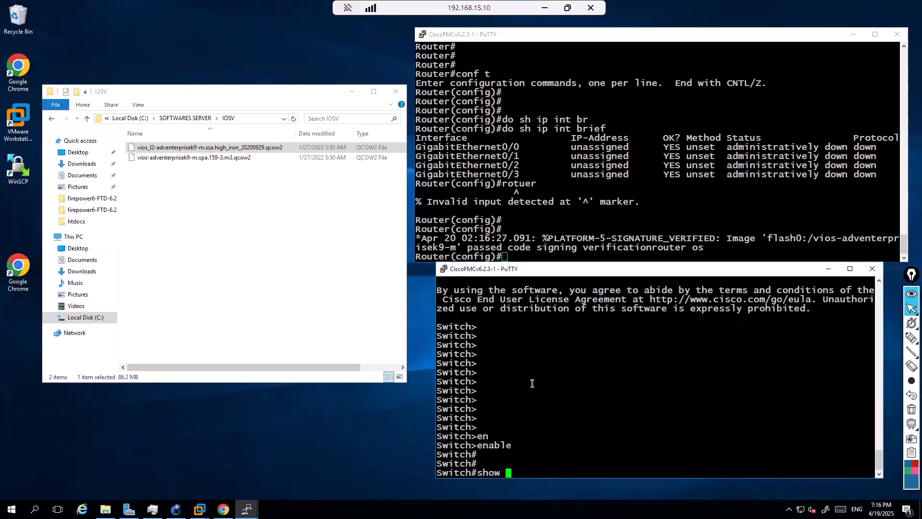
{"action": "type", "text": "ip int br"}
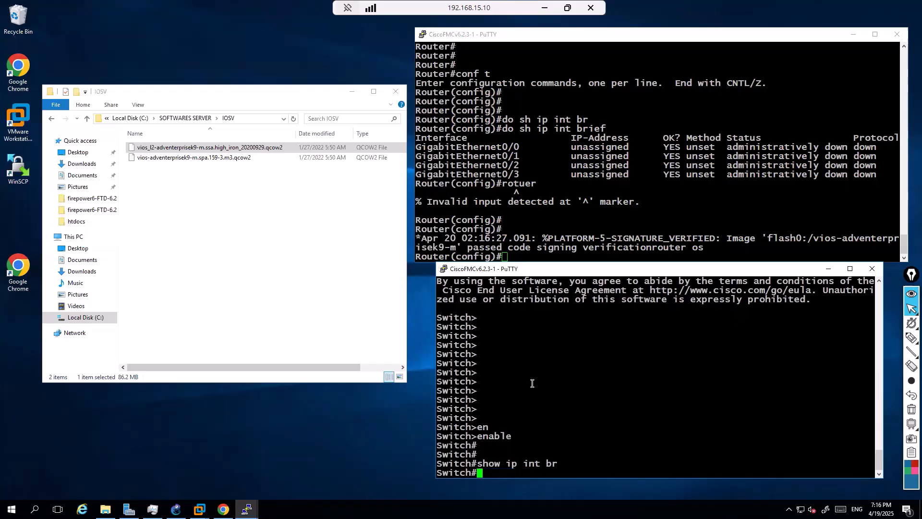
{"action": "key", "text": "Tab"}
{"action": "key", "text": "Return"}
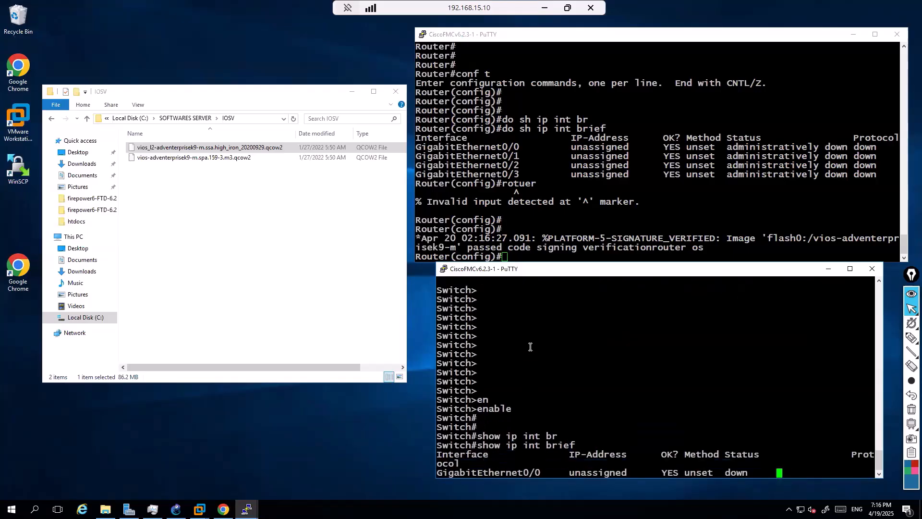
{"action": "left_click_drag", "start_coordinate": [436, 416], "coordinate": [344, 416]}
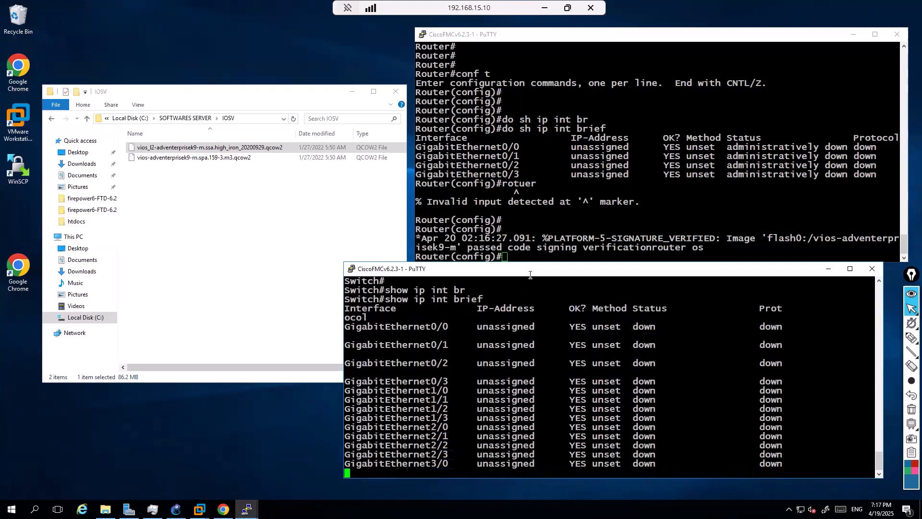
{"action": "left_click_drag", "start_coordinate": [530, 269], "coordinate": [221, 269]}
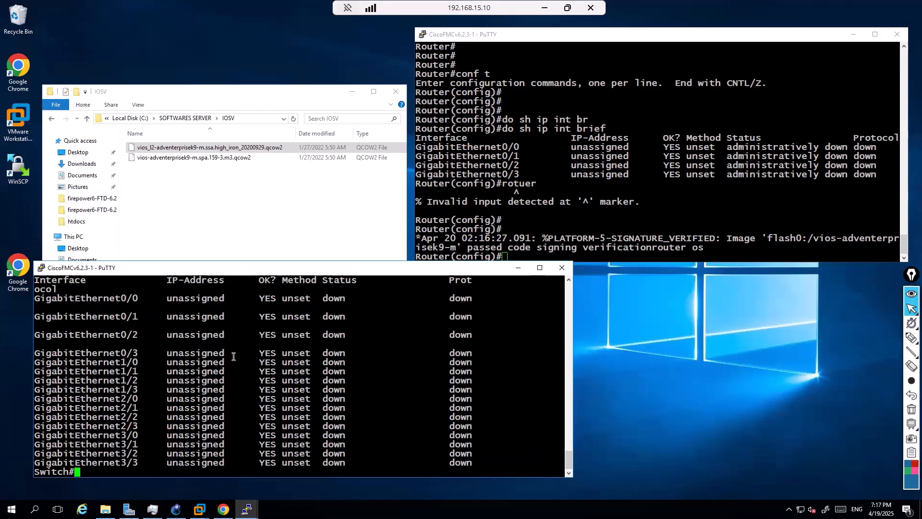
Enter global configuration mode on the IOSvL2 switch with conf t
{"action": "type", "text": "conf t"}
{"action": "key", "text": "Return"}
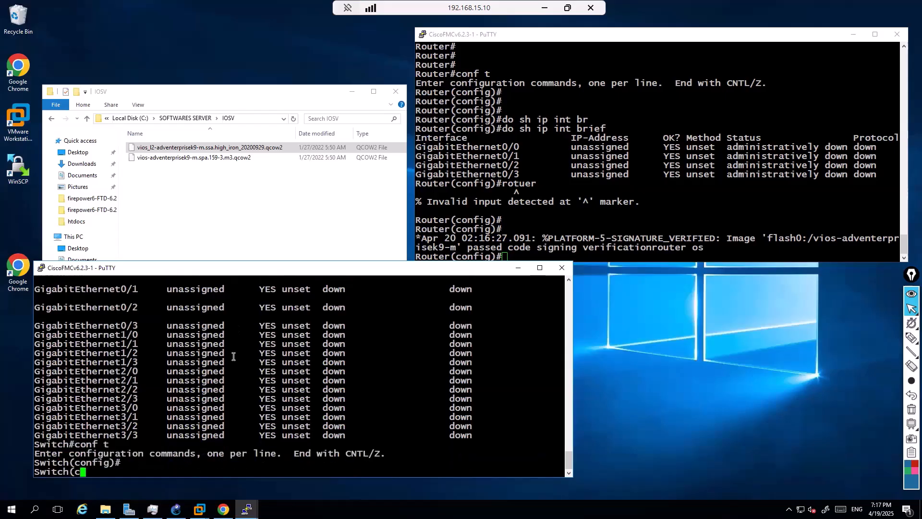
Query the available spanning-tree mode options in the switch's global configuration with spanning-tree mode ? and narrow its console window slightly
{"action": "key", "text": "Return"}
{"action": "key", "text": "Return"}
{"action": "type", "text": "sp"}
{"action": "key", "text": "Tab"}
{"action": "type", "text": "ann"}
{"action": "key", "text": "Tab"}
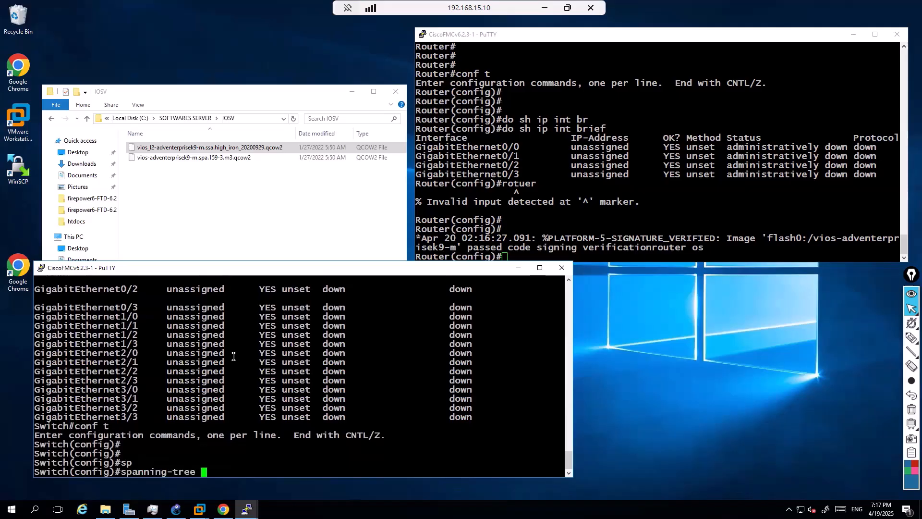
{"action": "type", "text": "mo"}
{"action": "key", "text": "Tab"}
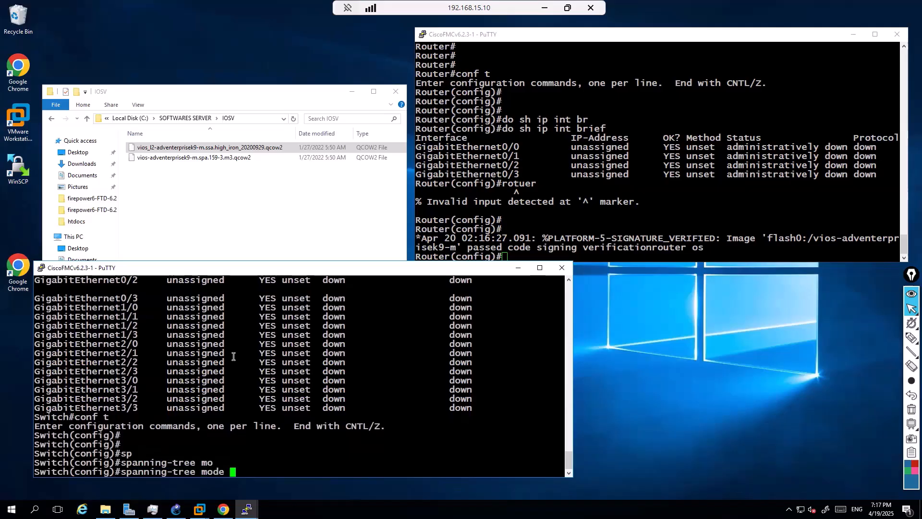
{"action": "type", "text": "?"}
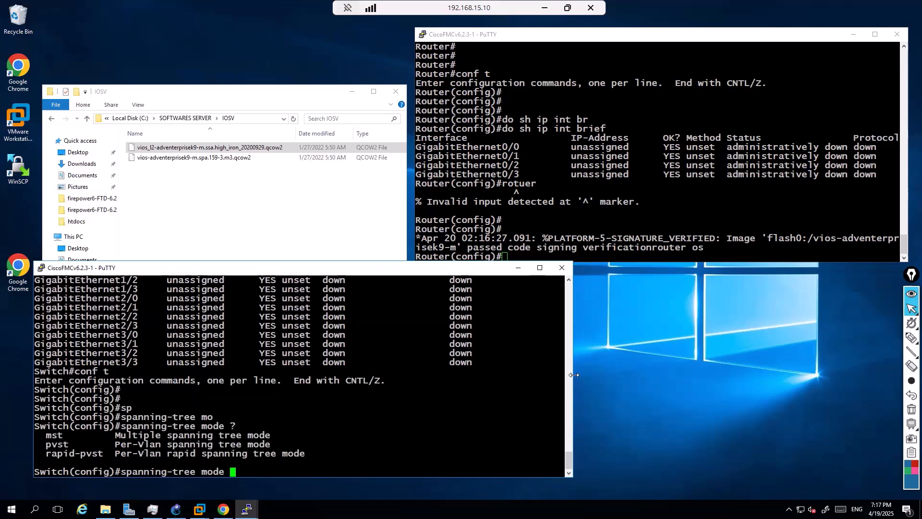
{"action": "left_click_drag", "start_coordinate": [573, 375], "coordinate": [542, 376]}
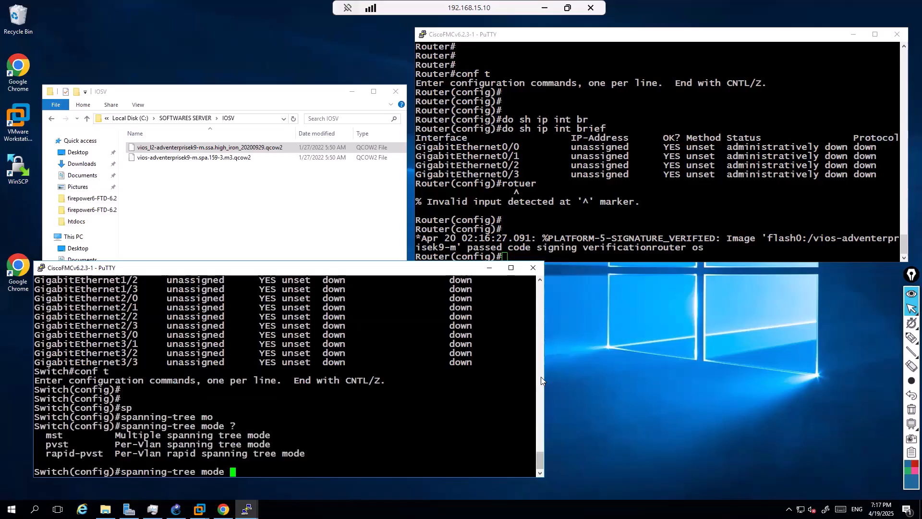
Check the IOSV EVE-ng and GNS3 folder in Google Drive and the IOSV image folder on the remote server
{"action": "left_click", "coordinate": [543, 9]}
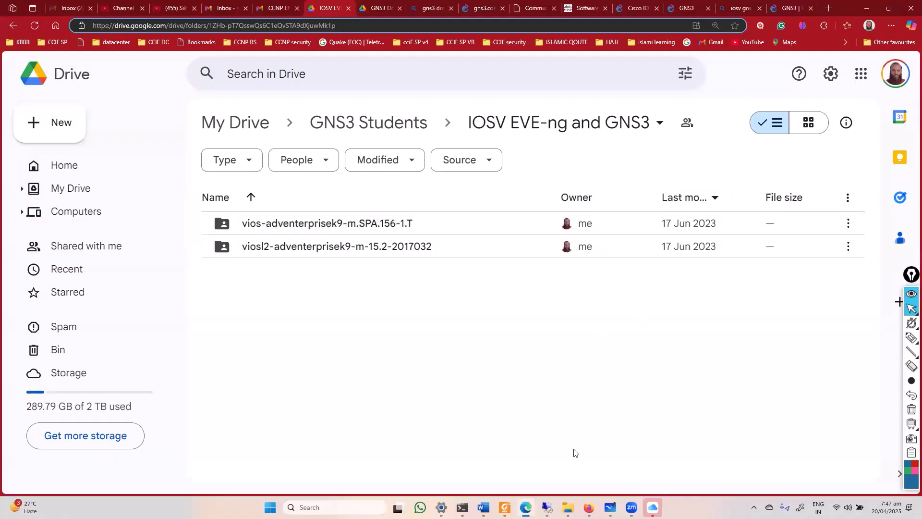
{"action": "left_click", "coordinate": [547, 507]}
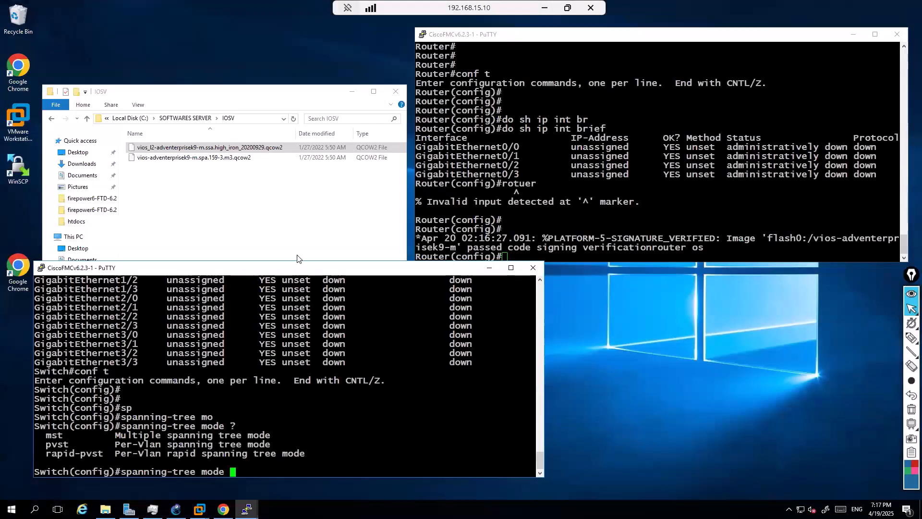
{"action": "left_click", "coordinate": [281, 208]}
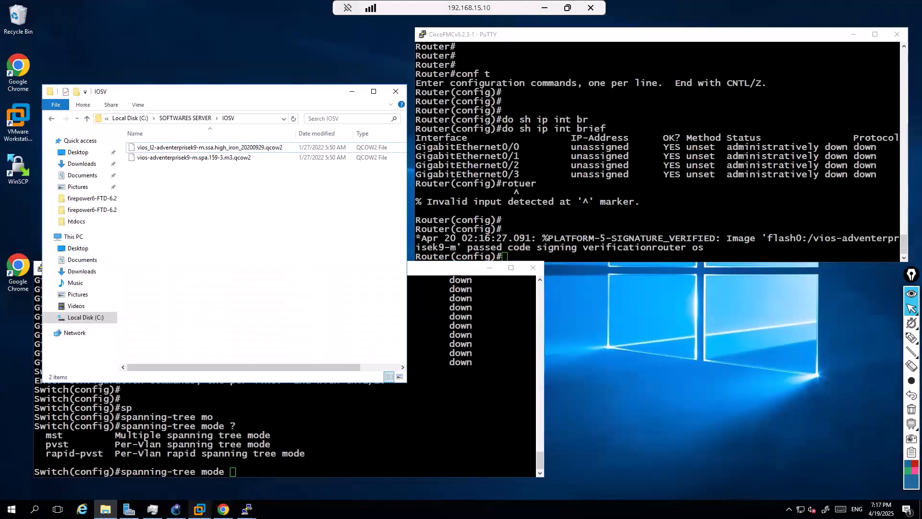
Switch to GNS3, shift the CiscoIOSv15.9-1 router closer above CiscoIOSvL2iron-1, and link Gi0/0 of the router to Gi0/0 of the switch
{"action": "left_click", "coordinate": [175, 509]}
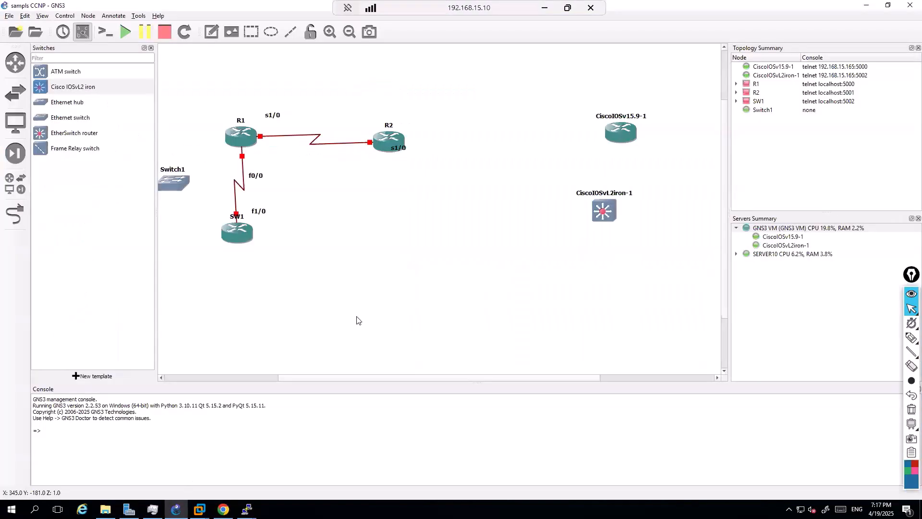
{"action": "left_click_drag", "start_coordinate": [622, 131], "coordinate": [590, 139]}
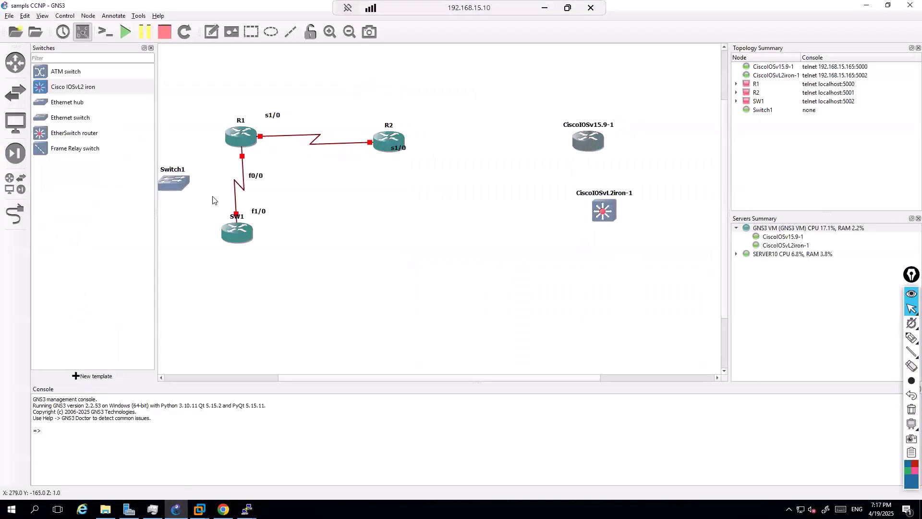
{"action": "left_click", "coordinate": [21, 215]}
{"action": "left_click", "coordinate": [593, 140]}
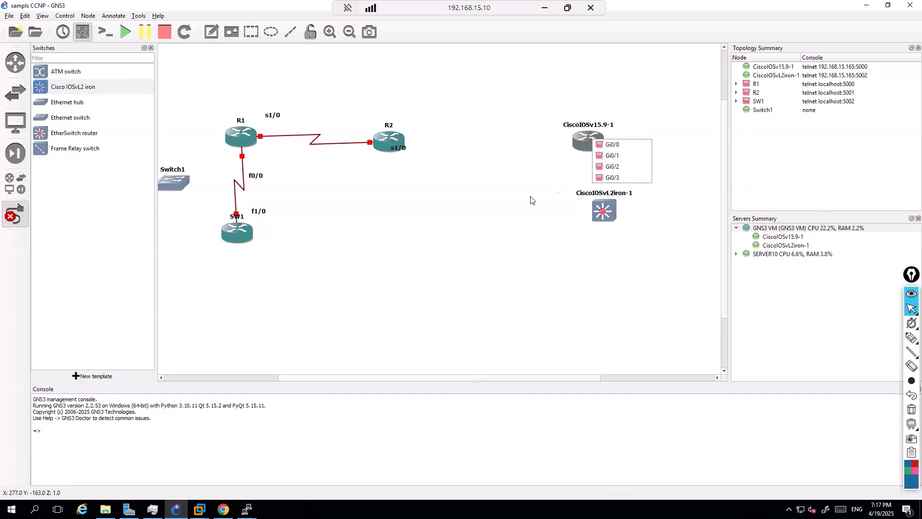
{"action": "left_click", "coordinate": [614, 144]}
{"action": "left_click", "coordinate": [600, 215]}
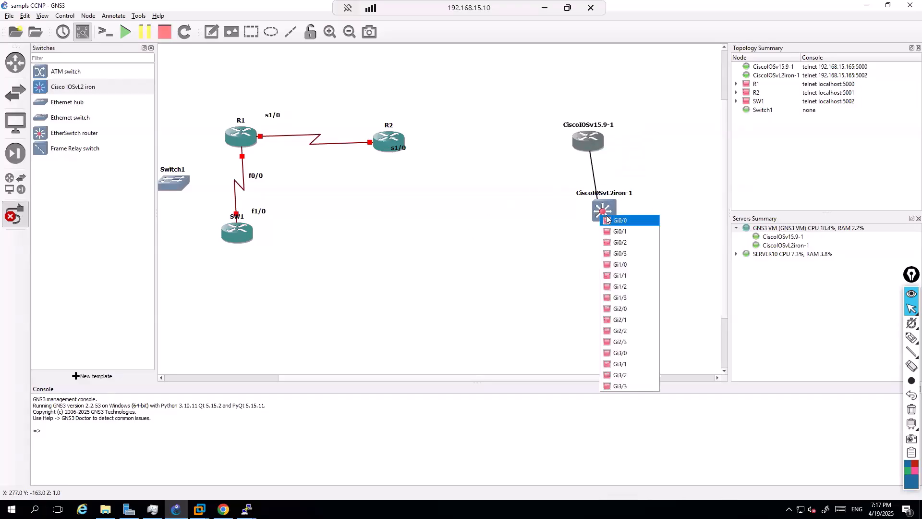
{"action": "left_click", "coordinate": [621, 222]}
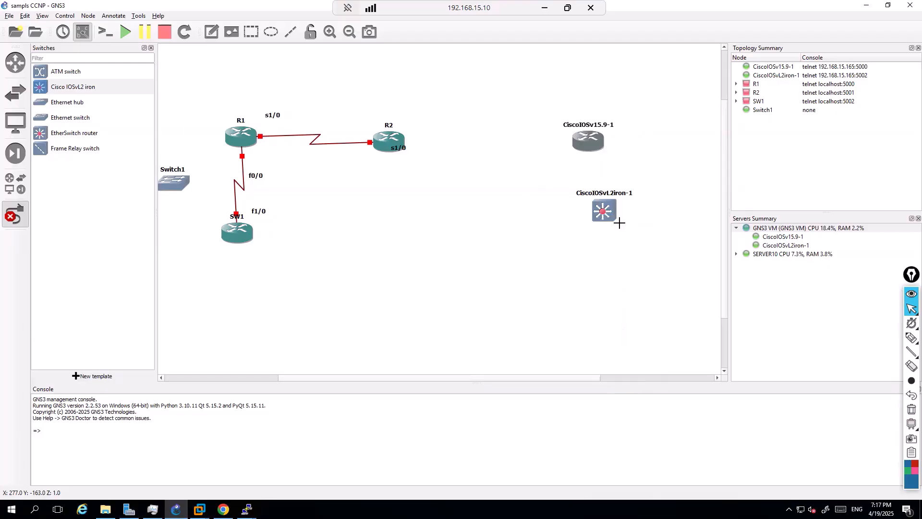
{"action": "right_click", "coordinate": [521, 253]}
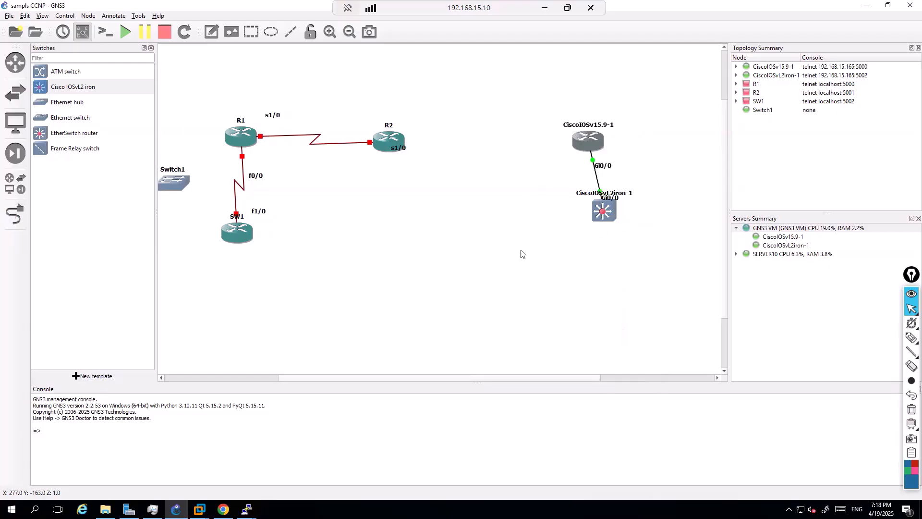
Select the CiscoIOSv15.9-1 router and the CiscoIOSvL2iron-1 switch together and stop both nodes
{"action": "left_click_drag", "start_coordinate": [527, 106], "coordinate": [672, 273]}
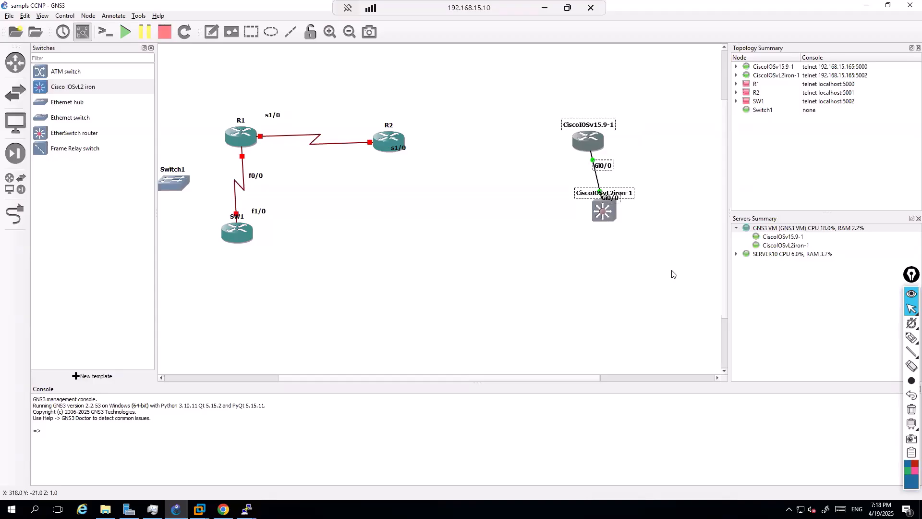
{"action": "left_click_drag", "start_coordinate": [537, 93], "coordinate": [634, 225]}
{"action": "right_click", "coordinate": [596, 139]}
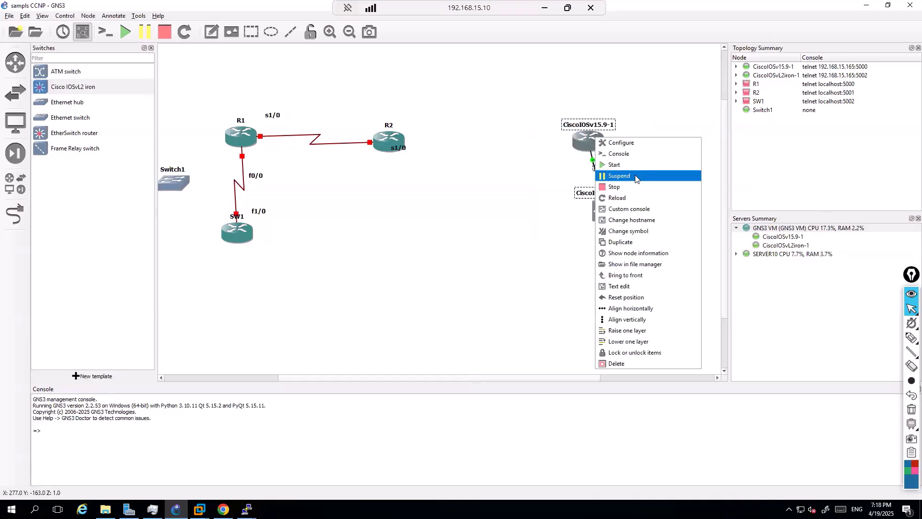
{"action": "left_click", "coordinate": [630, 187]}
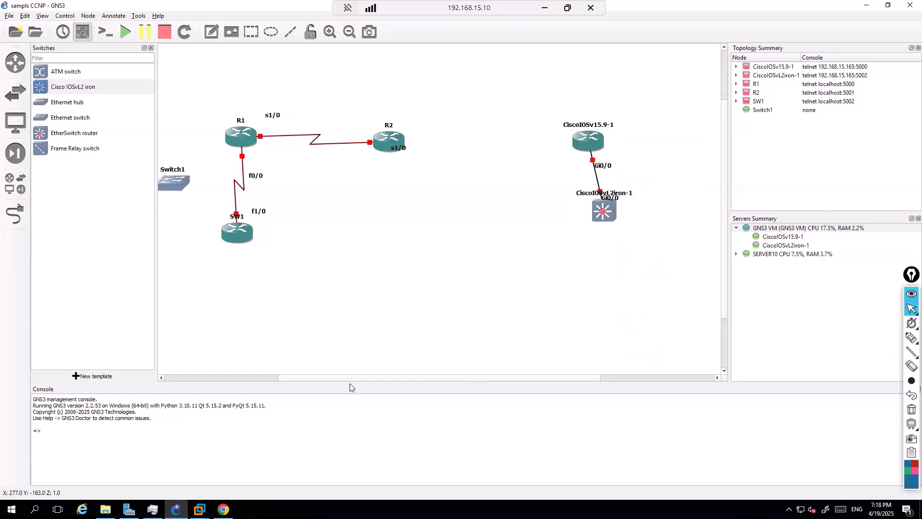